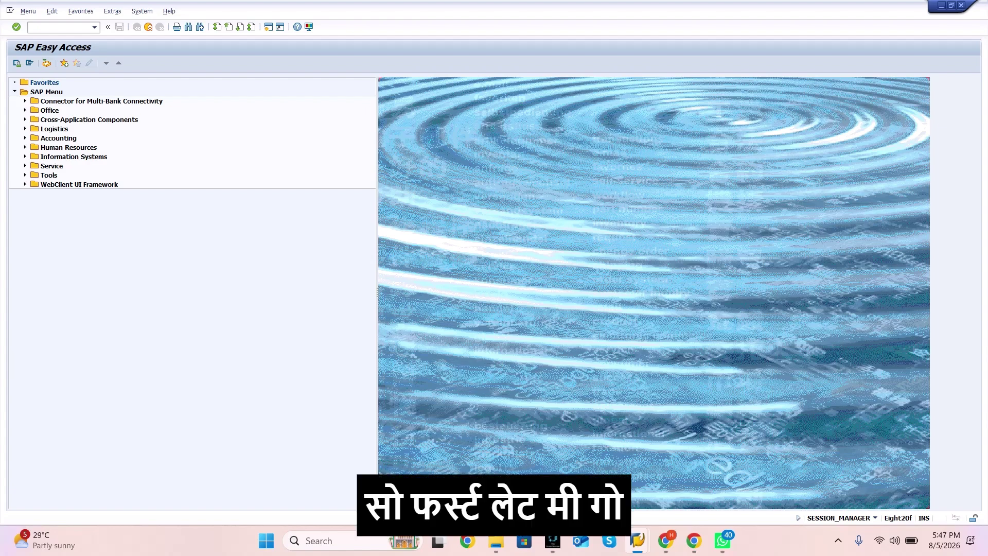
Display material FG60 with transaction MM03, keeping the preselected views, plant 1710 and storage location 171A
type("/nmm03")
key("Return")
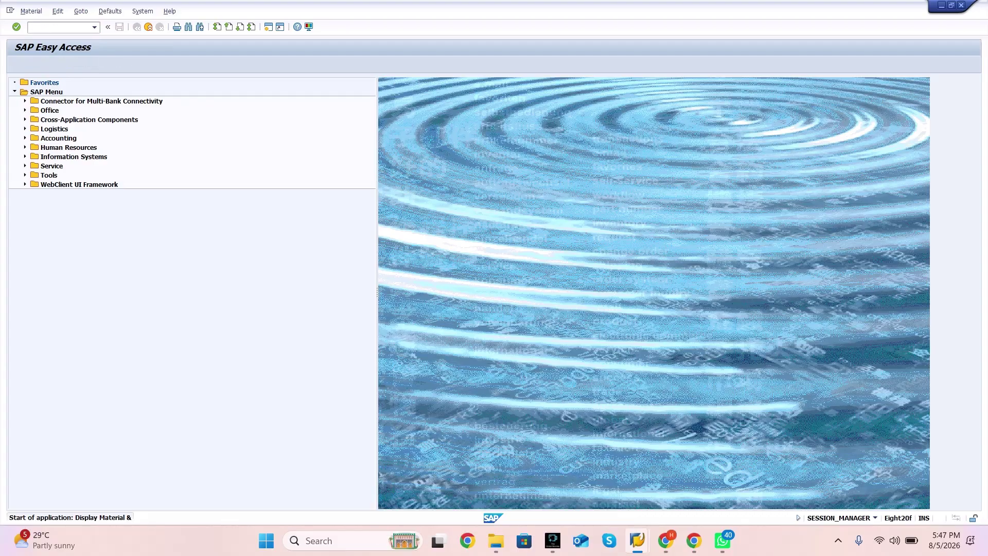
key("BackSpace")
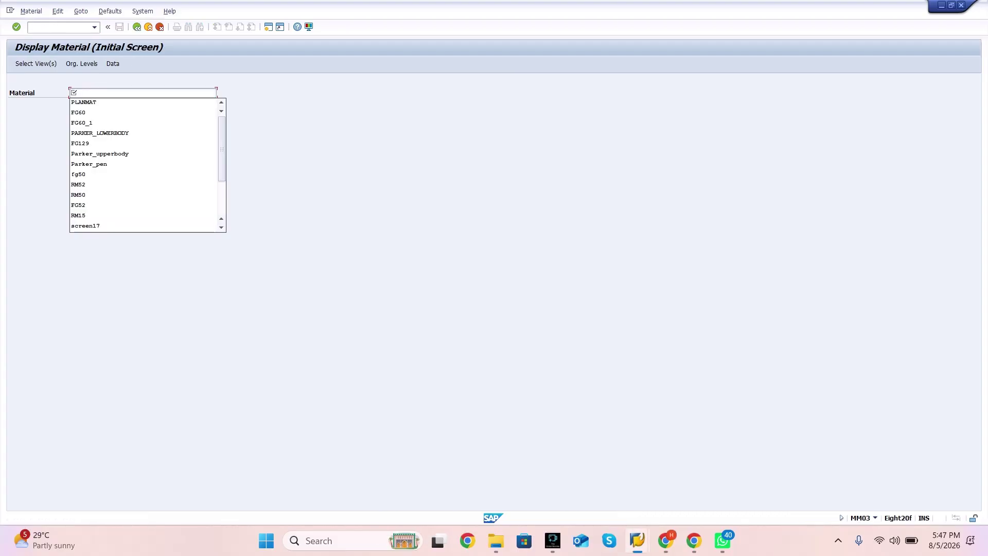
key("BackSpace")
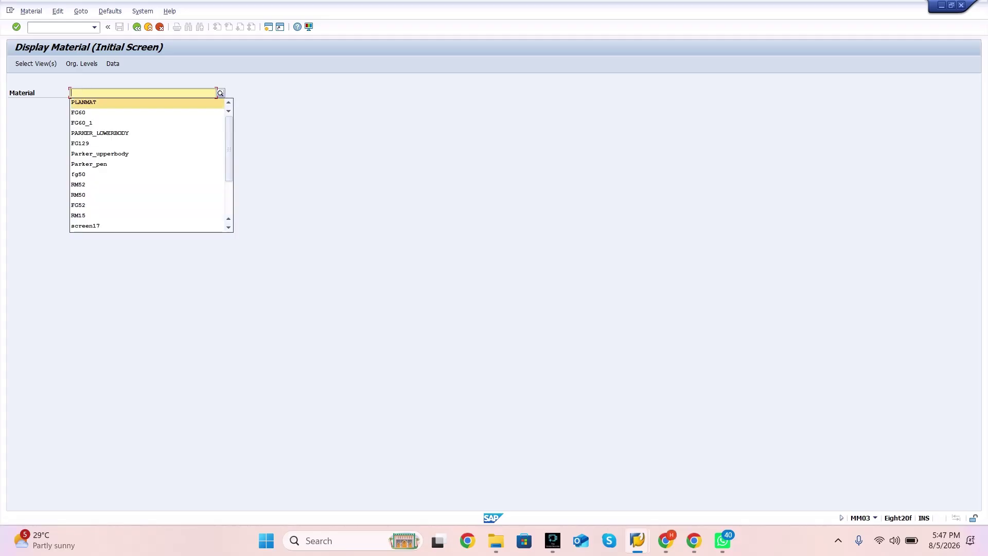
left_click(98, 113)
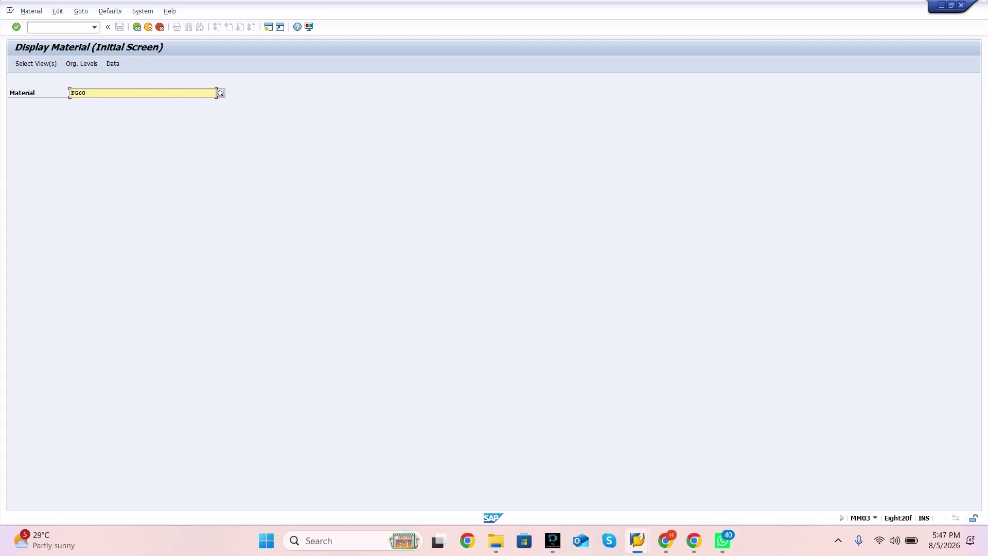
key("Return")
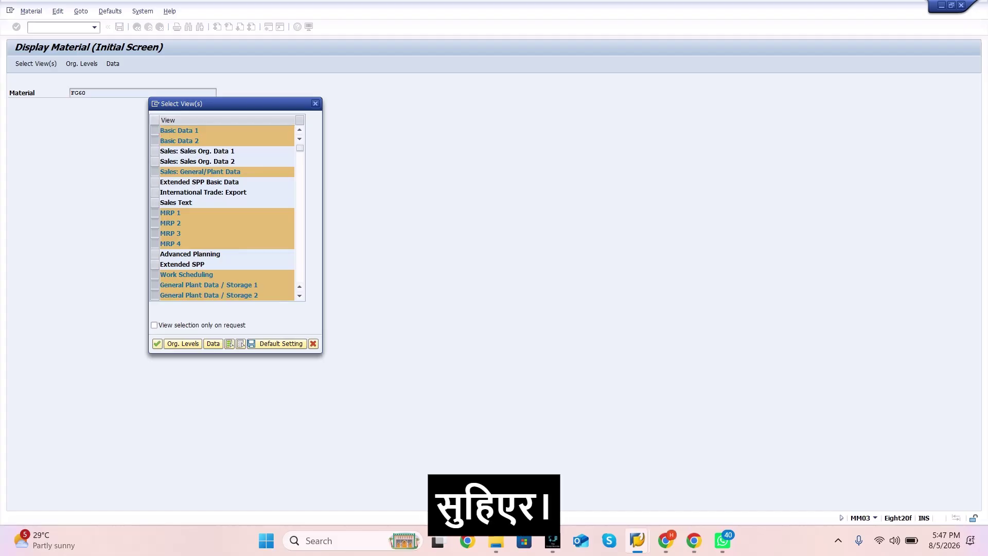
key("Return")
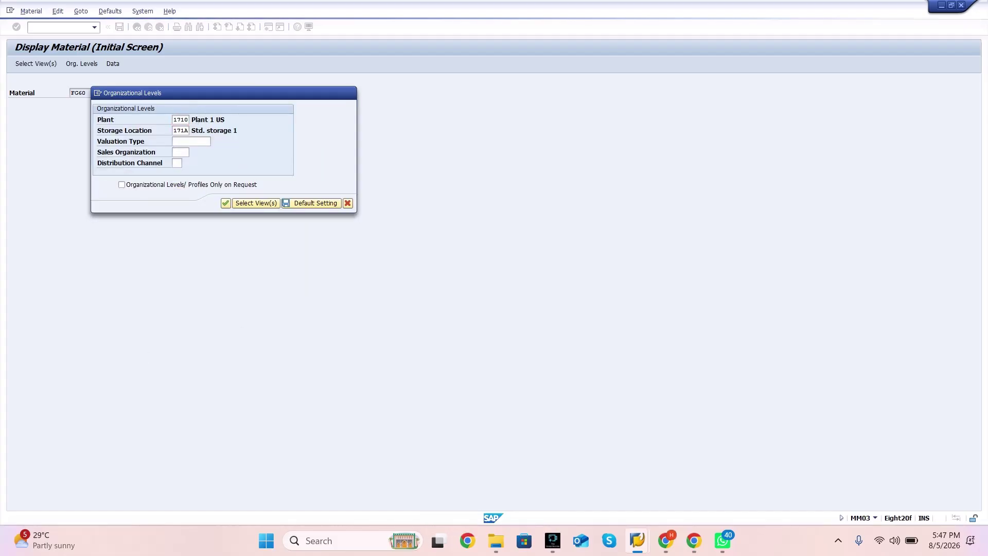
key("Return")
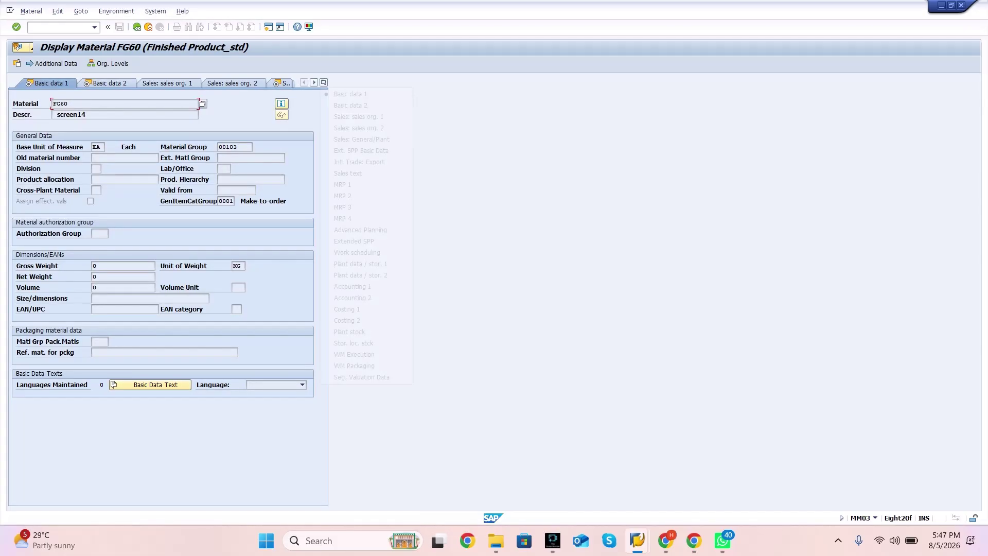
Show the MRP 3 view of FG60 and examine its strategy group and description
left_click(323, 82)
left_click(343, 207)
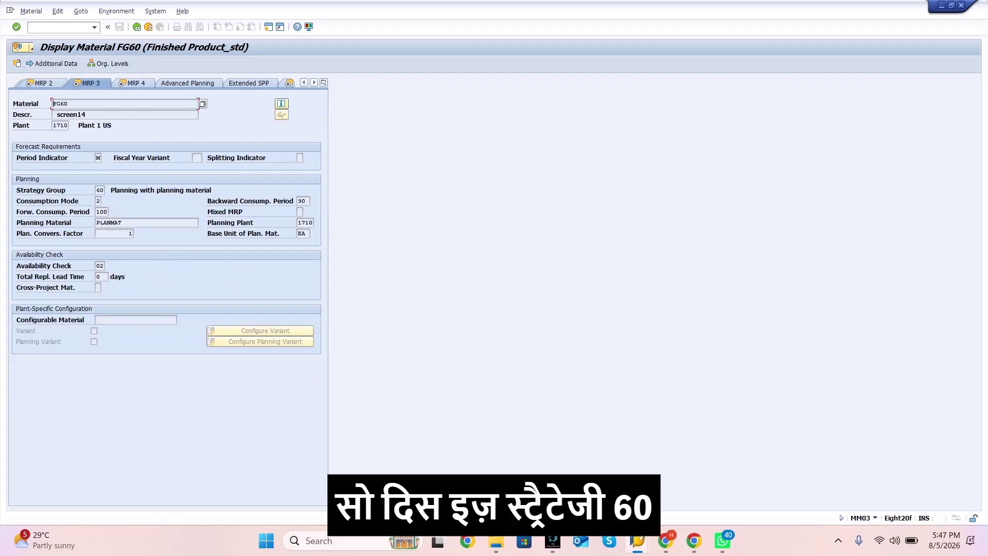
double_click(100, 190)
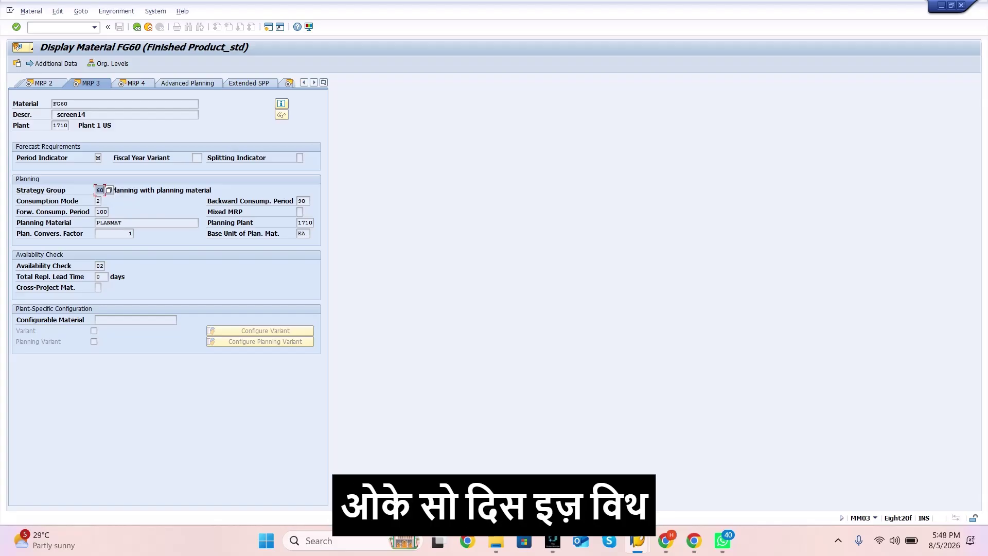
left_click(160, 191)
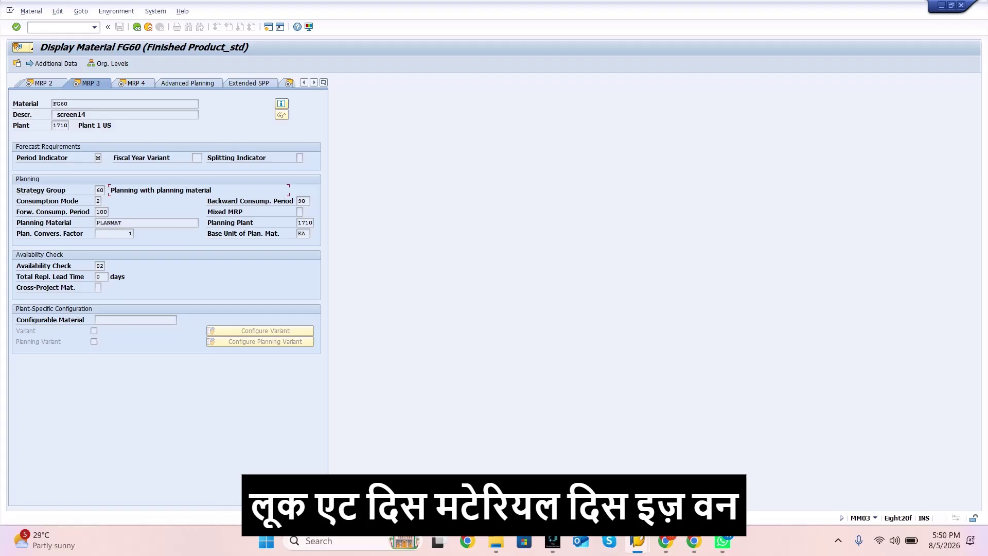
left_click_drag(72, 104, 53, 103)
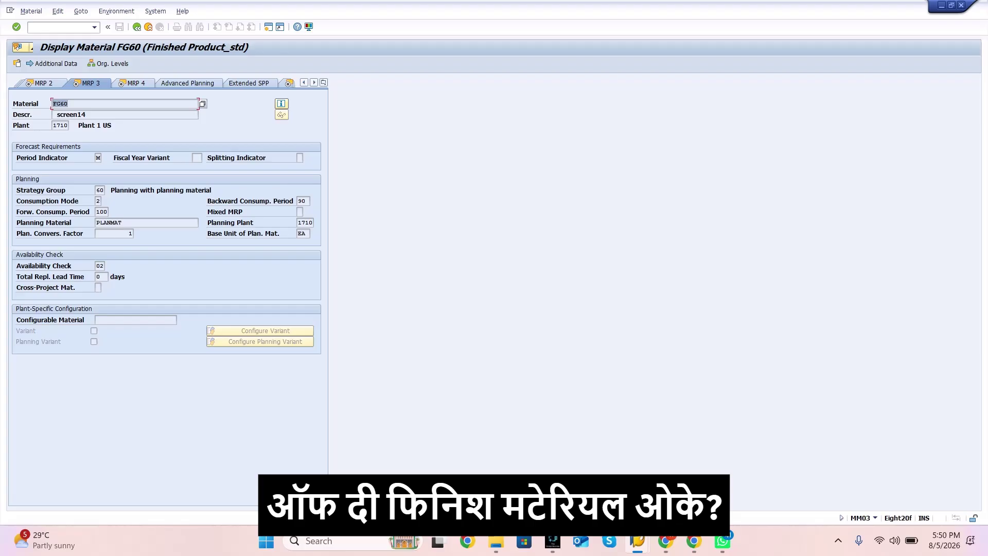
left_click(97, 191)
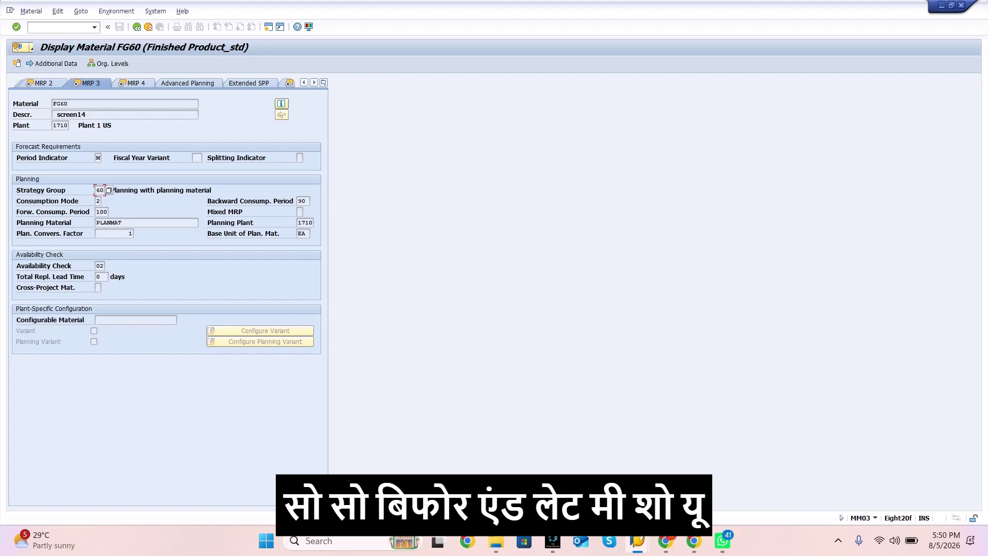
Start transaction CS03 in a new session and display the bill of material of FG60 in plant 1710
key("ctrl+slash")
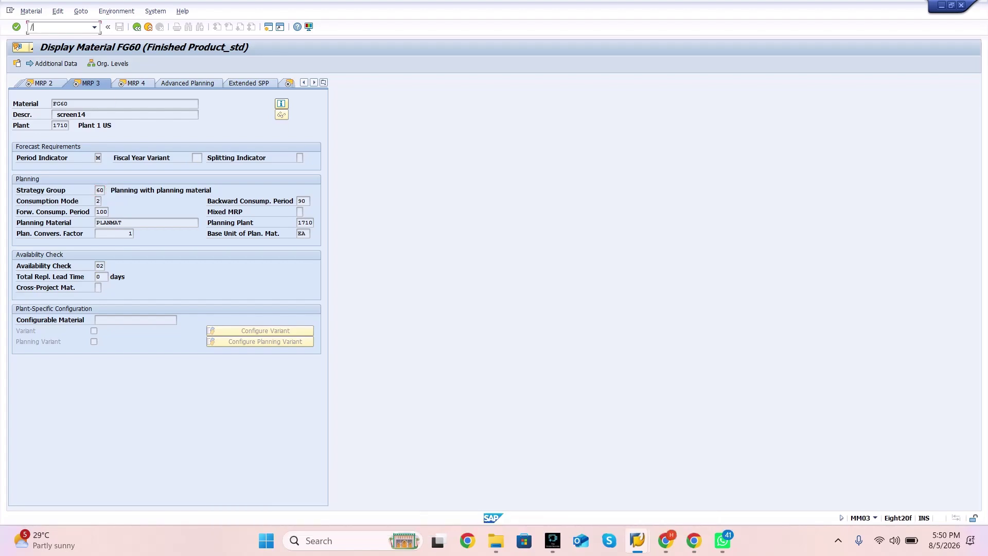
type("/ocs03")
key("Return")
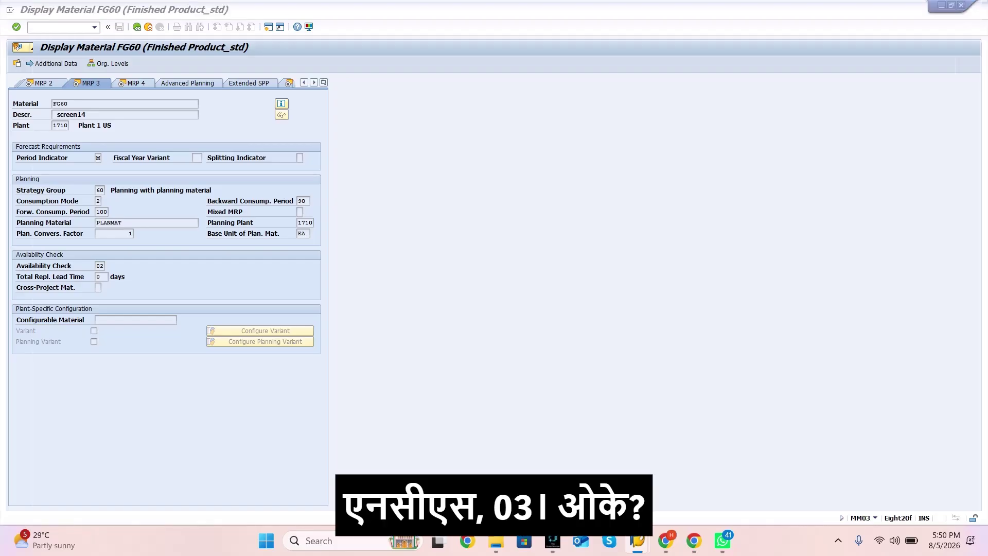
key("Tab")
key("Tab")
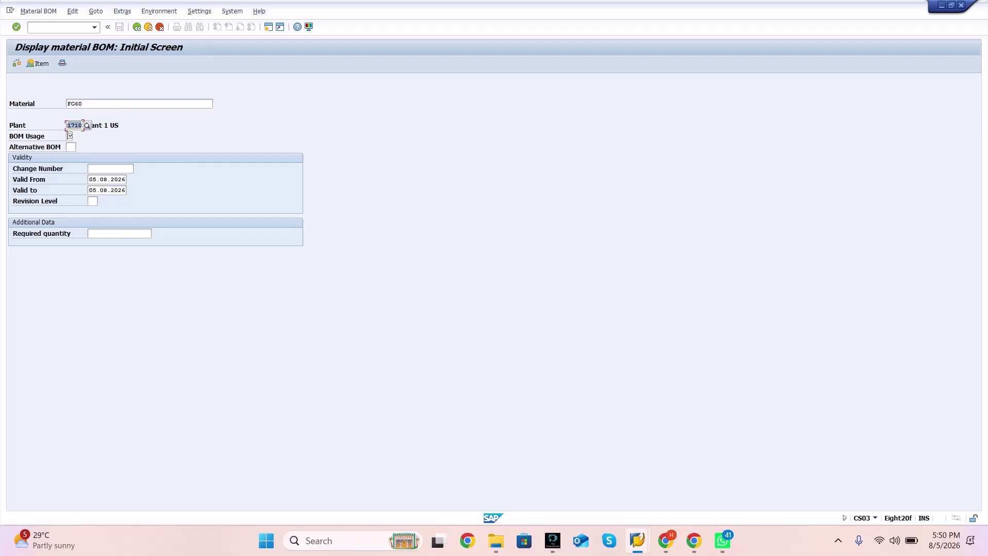
key("Return")
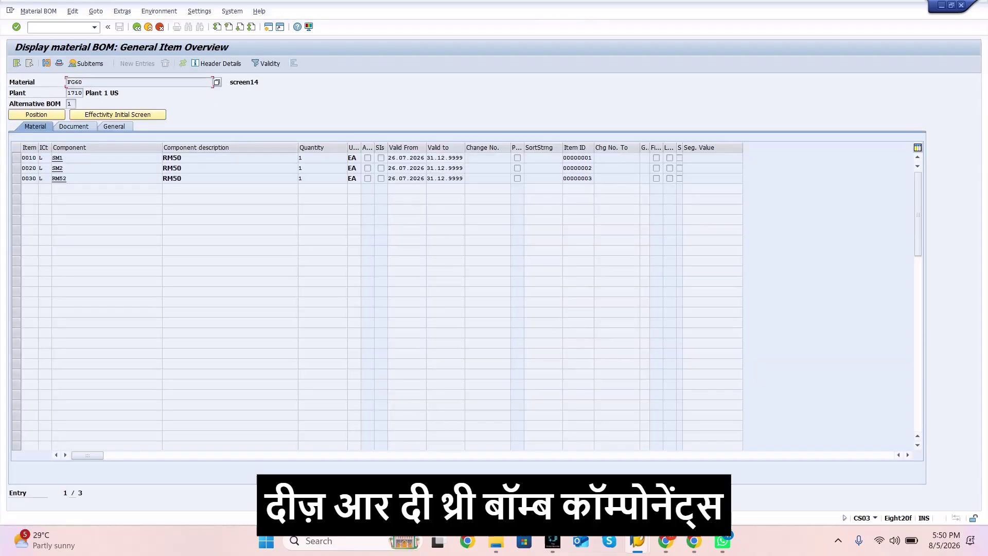
Examine the components SM1, SM2 and RM52 in the bill of material of FG60
left_click(63, 158)
left_click(59, 168)
left_click(60, 178)
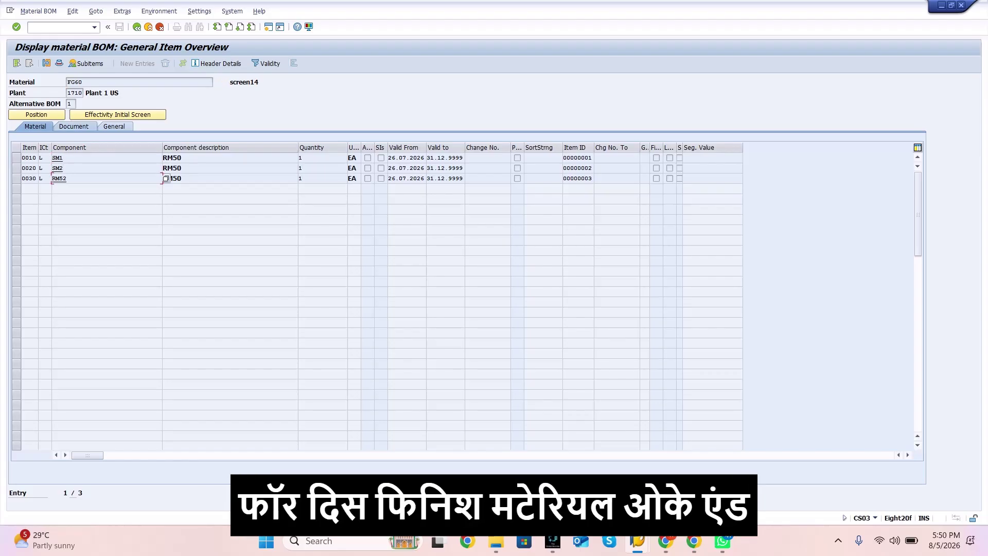
left_click(77, 82)
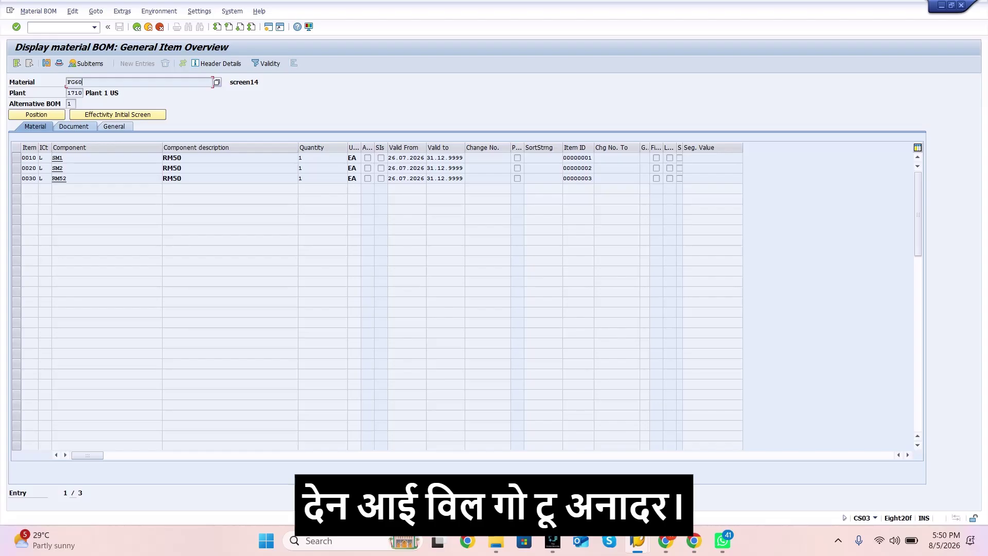
Start CS03 in another session and display the bill of material of FG60_1 in plant 1710 with BOM usage 1
left_click(57, 27)
type("/ocs03")
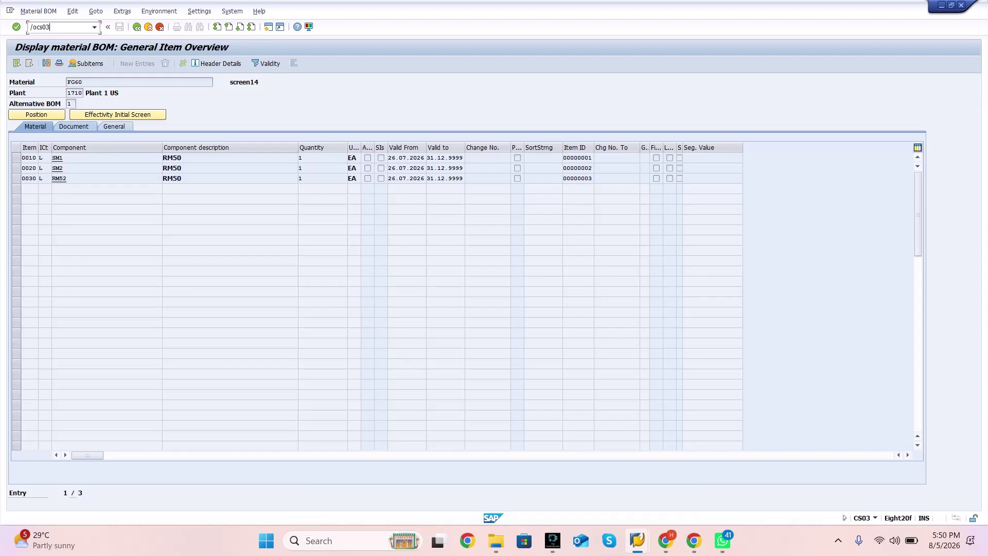
key("Return")
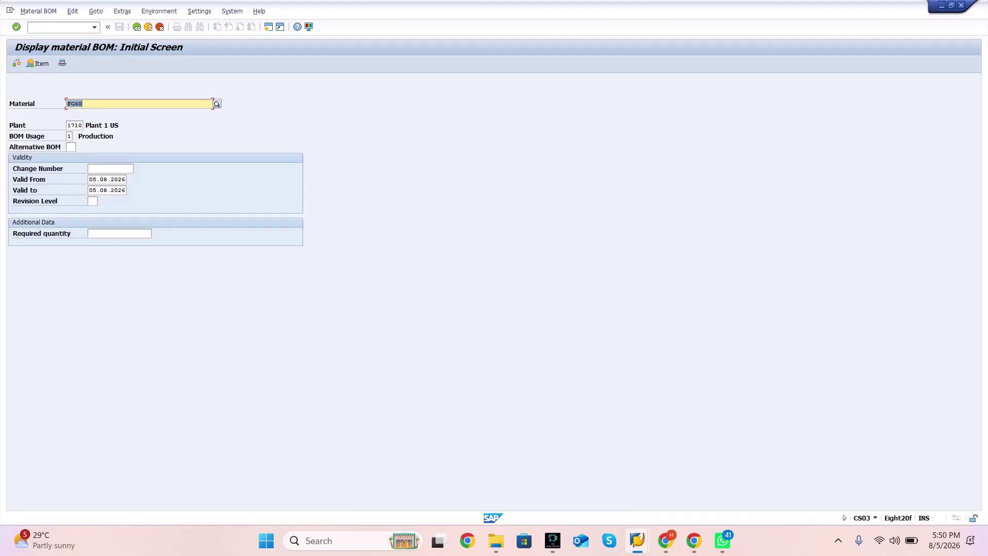
key("Right")
type("_1")
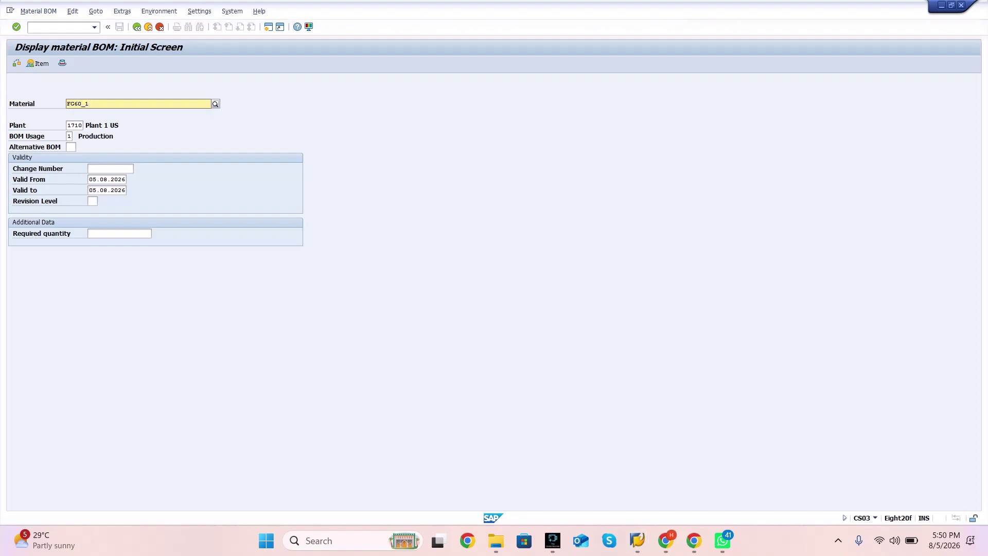
left_click(129, 136)
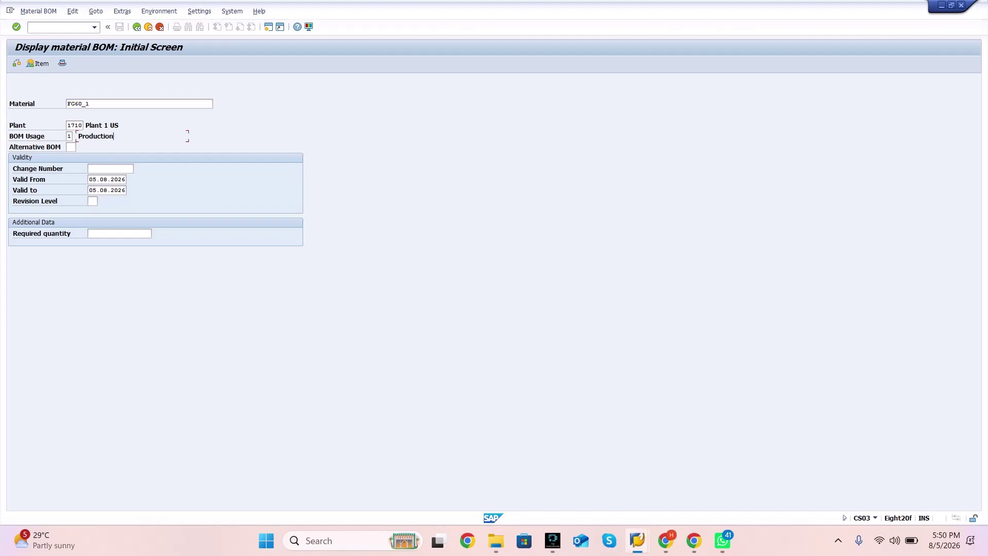
key("Return")
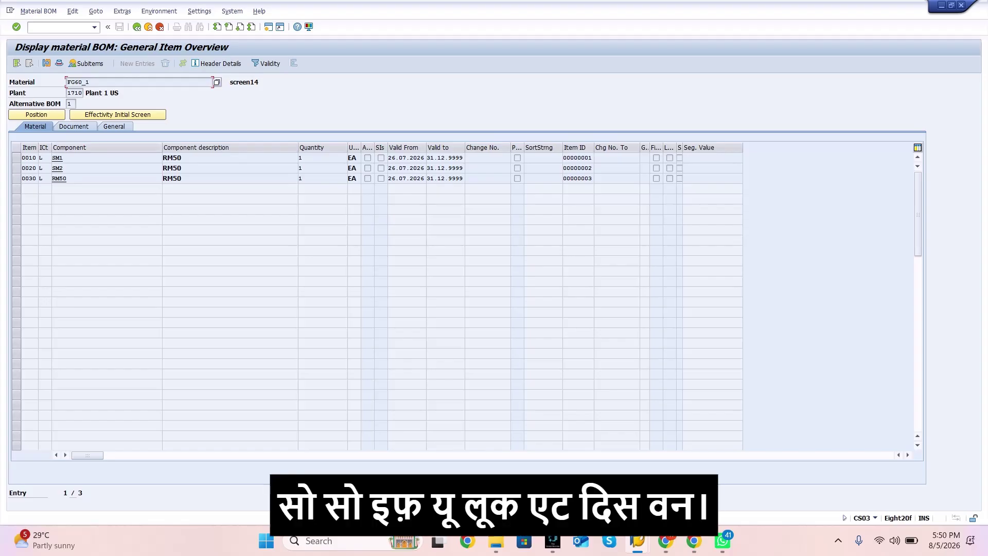
Shrink the FG60_1 BOM window to sit beside the FG60 BOM and examine its components SM1 and SM2
left_click(63, 158)
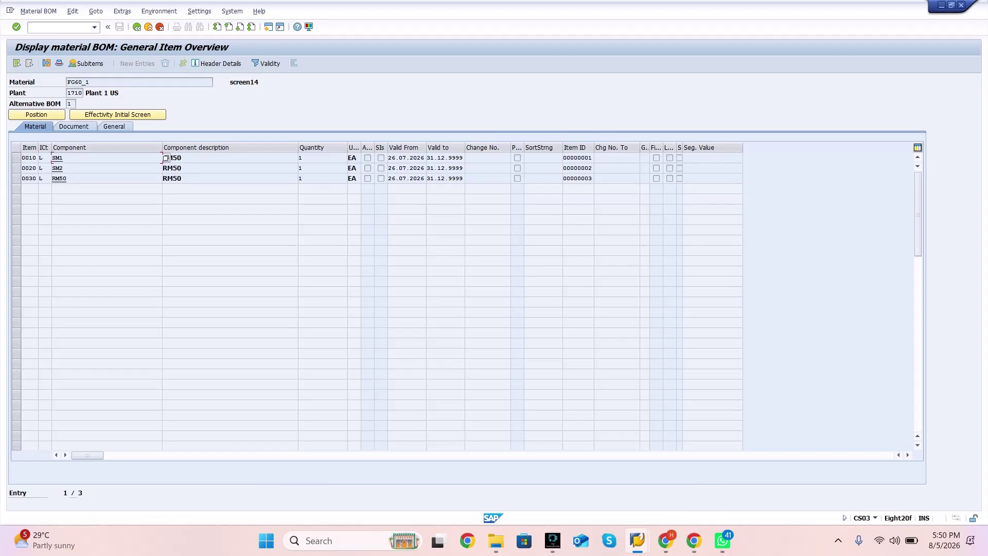
left_click(951, 5)
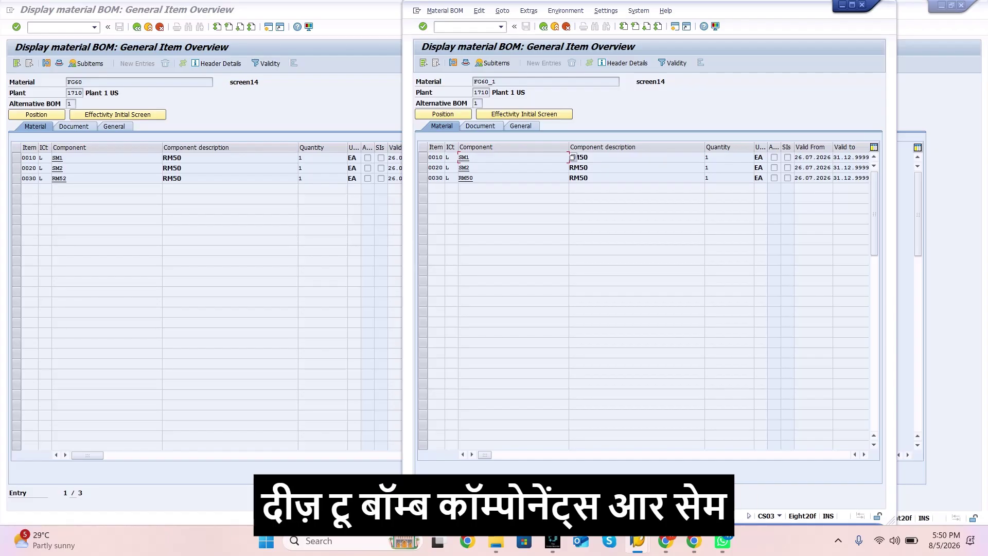
left_click(470, 167)
mouse_move(471, 157)
left_mouse_down()
mouse_move(458, 158)
mouse_move(470, 167)
mouse_move(458, 167)
left_mouse_up()
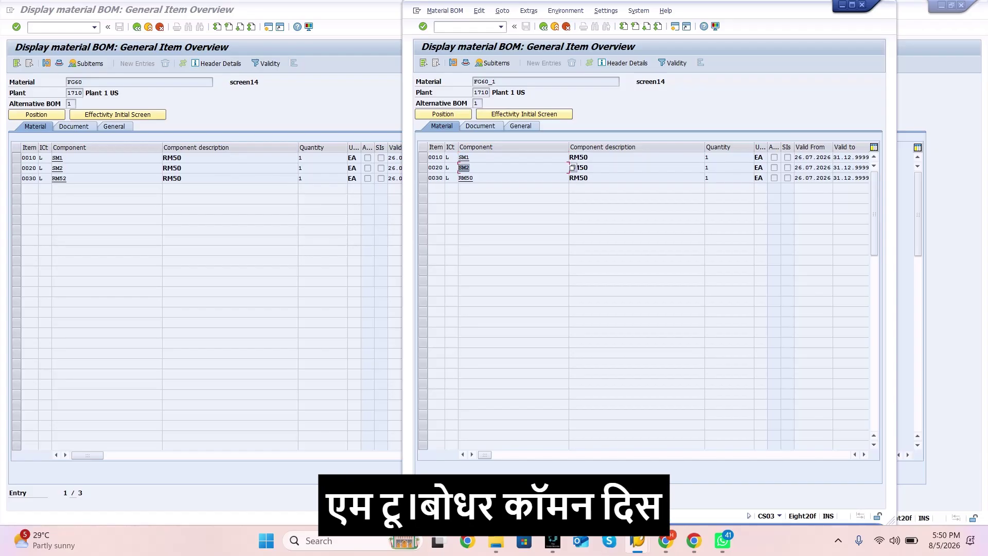
Compare the bills of material of FG60 and FG60_1 in their two windows, checking the components SM1 and SM2
left_click(139, 82)
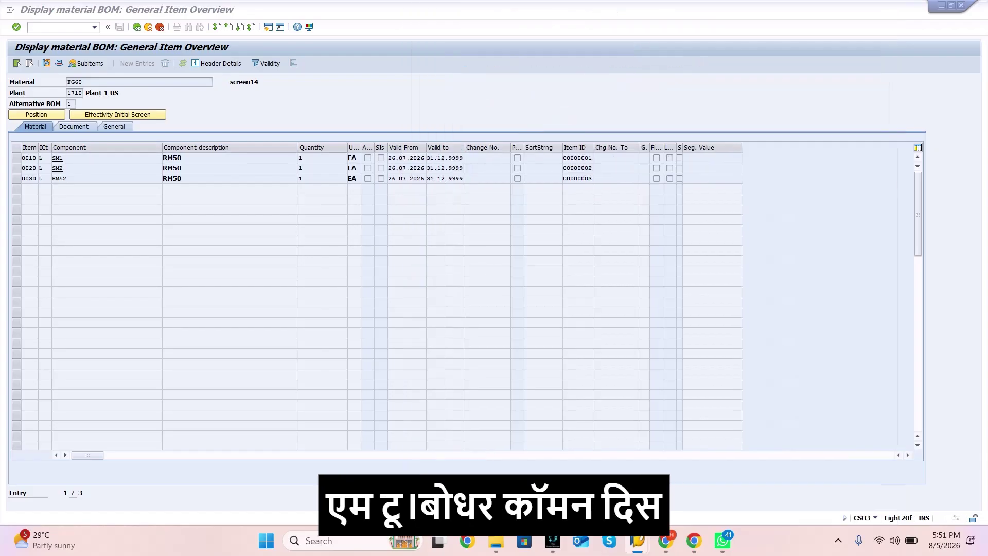
left_click(64, 158)
left_click(64, 168)
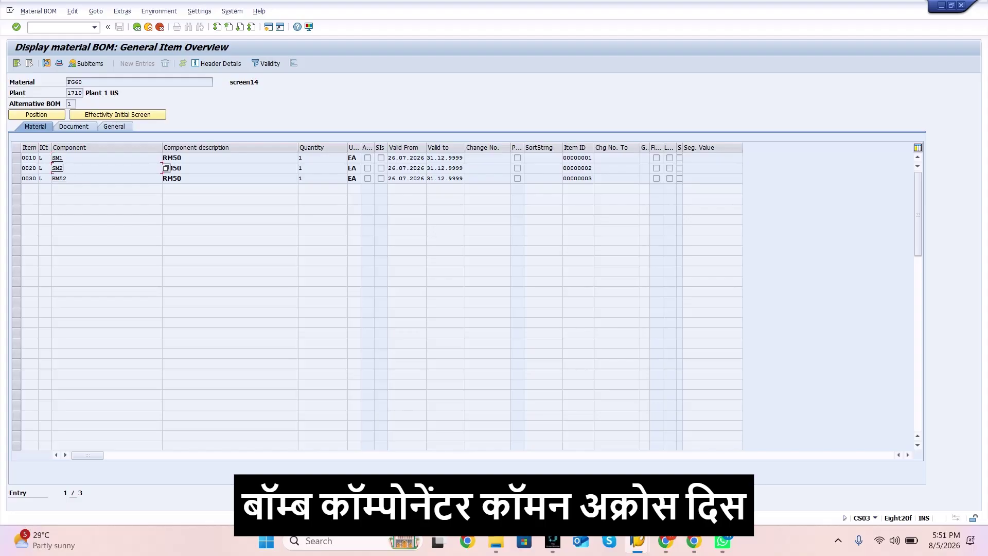
key("alt+Tab")
key("alt+Tab")
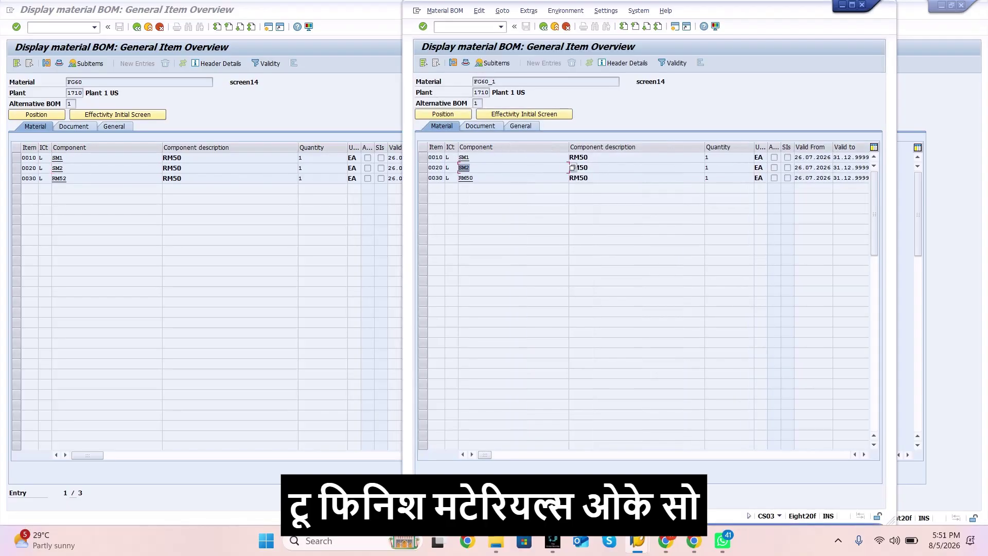
left_click(497, 82)
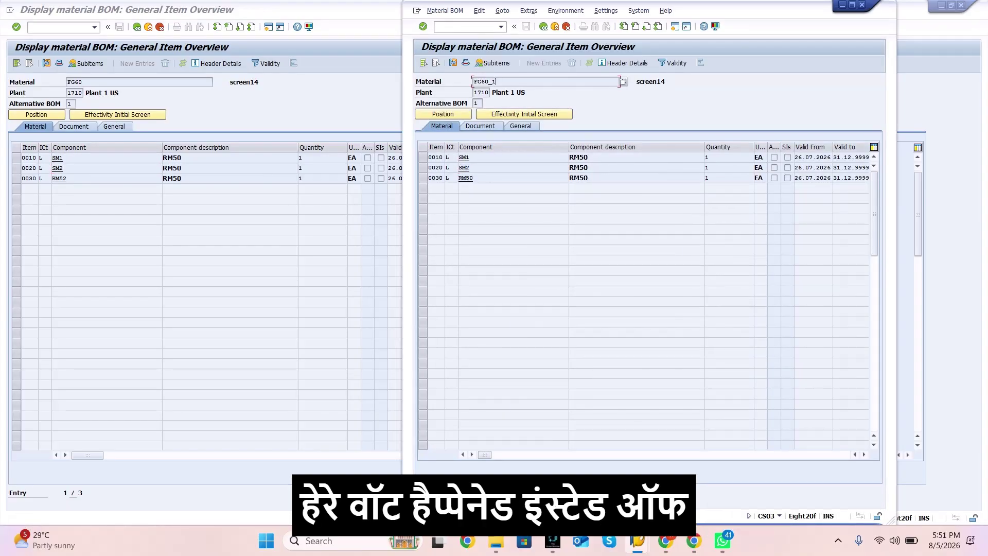
key("alt+Tab")
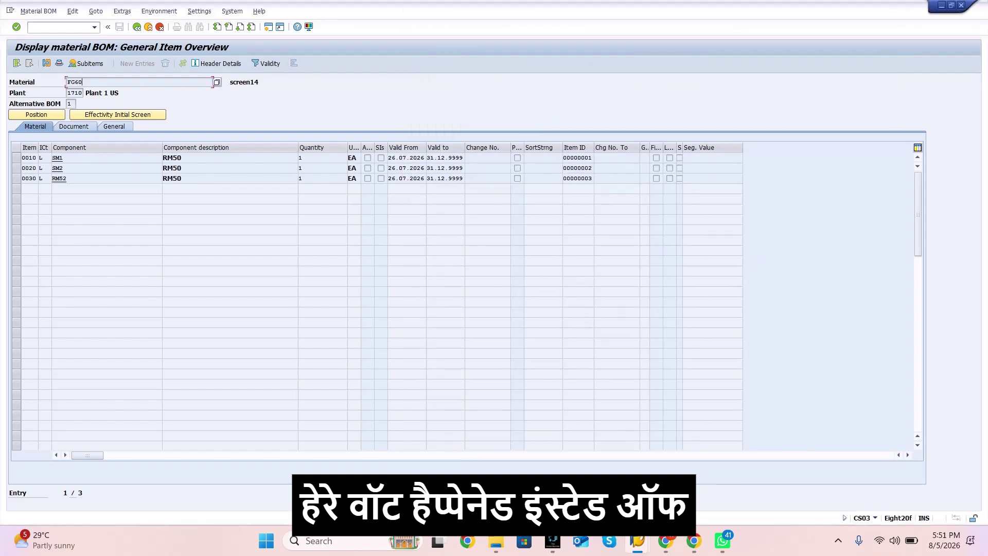
key("alt+Tab")
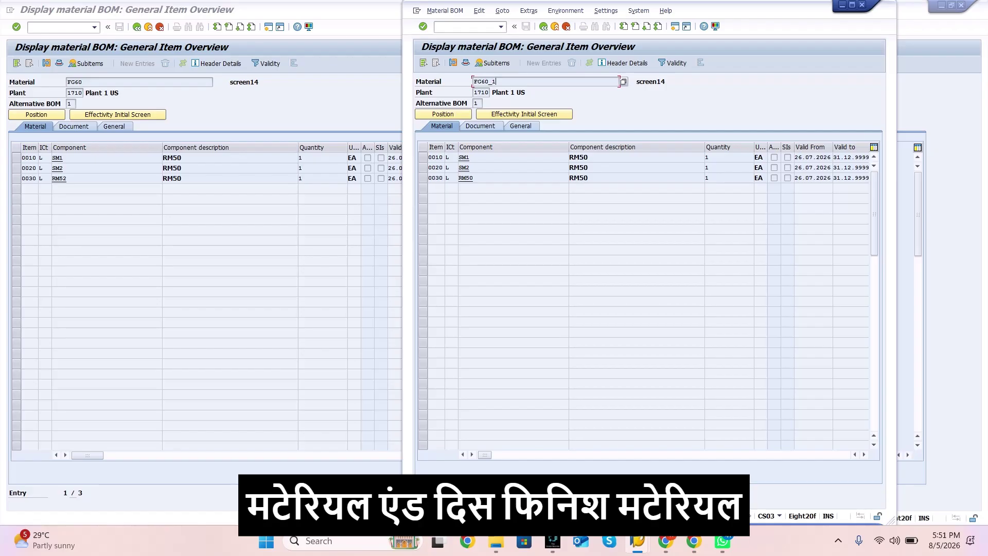
key("alt+Tab")
key("alt+Tab")
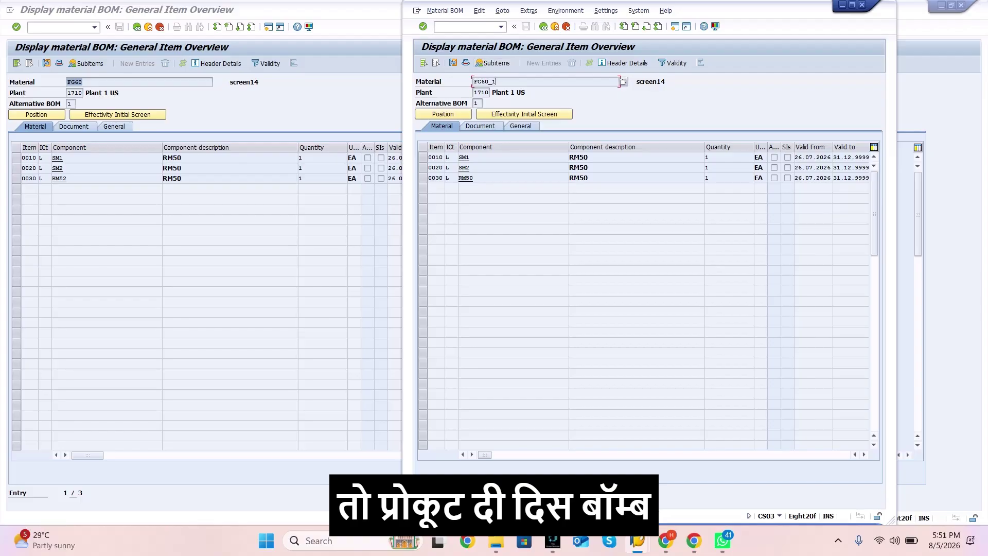
left_click(471, 158)
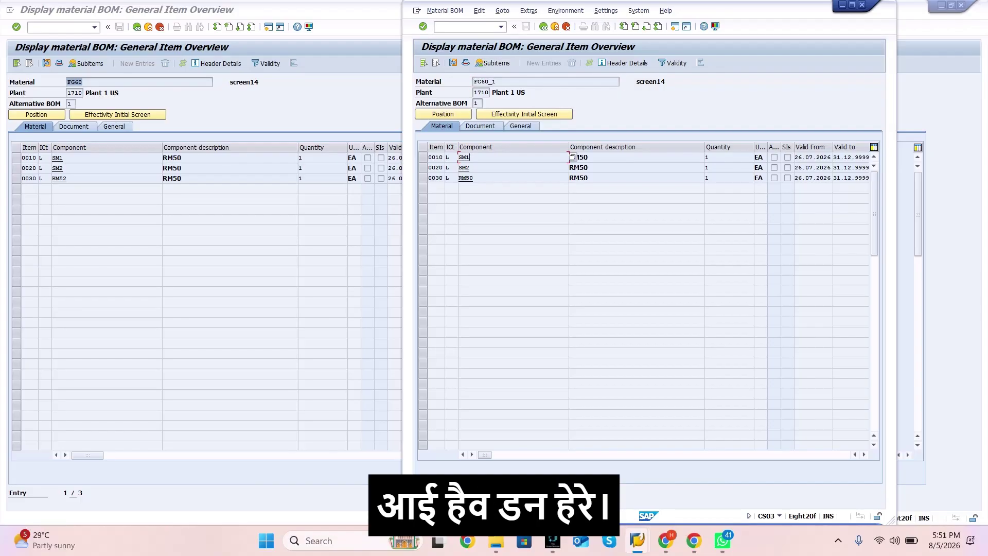
Return to the session displaying the MRP 3 view of material FG60
key("alt+Tab")
key("alt+Tab")
key("alt+Tab")
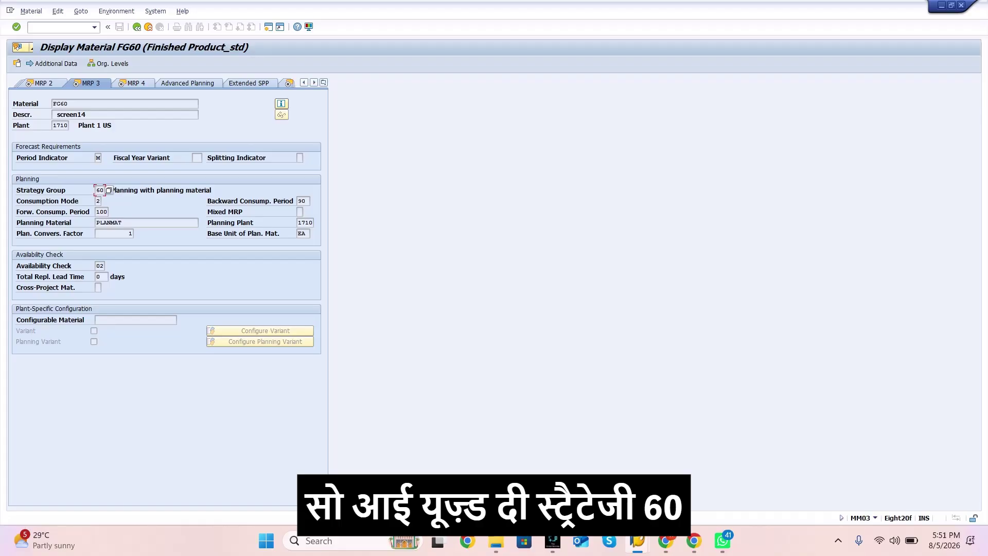
Examine FG60's MRP 3 settings: strategy group, consumption mode, forward consumption period, planning material and planning plant
left_click(56, 104)
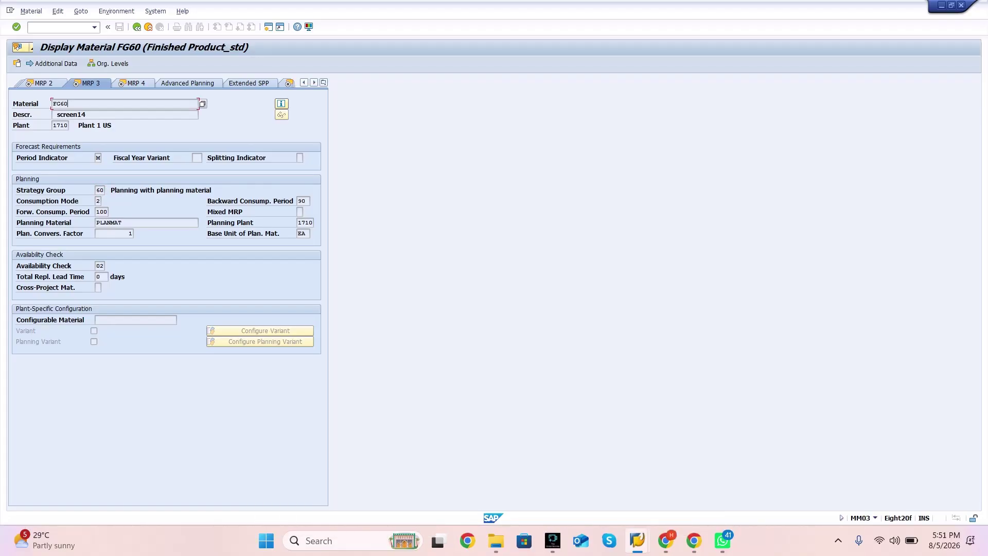
left_click_drag(69, 104, 53, 103)
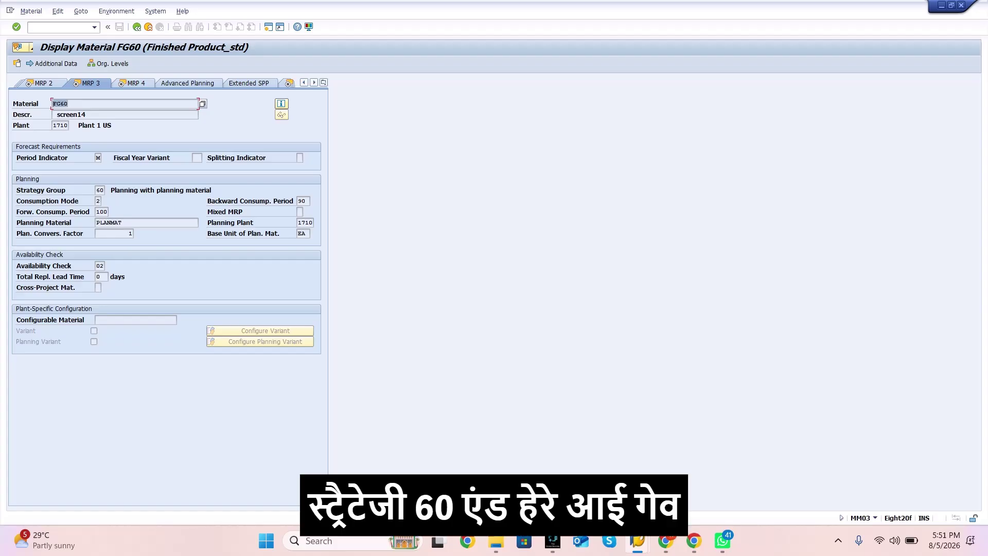
left_click(97, 191)
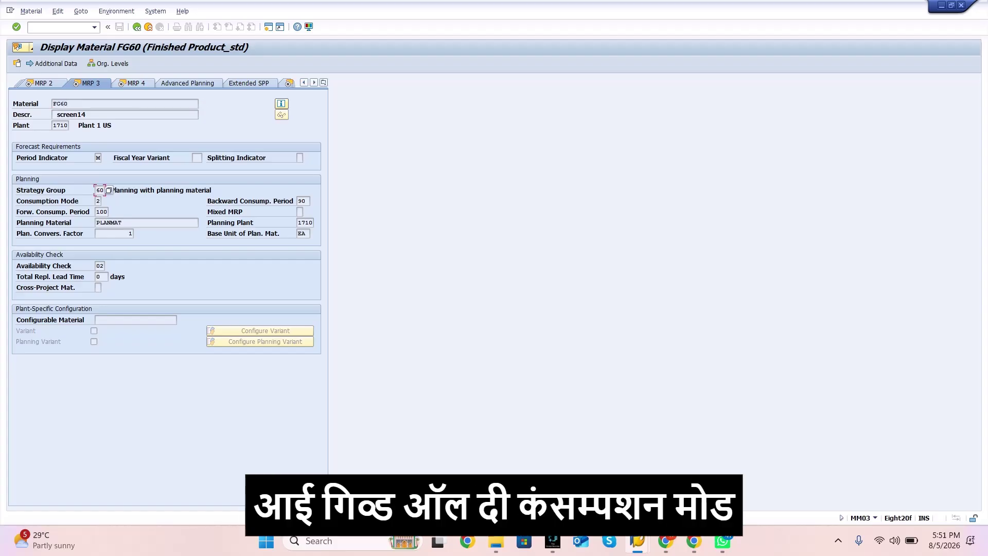
left_click(98, 201)
left_click(102, 212)
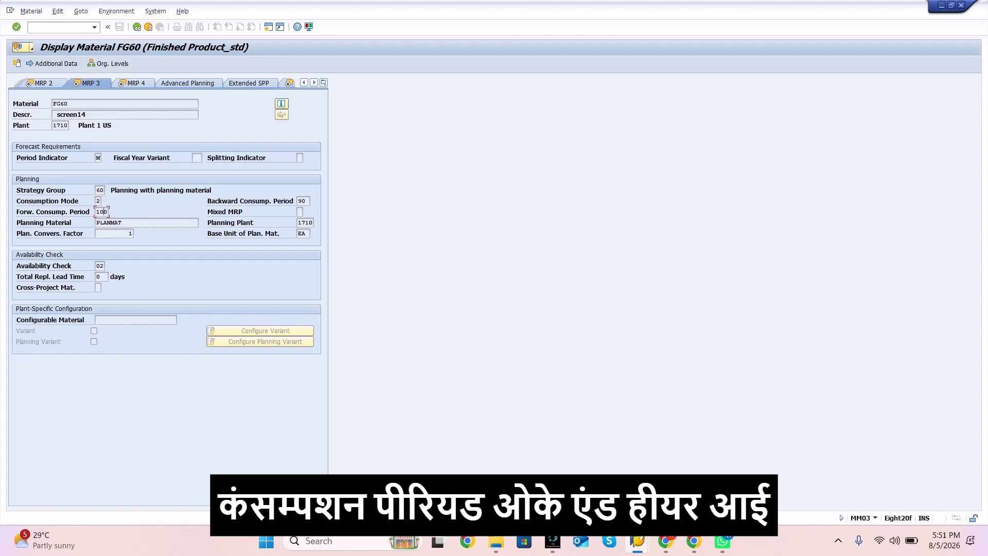
left_click(122, 222)
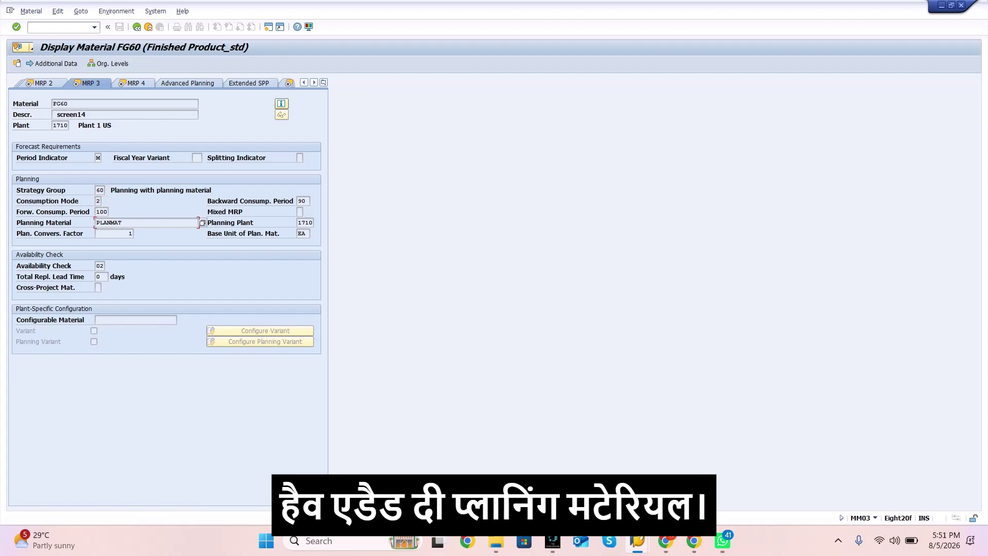
left_click_drag(122, 223, 96, 222)
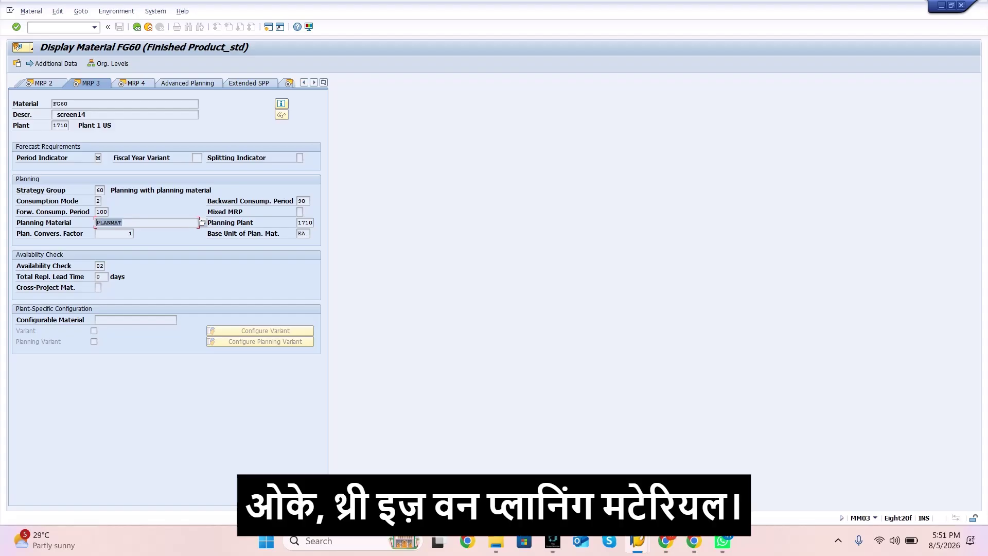
left_click(307, 223)
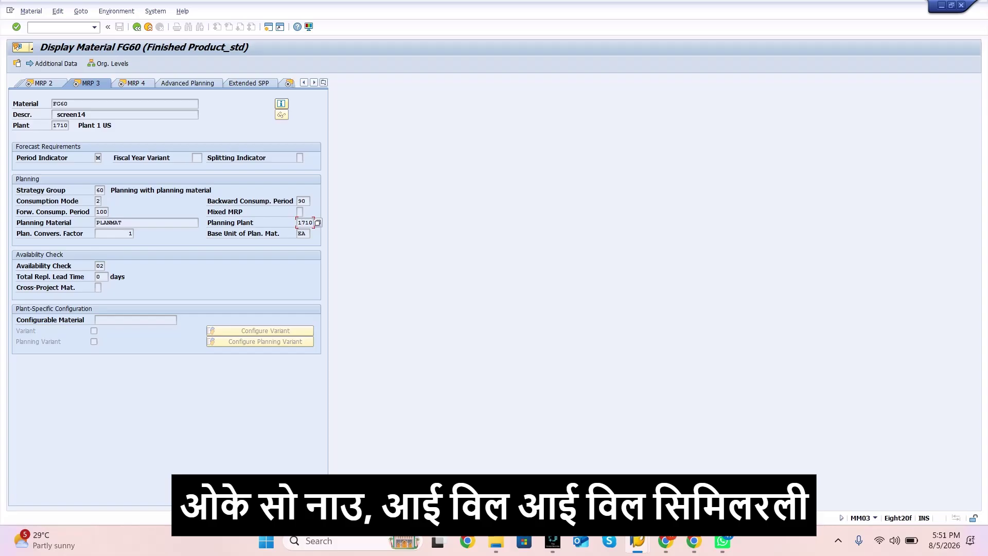
left_click(123, 223)
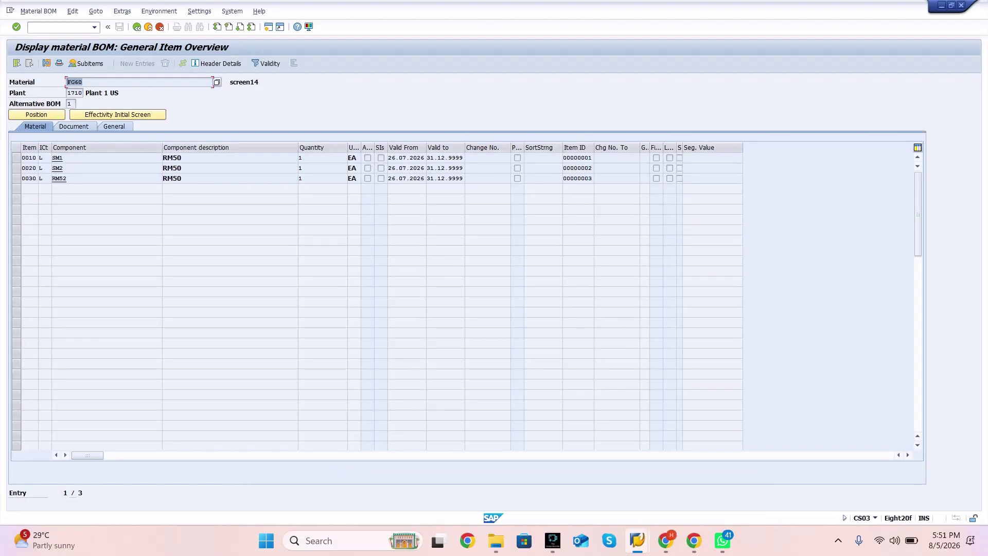
Start MM03 in another session and display the MRP 3 view of material FG60_1 for plant 1710 and storage location 171A
left_click(57, 27)
type("/omm03")
key("Return")
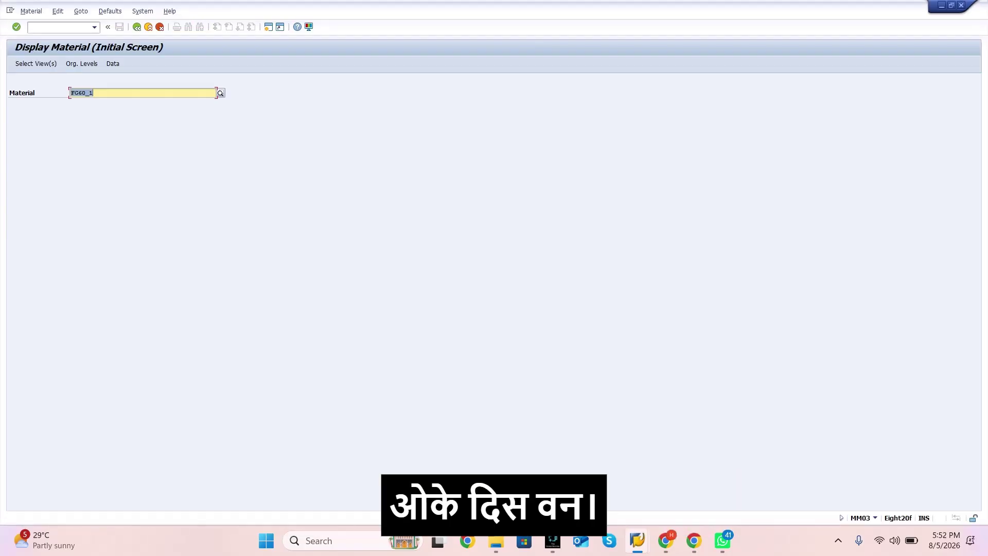
key("Return")
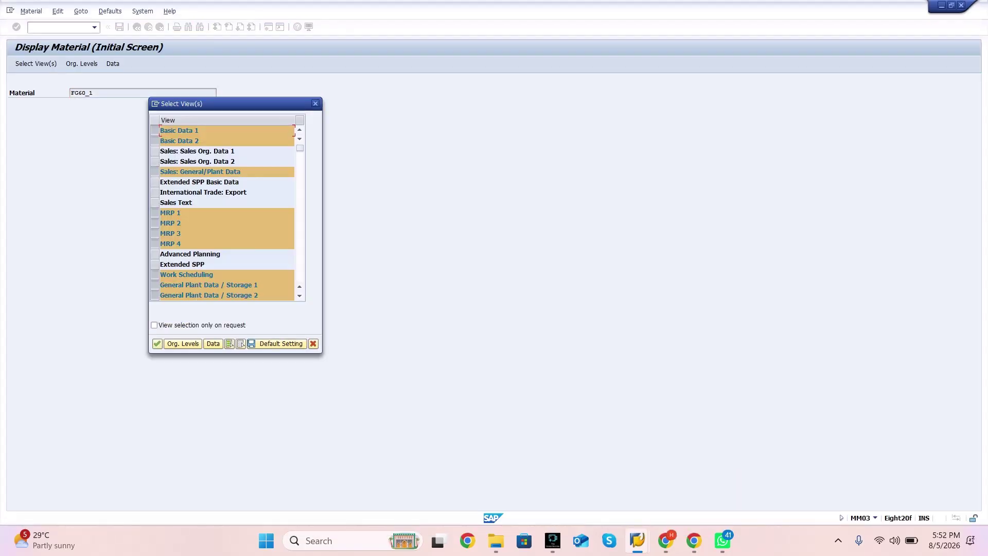
key("Return")
key("Return")
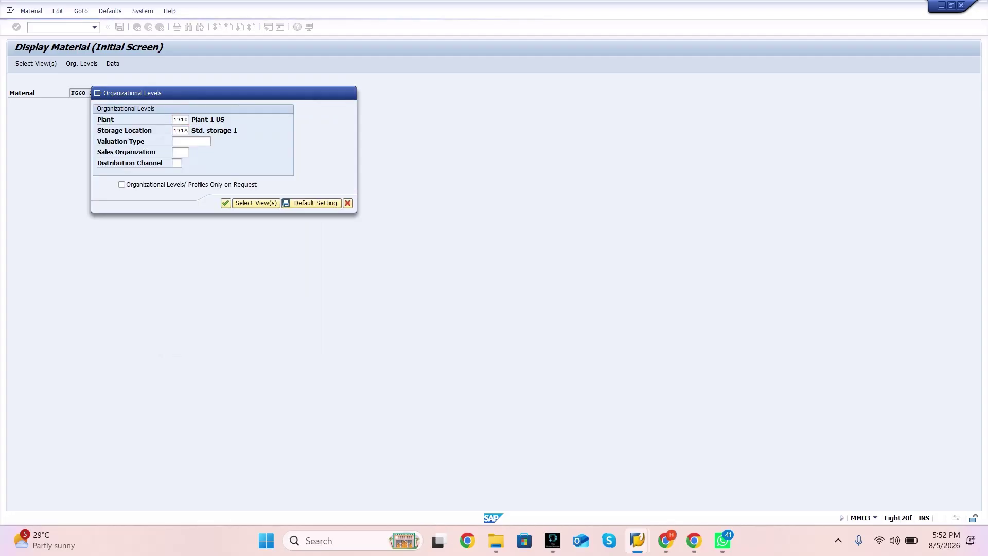
left_click(324, 83)
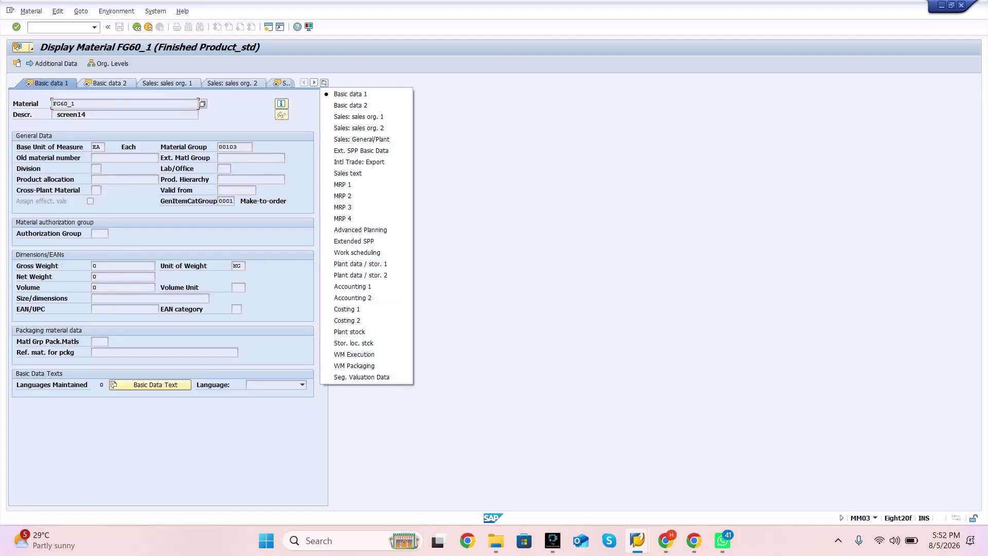
left_click(343, 207)
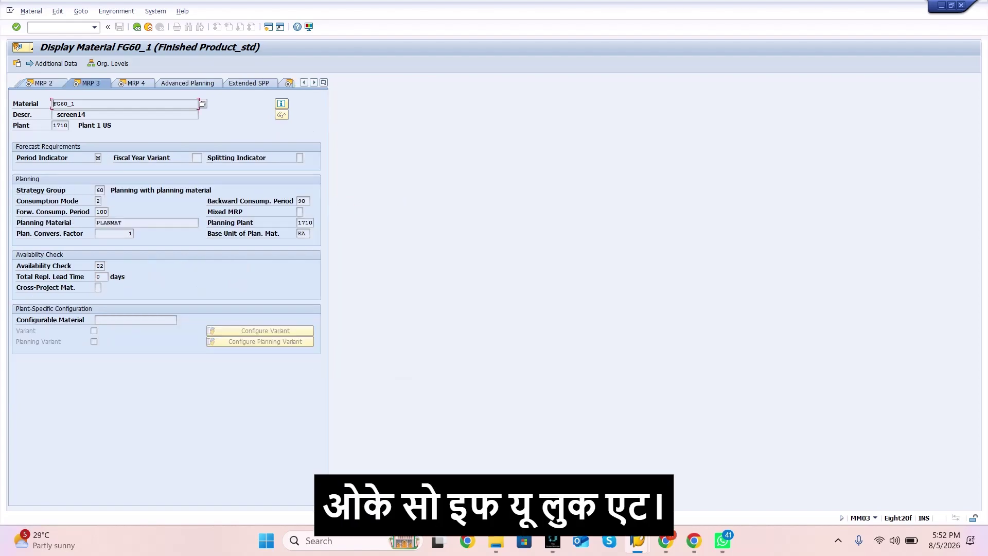
Shrink the FG60_1 material window and bring it up beside the MRP 3 view of FG60
left_click(951, 5)
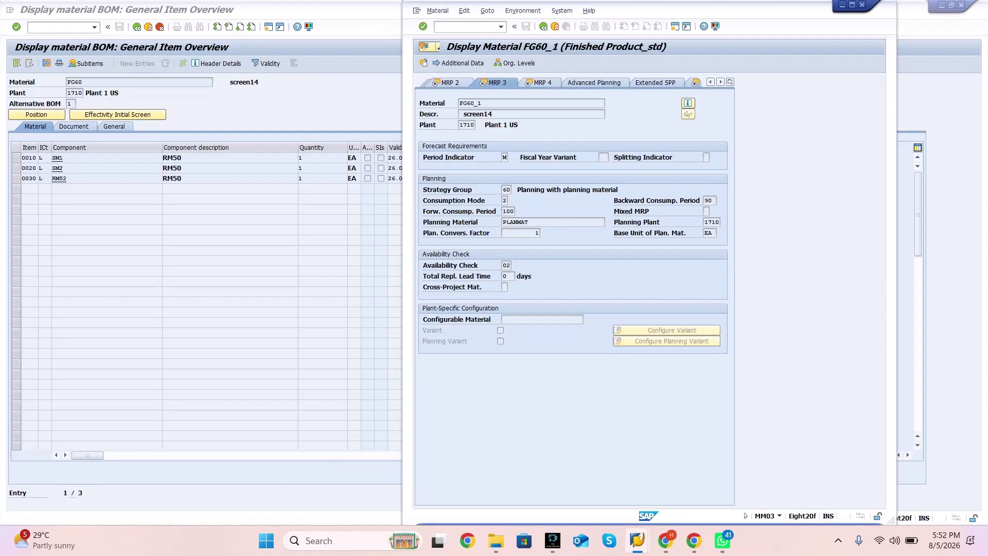
key("alt+Tab")
key("alt+Tab")
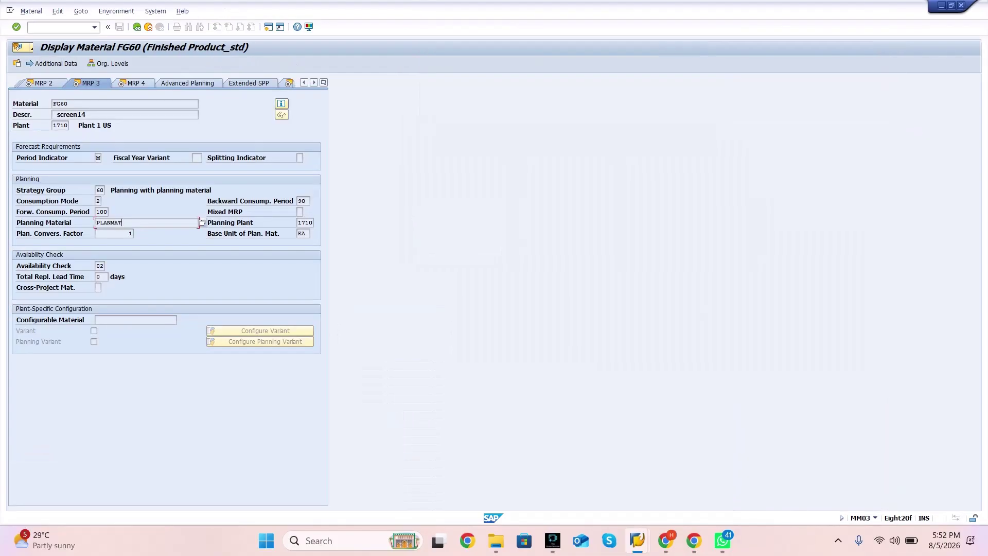
mouse_move(637, 540)
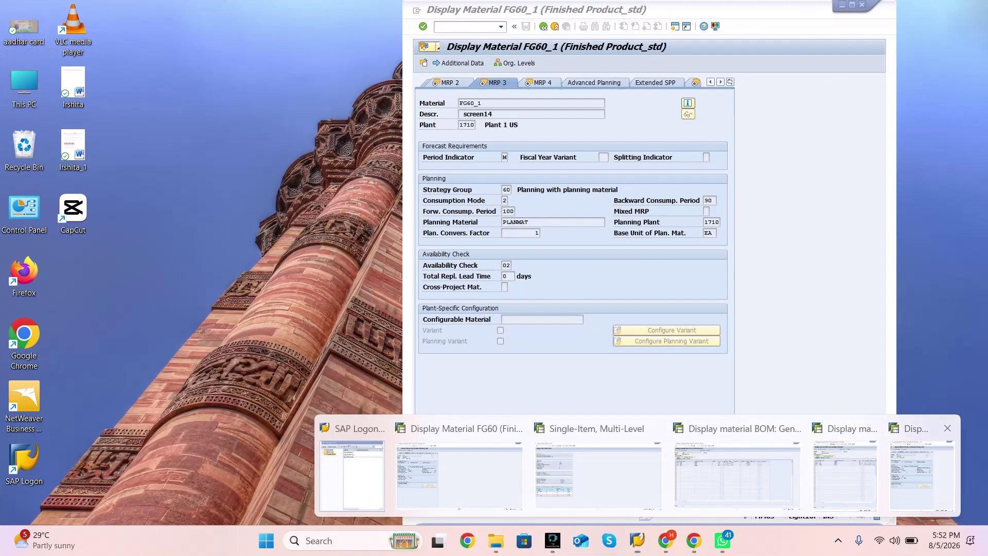
left_click(921, 474)
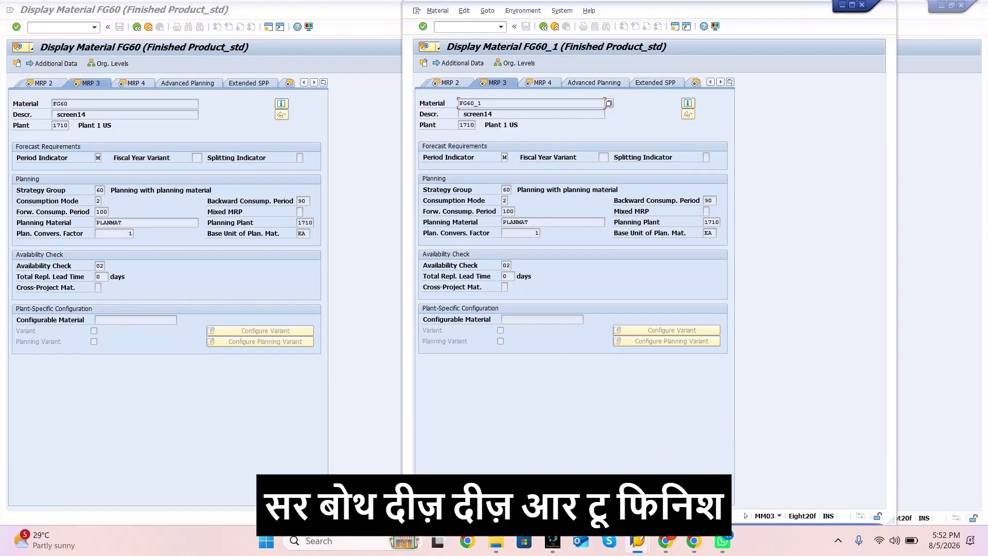
Compare the MRP 3 views of FG60 and FG60_1 in their two sessions, checking the strategy group and planning material
left_click(103, 104)
left_click_drag(69, 103, 52, 103)
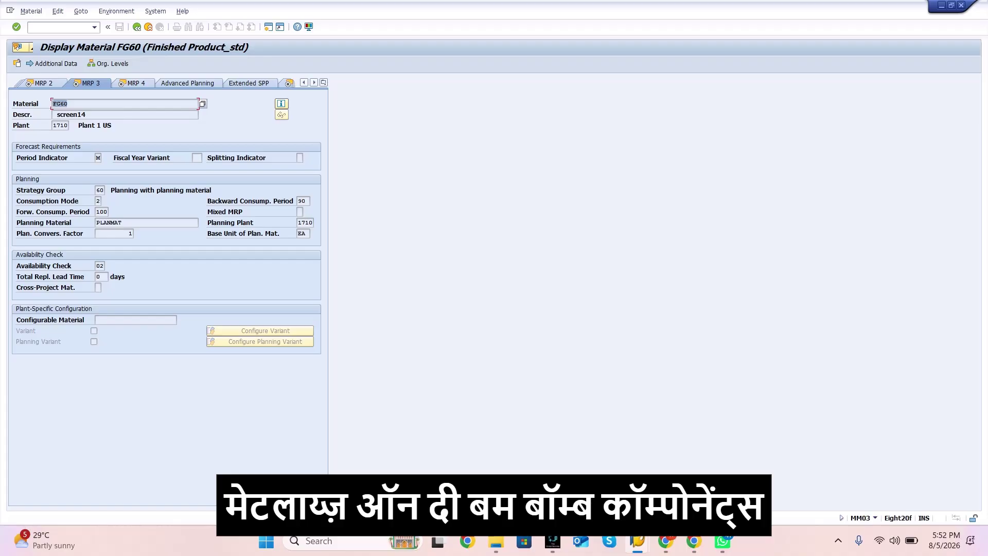
left_click(68, 104)
key("alt+Tab")
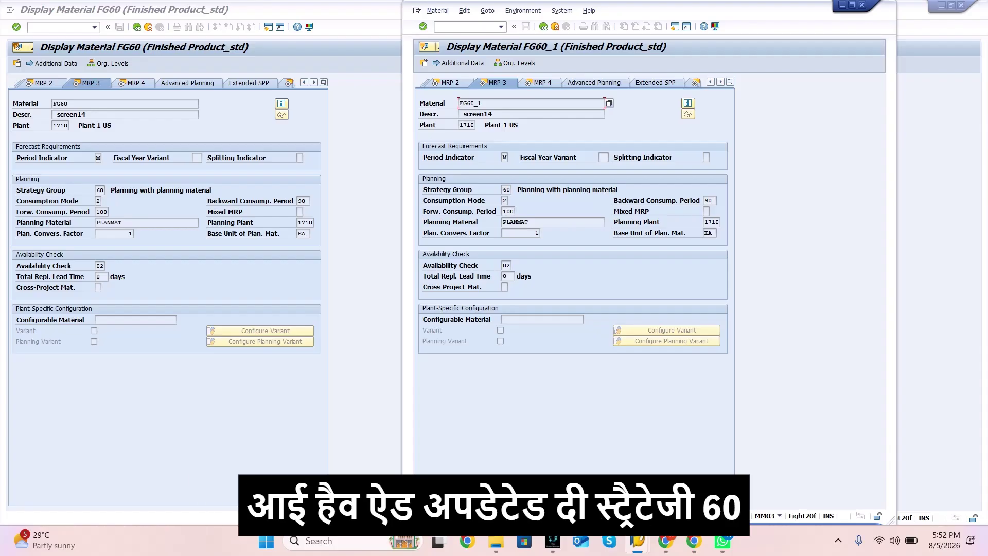
key("alt+Tab")
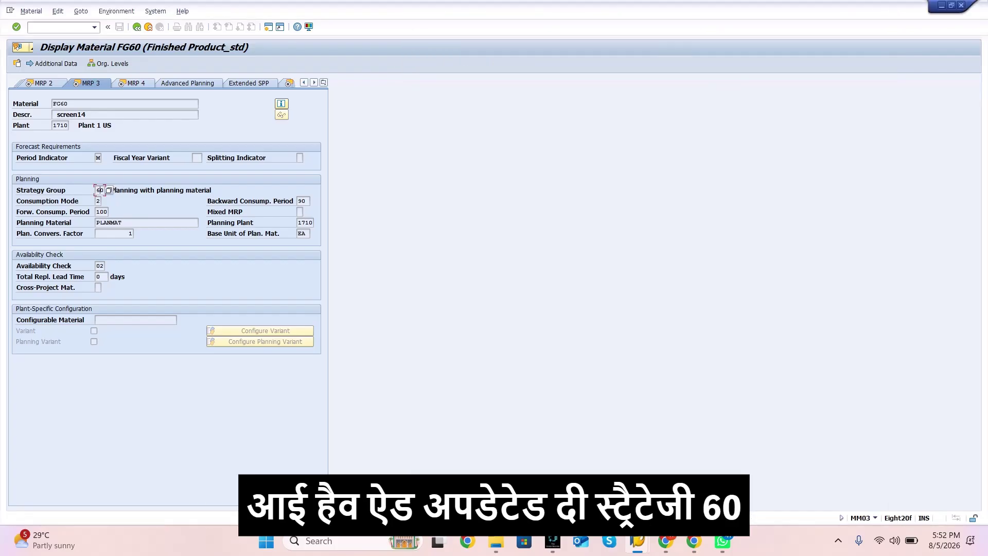
key("alt+Tab")
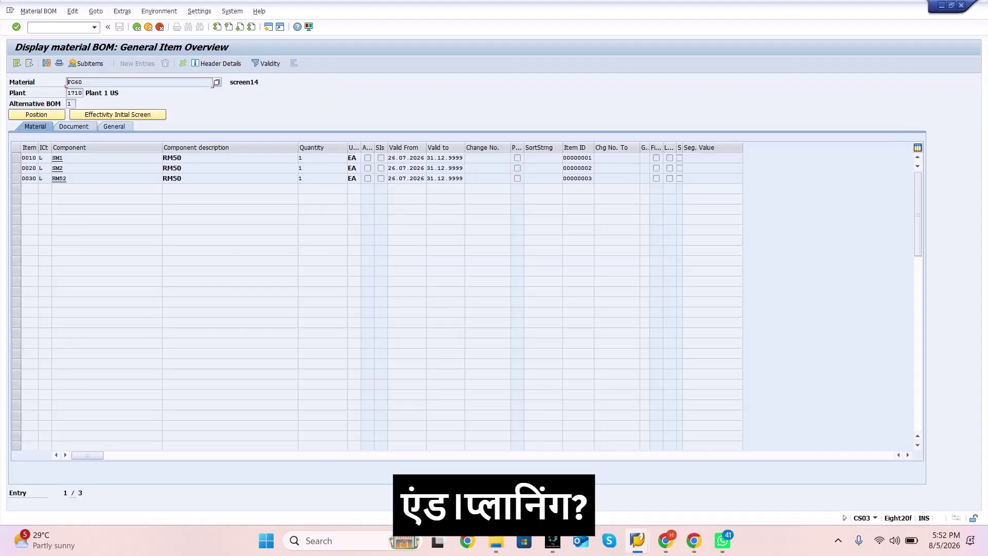
key("alt+Tab")
key("alt+Tab")
key("alt+Tab")
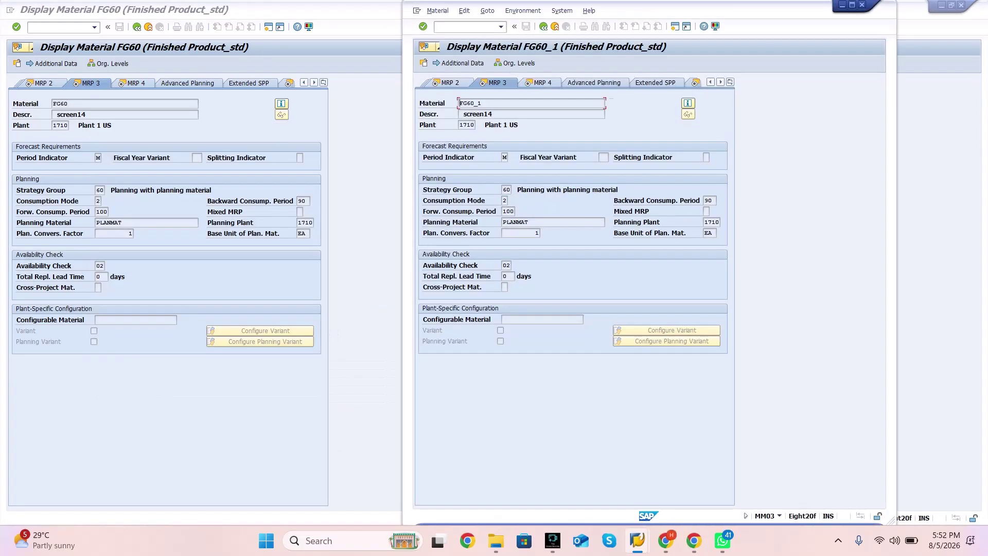
Copy the planning material PLANMAT from FG60_1 and display its bill of material with CS03 in the FG60 session, plant 1710, BOM usage 1
left_click(530, 222)
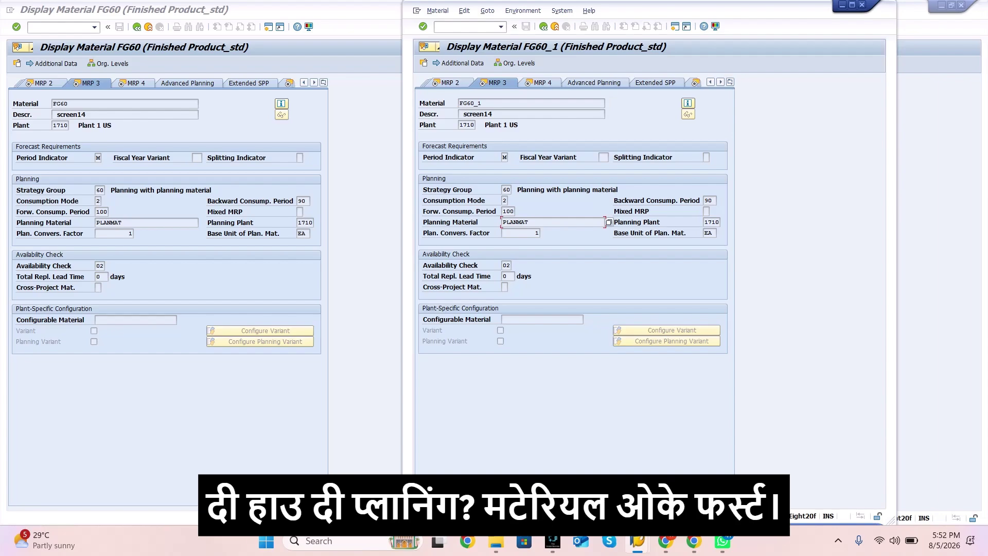
double_click(516, 223)
key("ctrl+c")
left_click(530, 222)
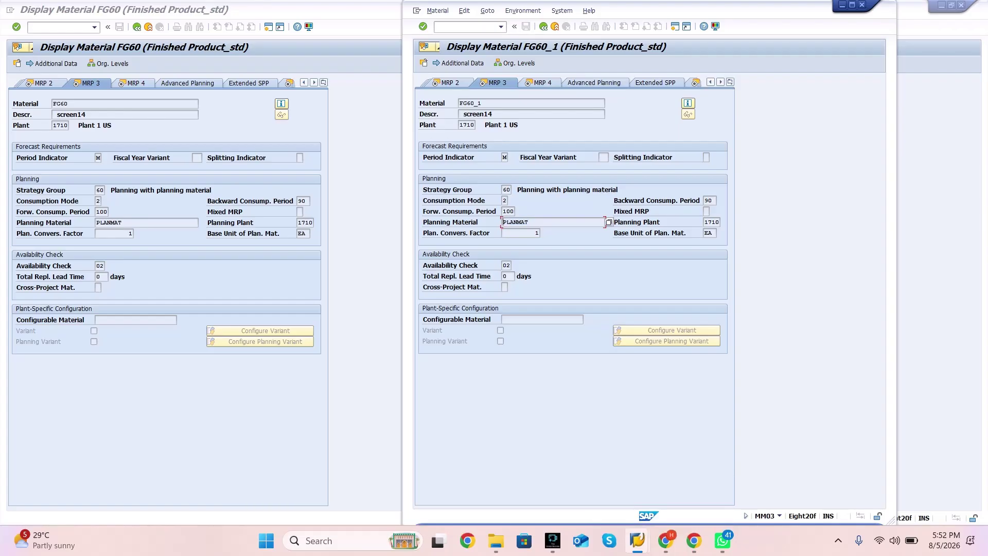
left_click(59, 27)
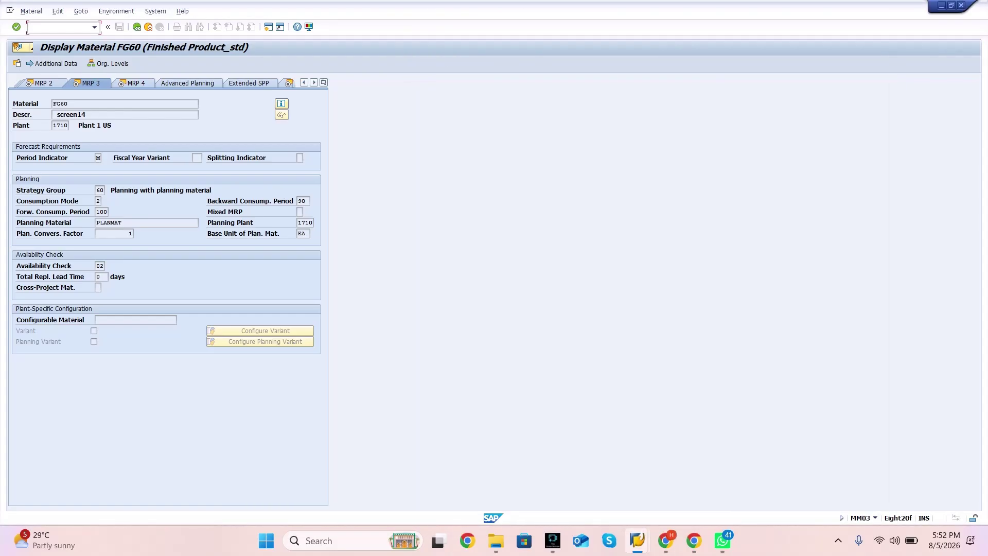
type("/ncs03")
key("Return")
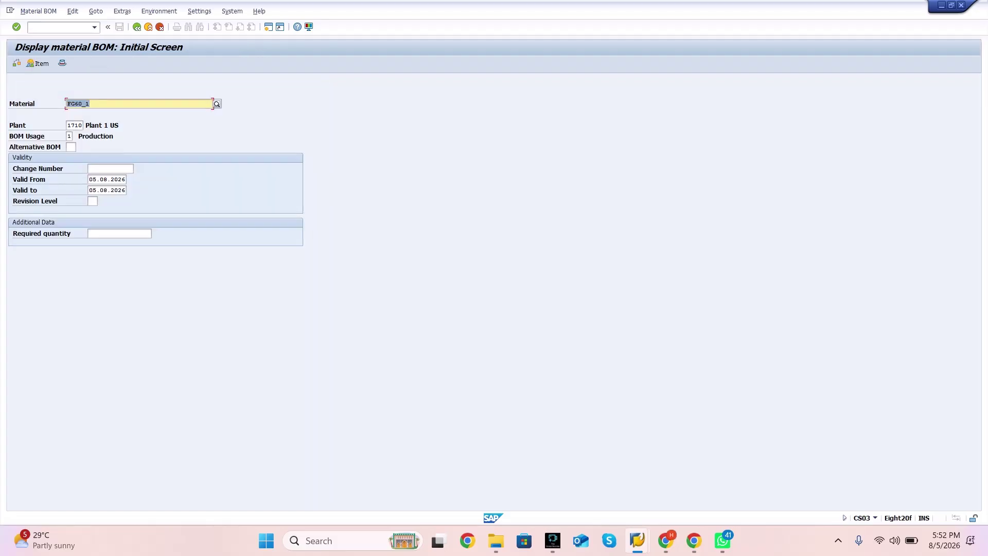
key("ctrl+v")
key("Return")
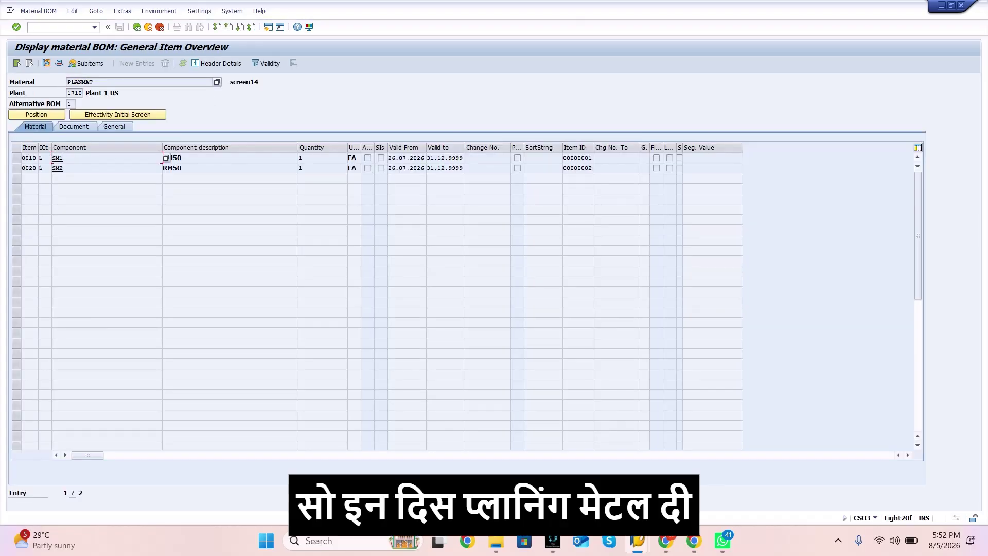
Examine the bill of material of PLANMAT, checking the header material and components SM1 and SM2
left_click(166, 158)
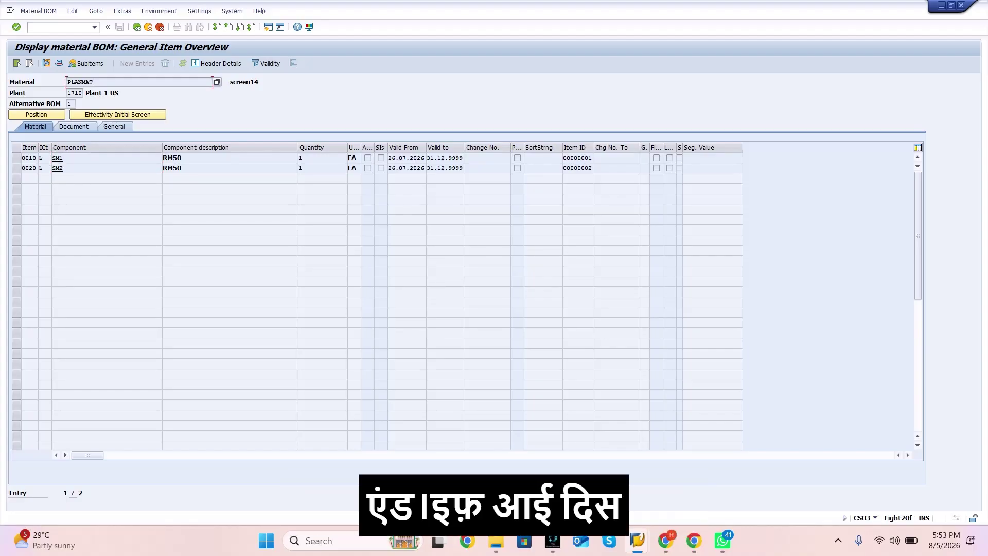
double_click(80, 83)
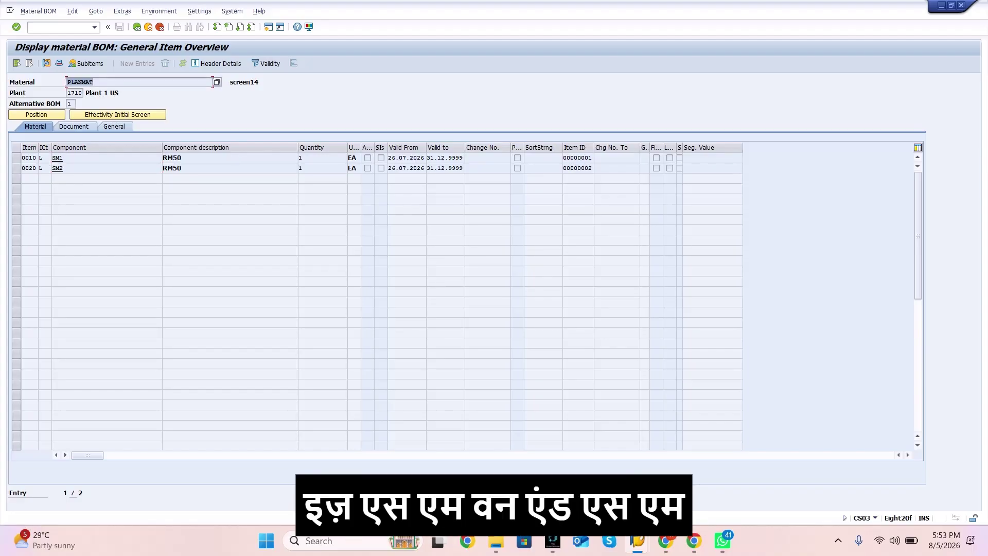
left_click_drag(53, 158, 64, 168)
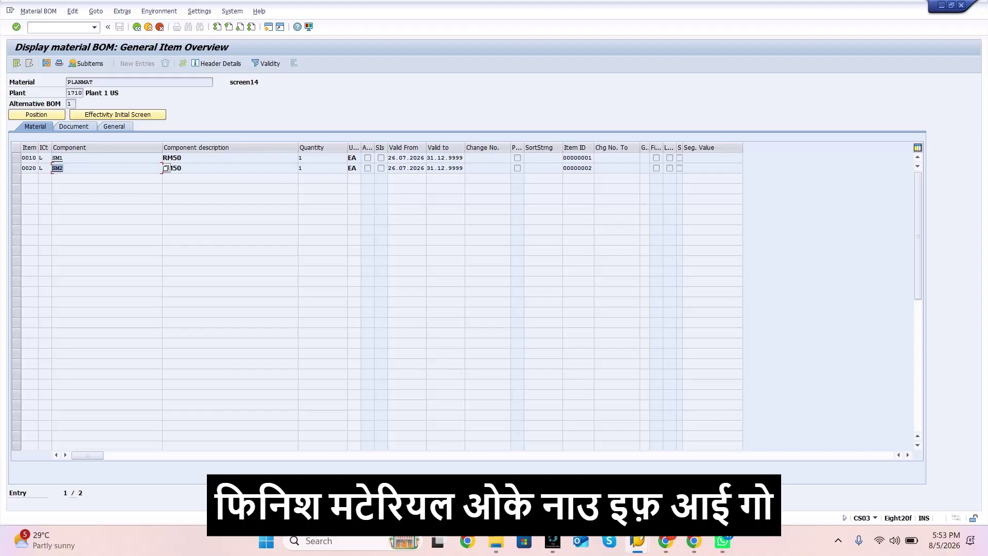
left_click(80, 82)
left_click_drag(68, 83, 93, 83)
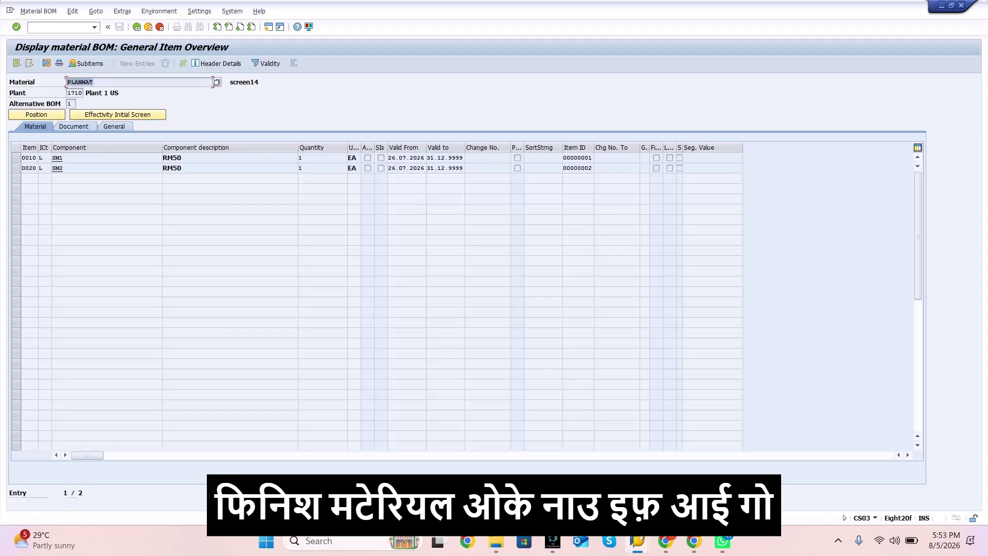
left_click(82, 82)
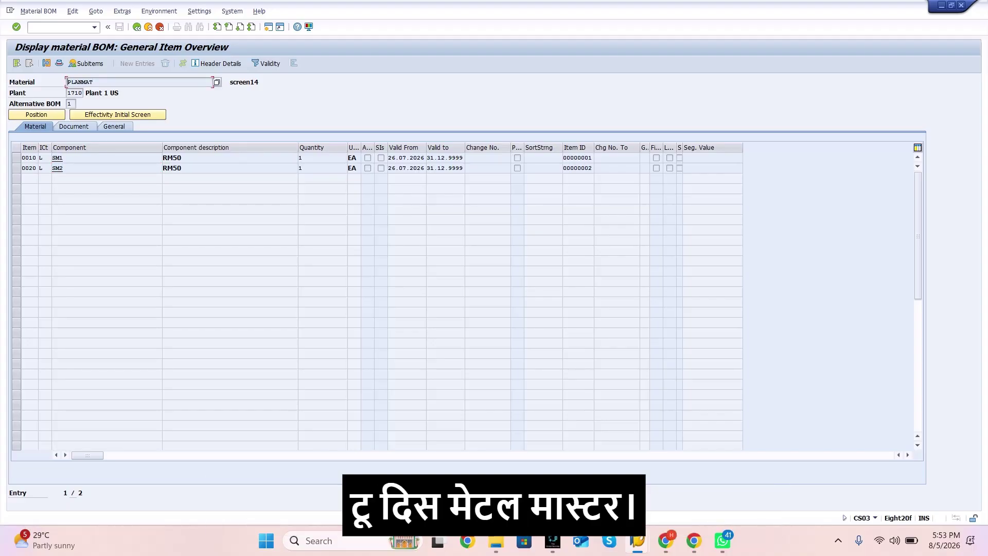
Display the MRP 3 view of material PLANMAT with MM03, using plant 1710 and storage location 171A
left_click(59, 27)
type("/nmm03")
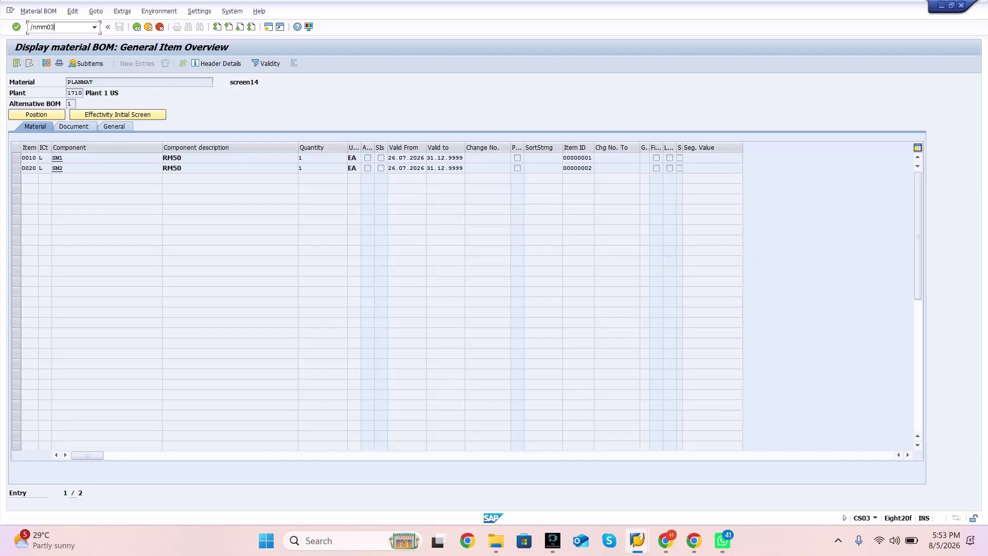
key("Return")
key("Return")
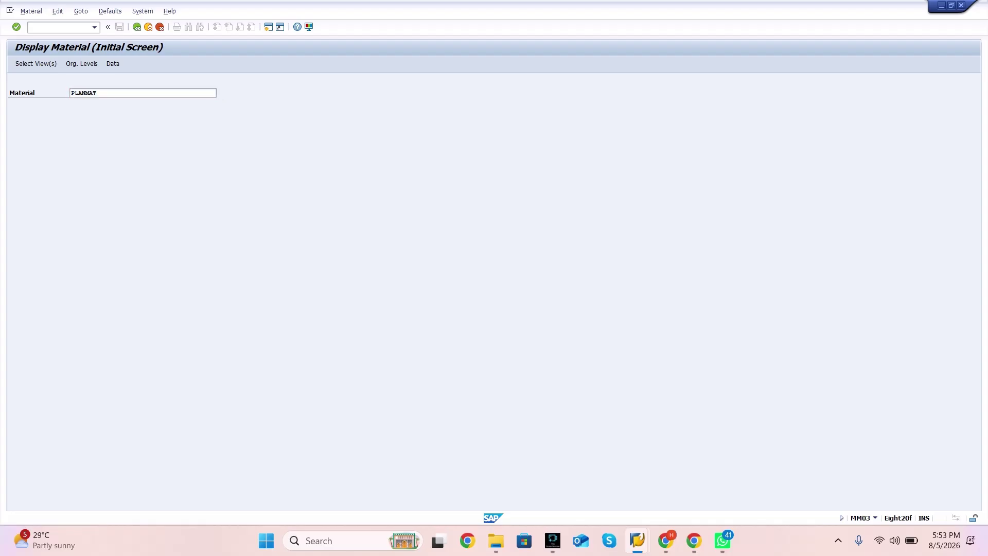
key("Return")
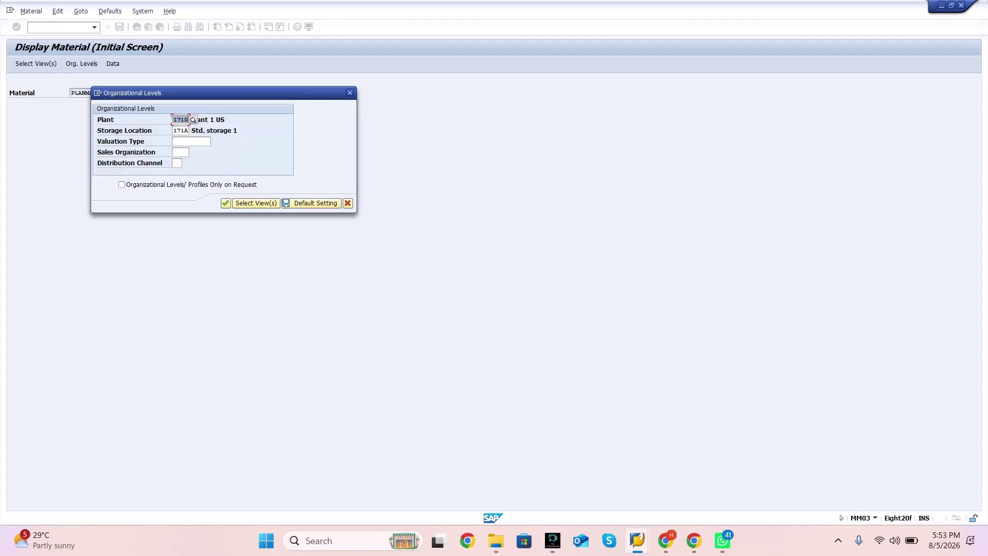
key("Return")
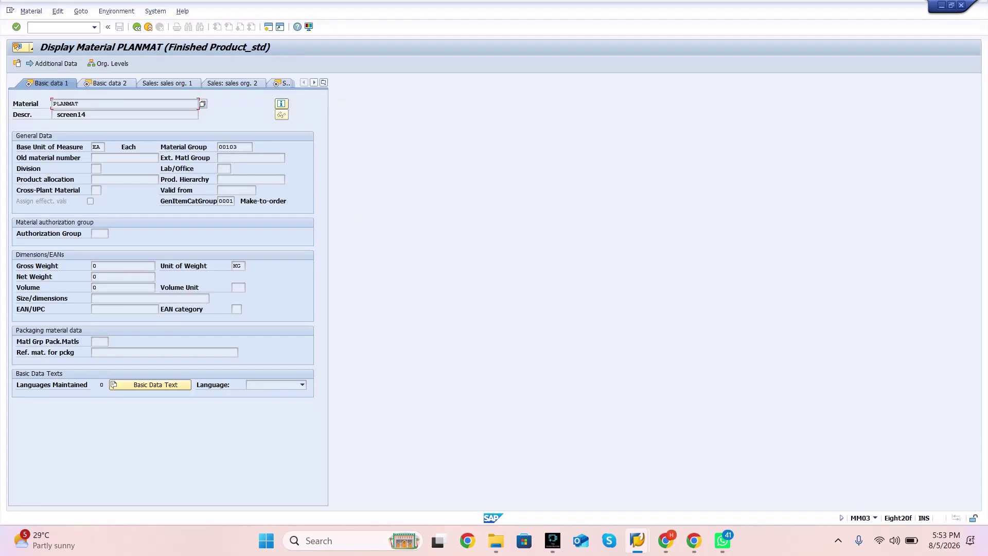
left_click(323, 83)
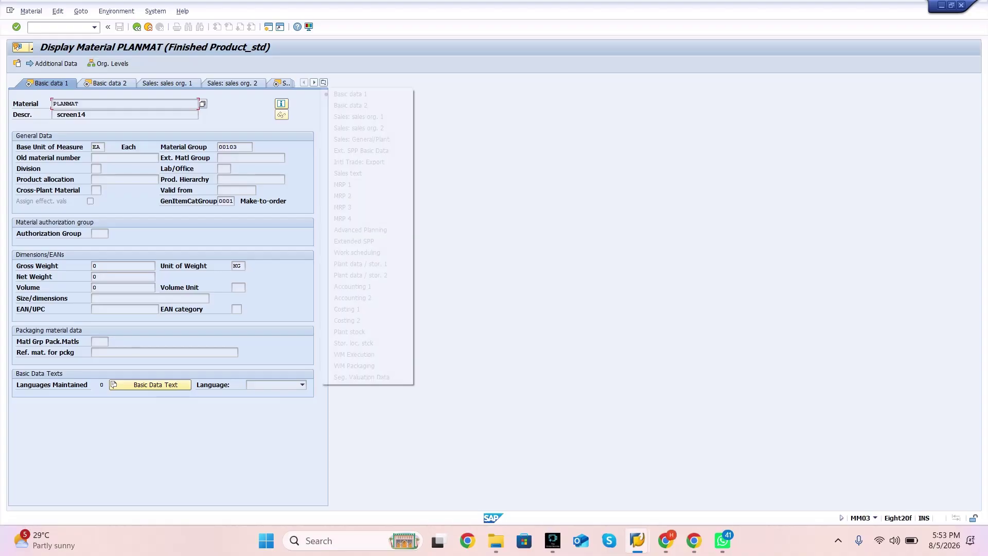
left_click(343, 207)
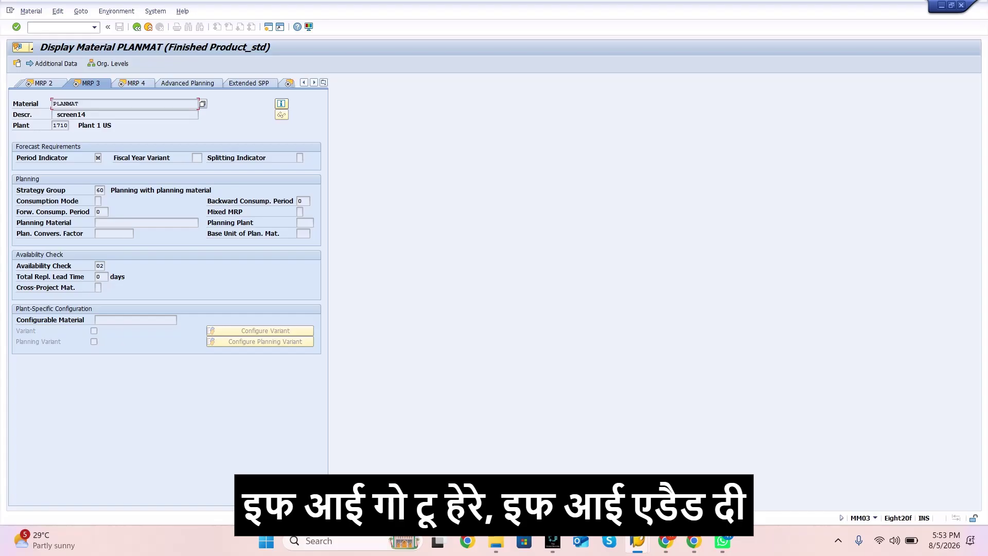
Examine the strategy group, consumption mode and material header fields in the MRP 3 view of PLANMAT
double_click(100, 190)
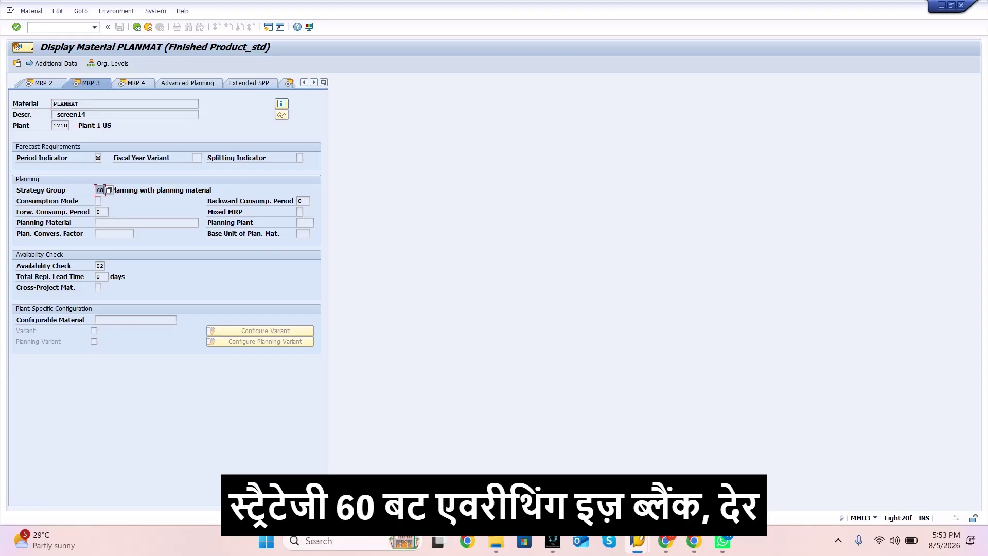
left_click(98, 201)
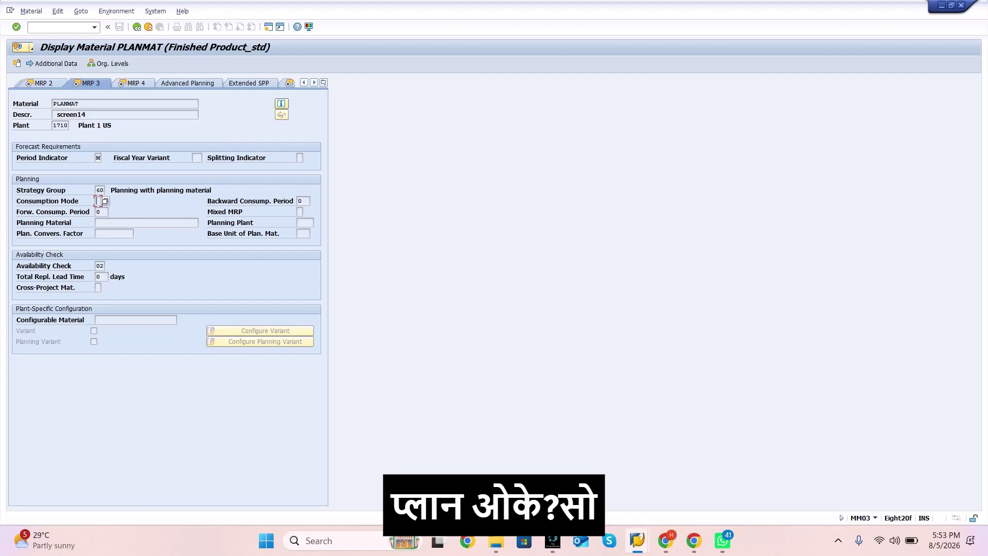
left_click(125, 115)
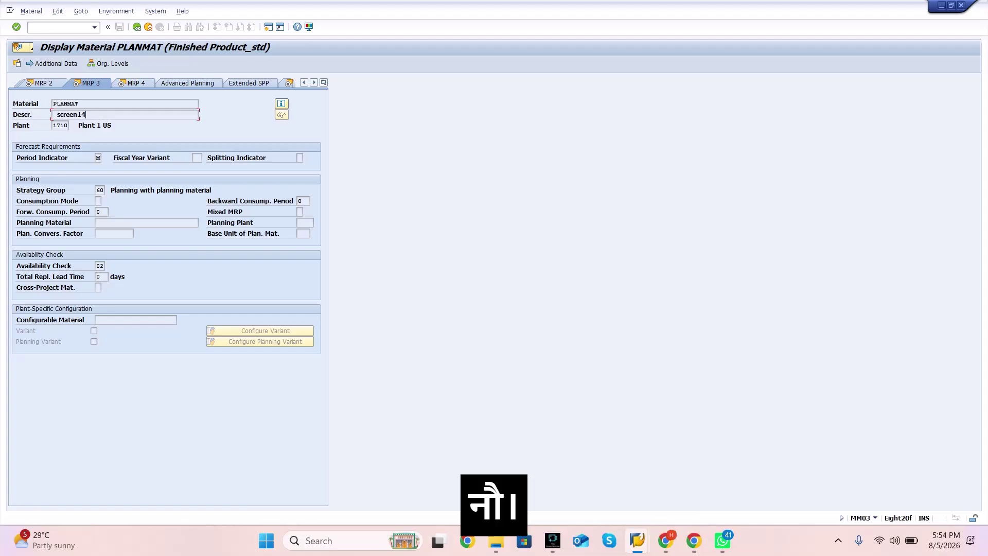
left_click_drag(88, 104, 53, 103)
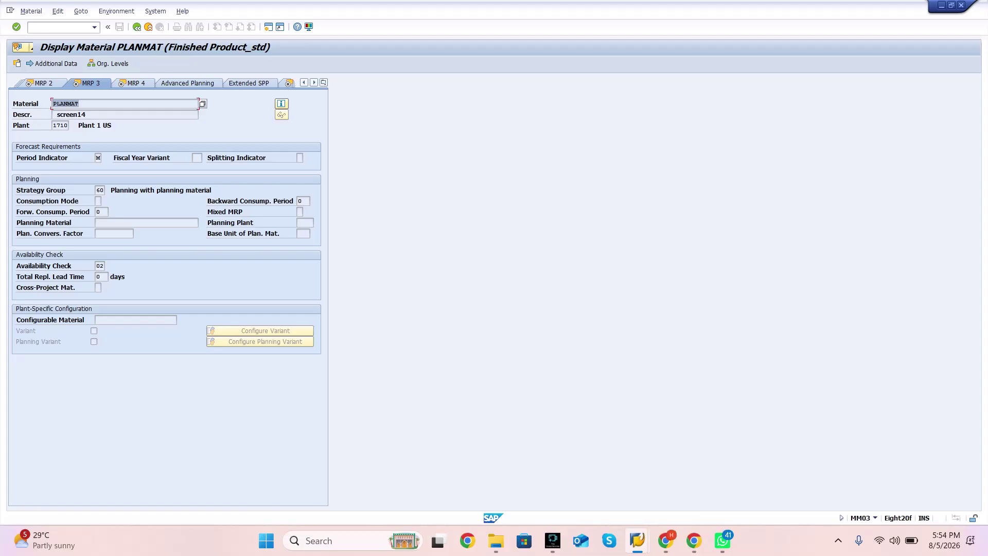
left_click(56, 104)
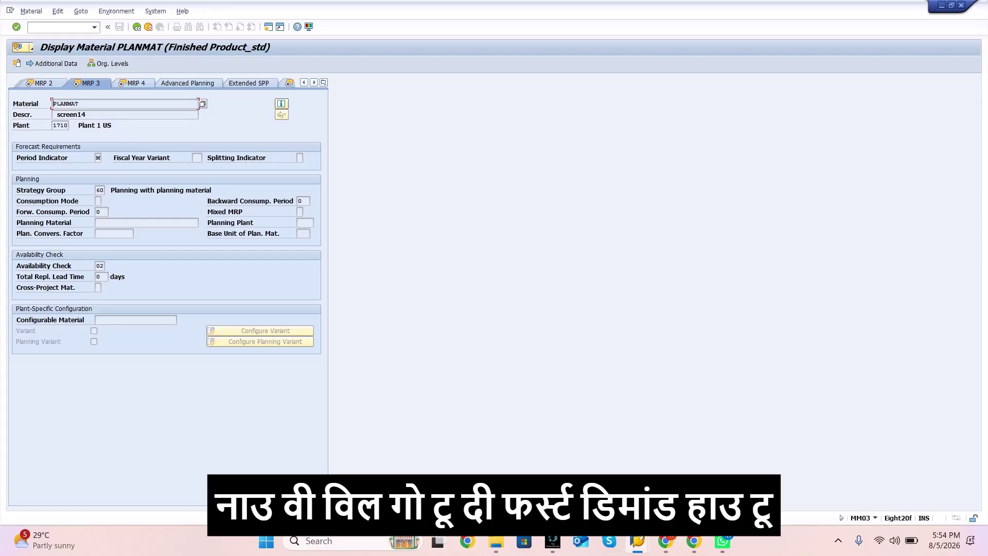
Display the stock/requirements list of PLANMAT in plant 1710 with MD04
left_click(53, 28)
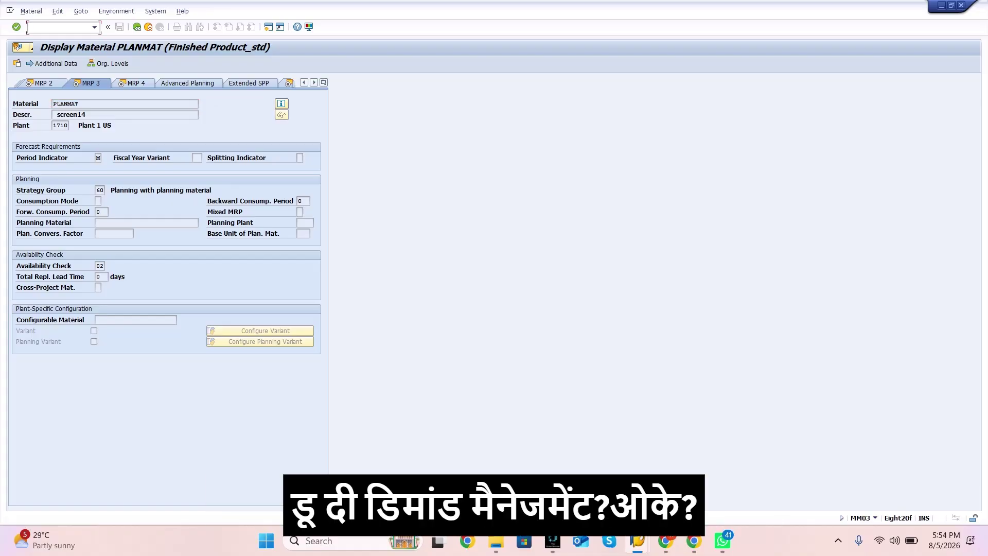
type("/nm")
type("m")
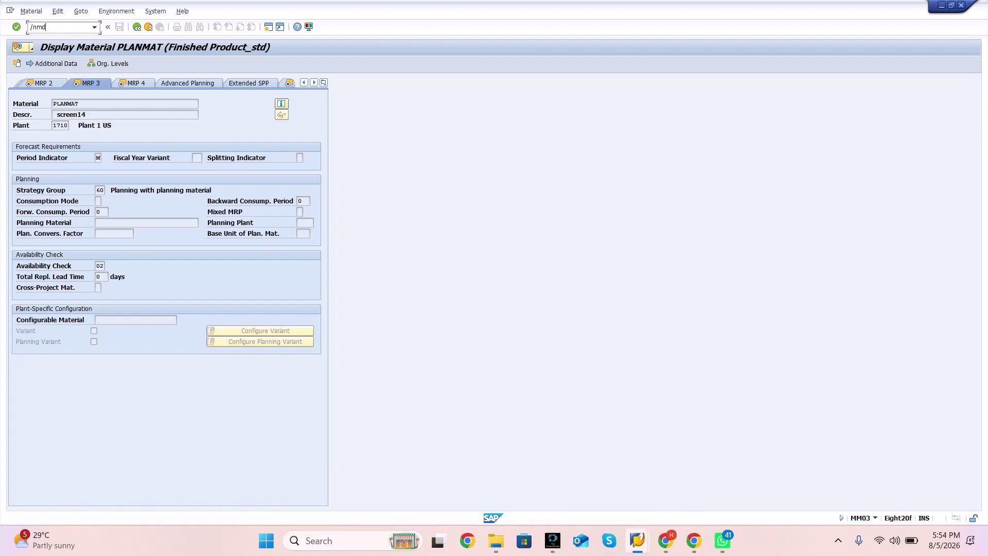
type("04")
key("Return")
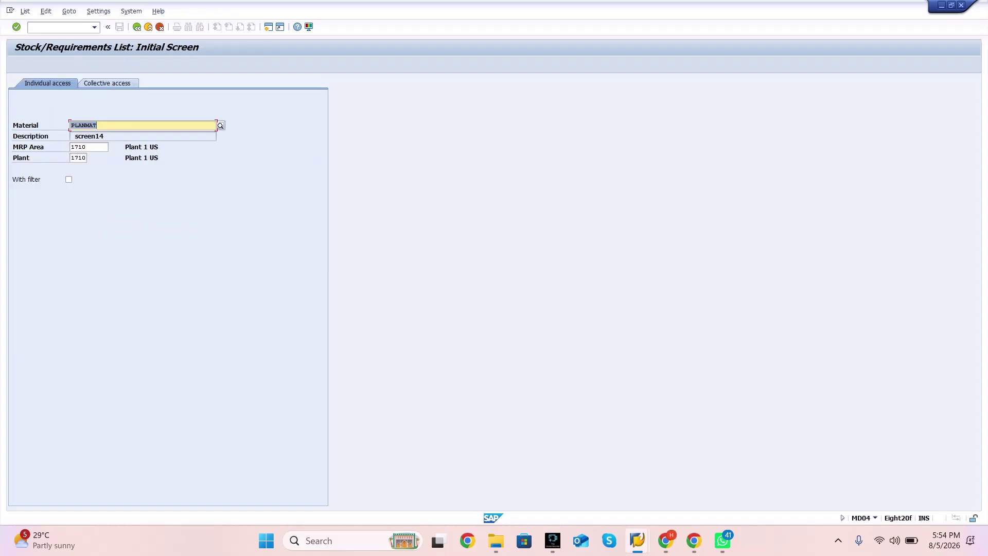
key("Return")
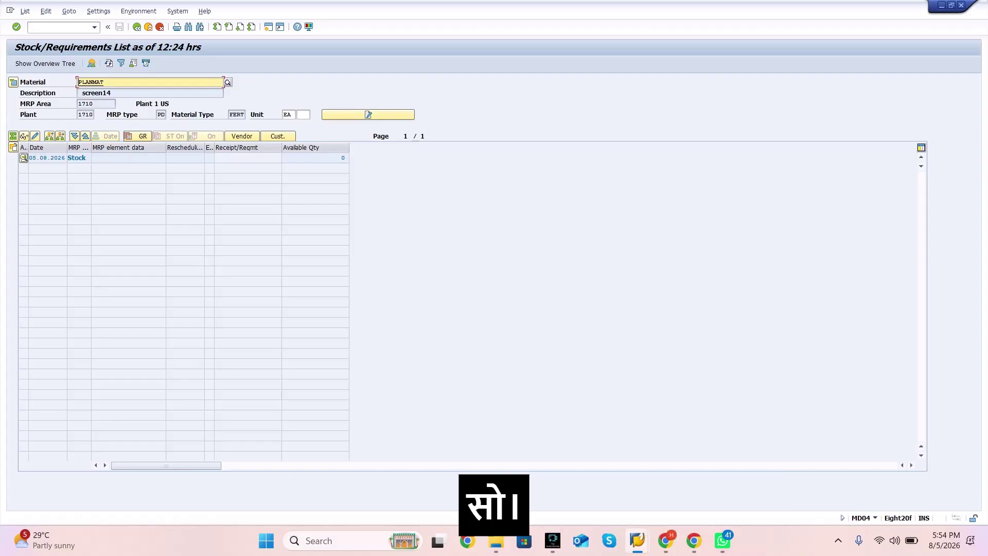
key("ctrl+a")
left_click(118, 82)
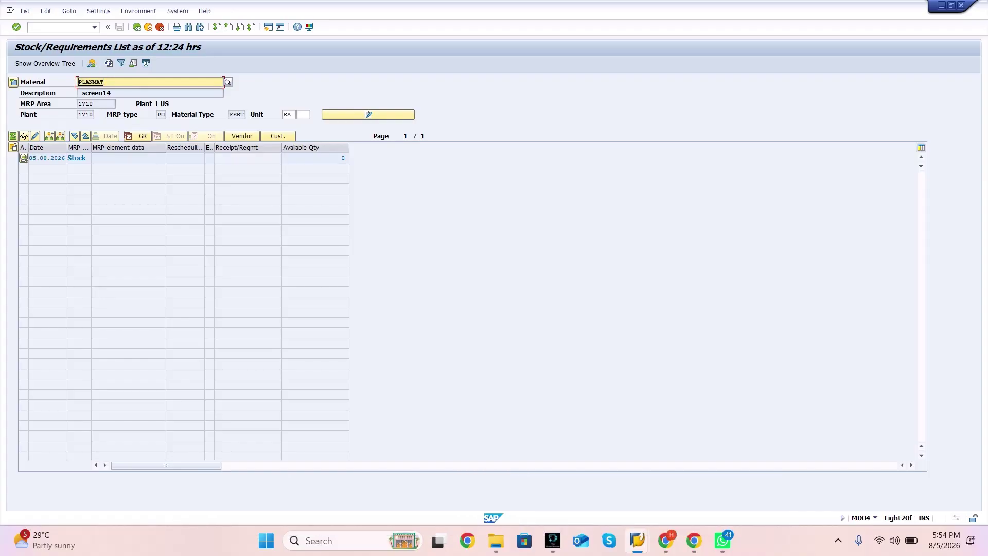
Switch to the FG60_1 session and open the MD61 planning table for PLANMAT, MRP area and plant 1710, version 00, monthly periods
mouse_move(495, 540)
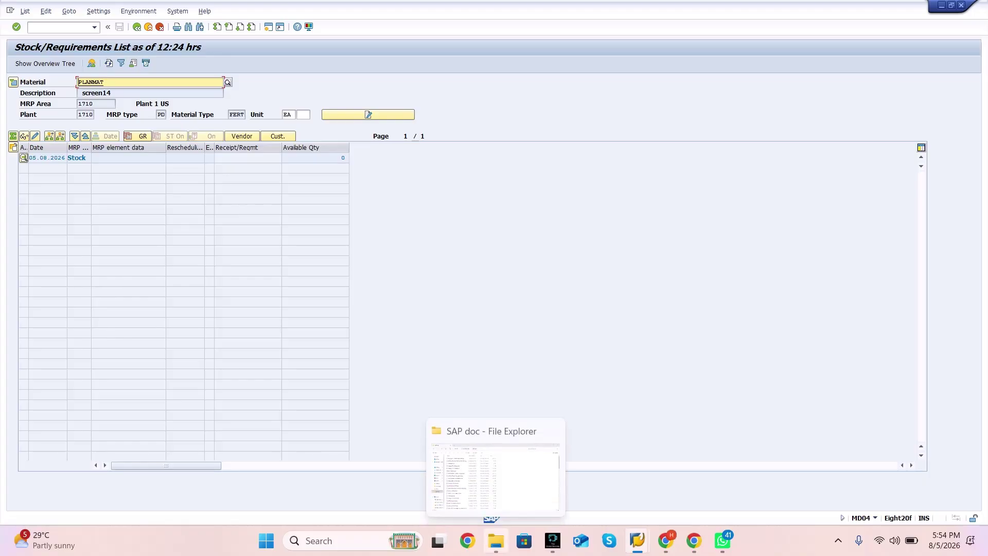
key("alt+Tab")
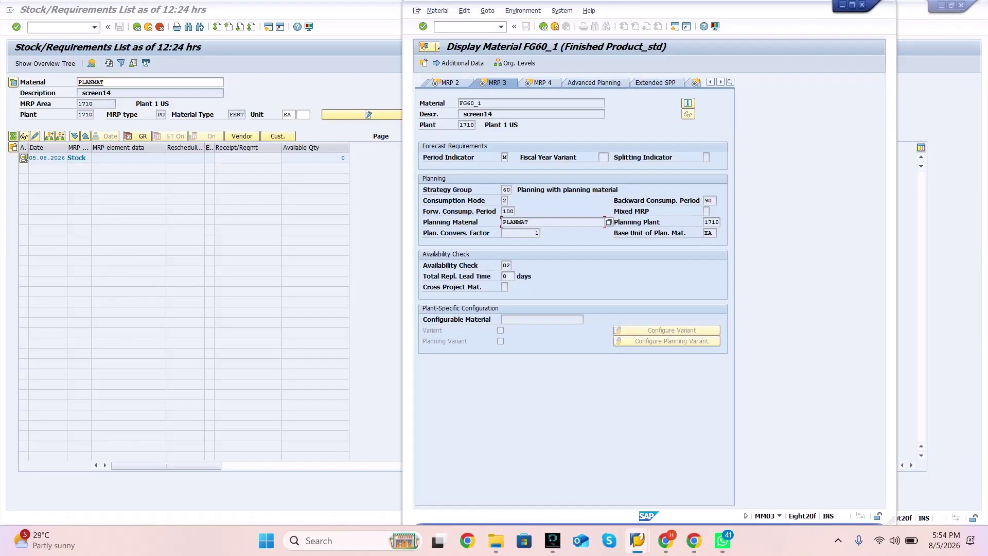
left_click(459, 27)
type("/nmd61")
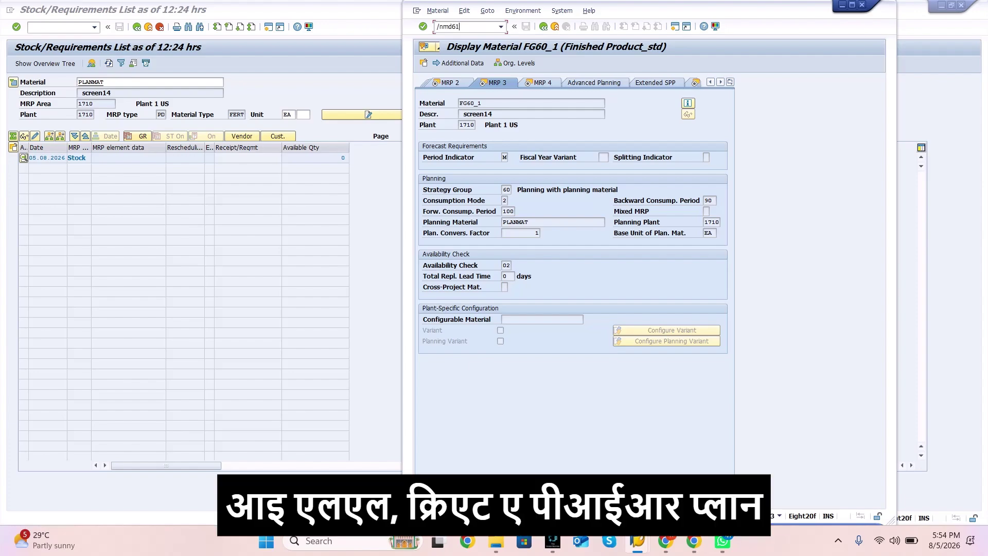
key("Return")
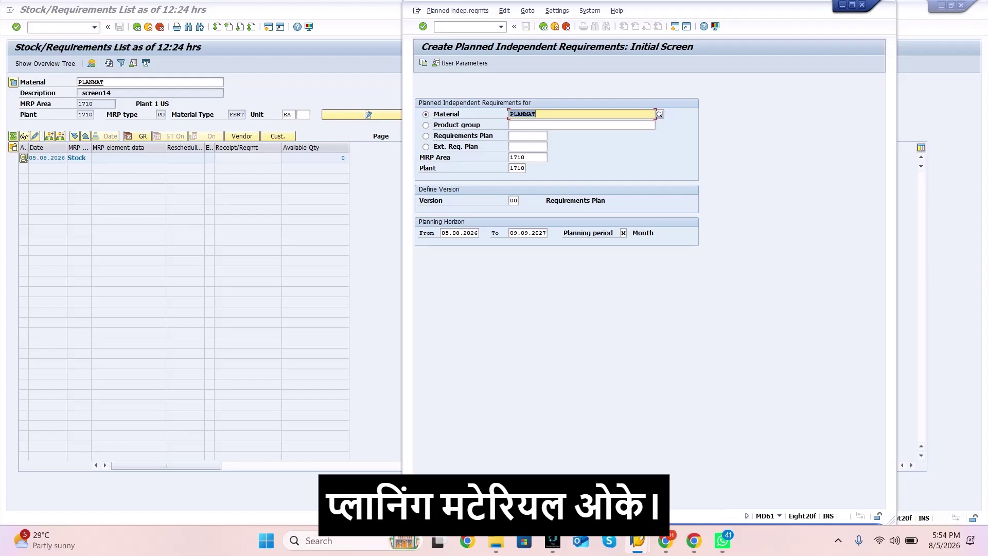
key("Return")
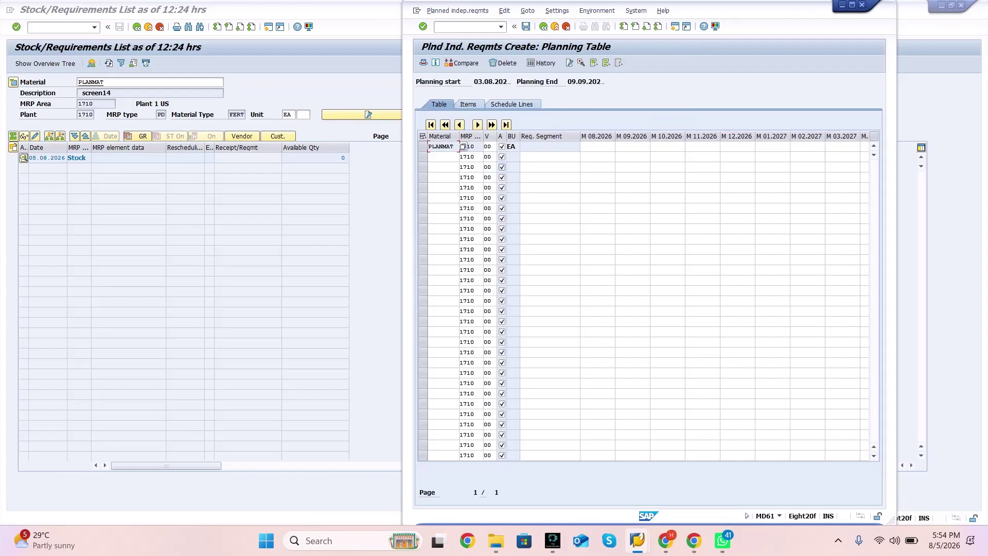
Enter planned independent requirements for PLANMAT of 150 for 08.2026, 200 for 09.2026 and 300 for 10.2026, and save them
left_click(597, 147)
type("150")
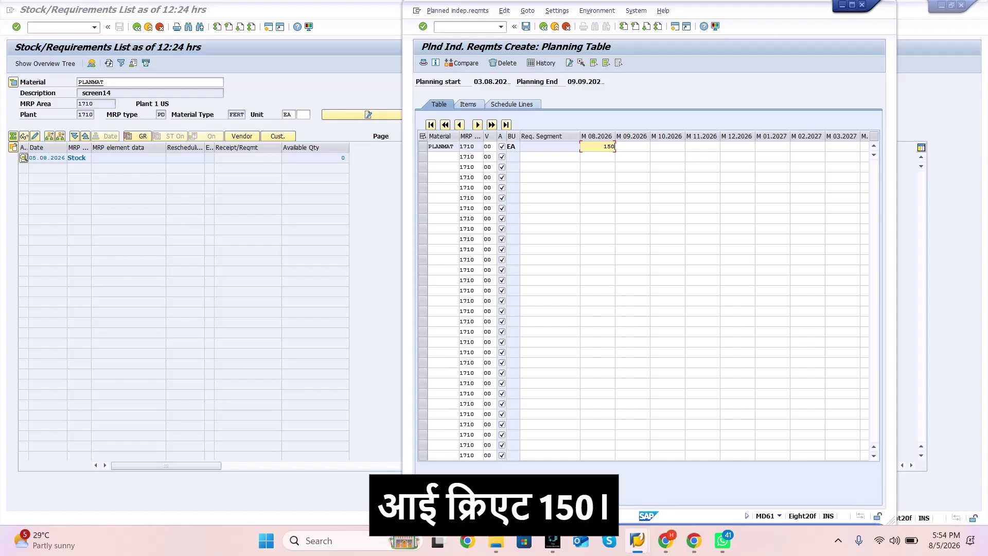
key("Tab")
type("2")
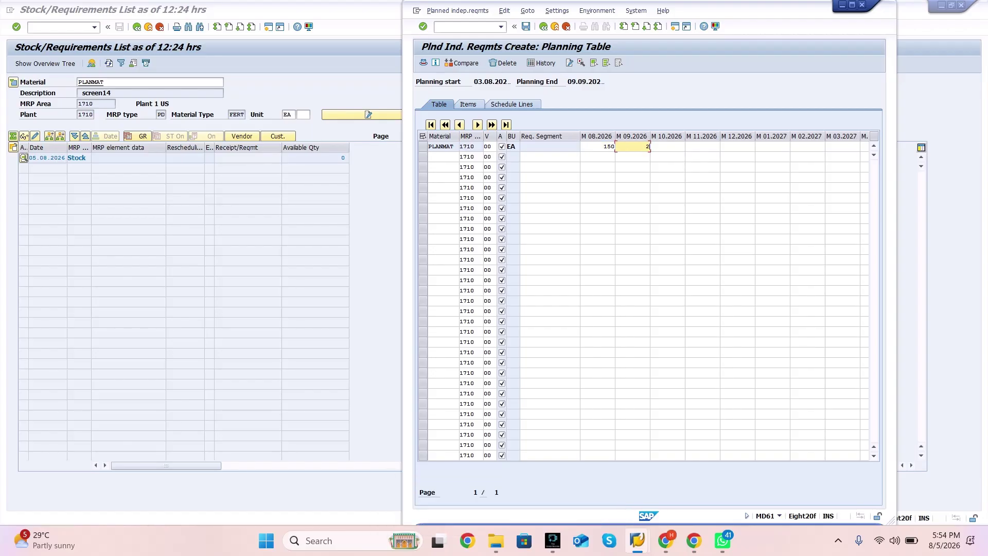
type("00")
key("Tab")
type("3")
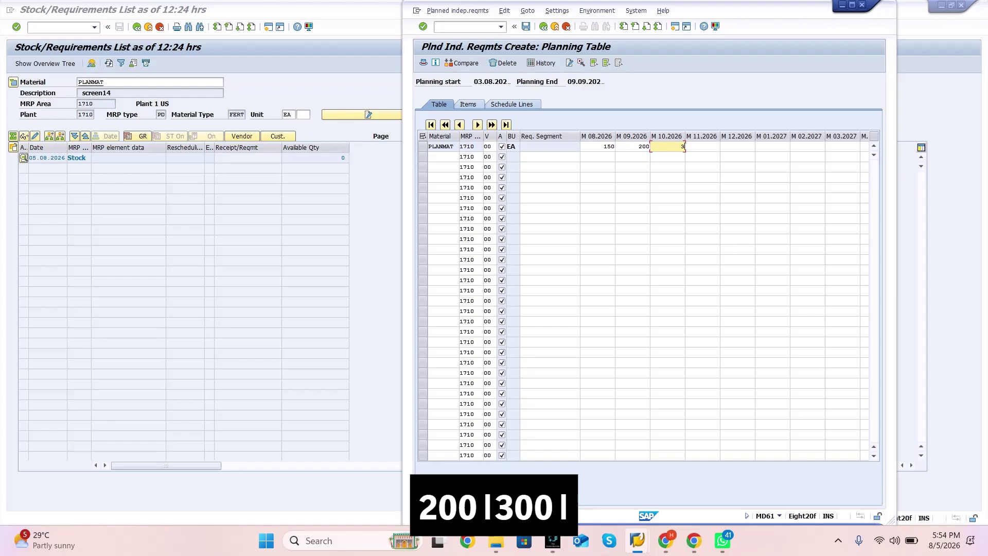
type("000")
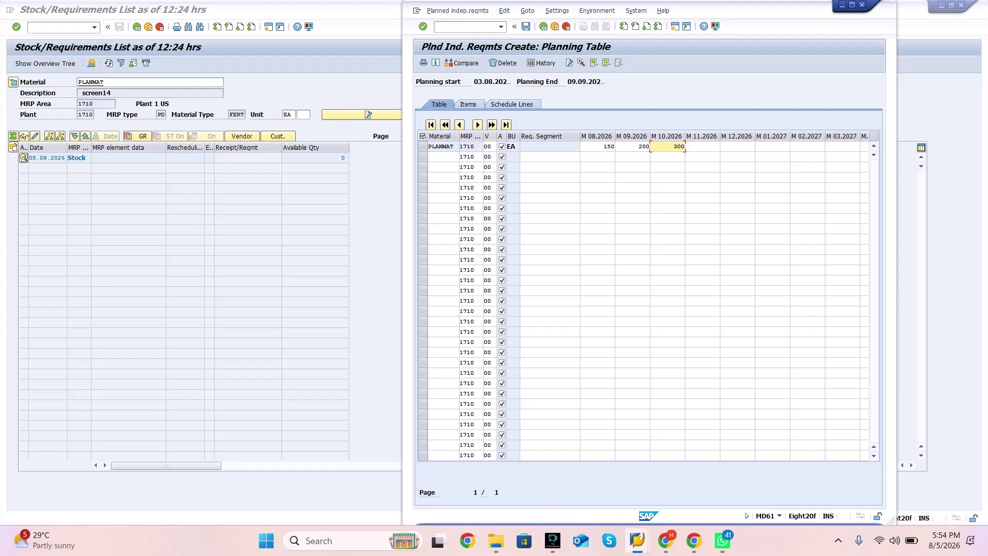
left_click(526, 27)
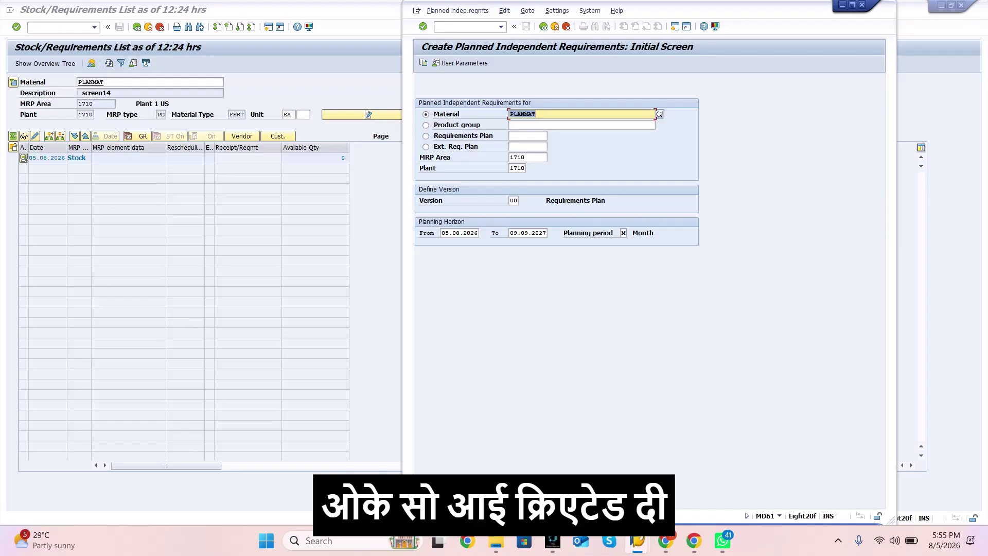
Close the planned independent requirements window and refresh the stock/requirements list of PLANMAT
left_click(861, 5)
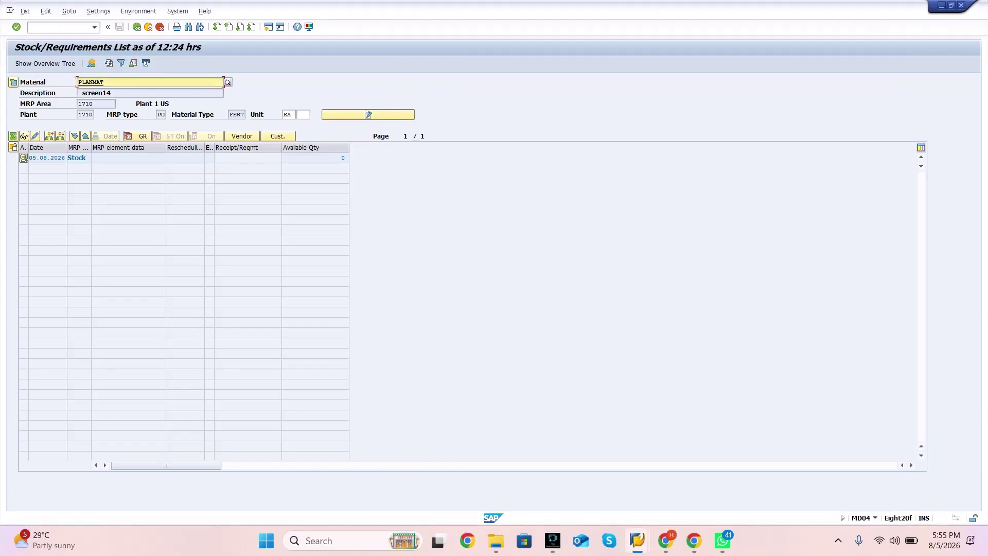
left_click(108, 63)
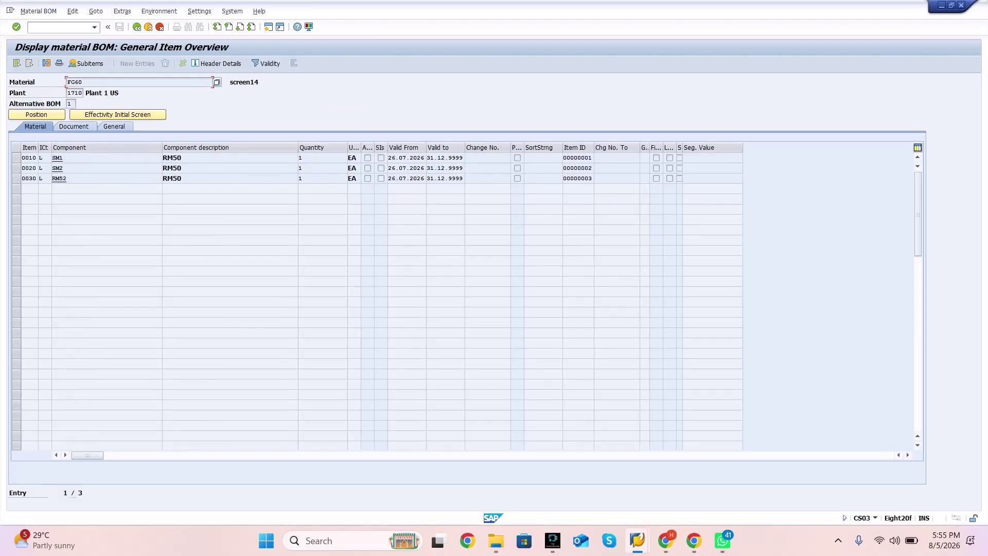
In the FG60 BOM session, run MD02 for PLANMAT, plant 1710, with processing key NETCH and Create Purchase Req. set to 3 (Planned orders)
left_click(57, 27)
type("/nmd02")
key("Return")
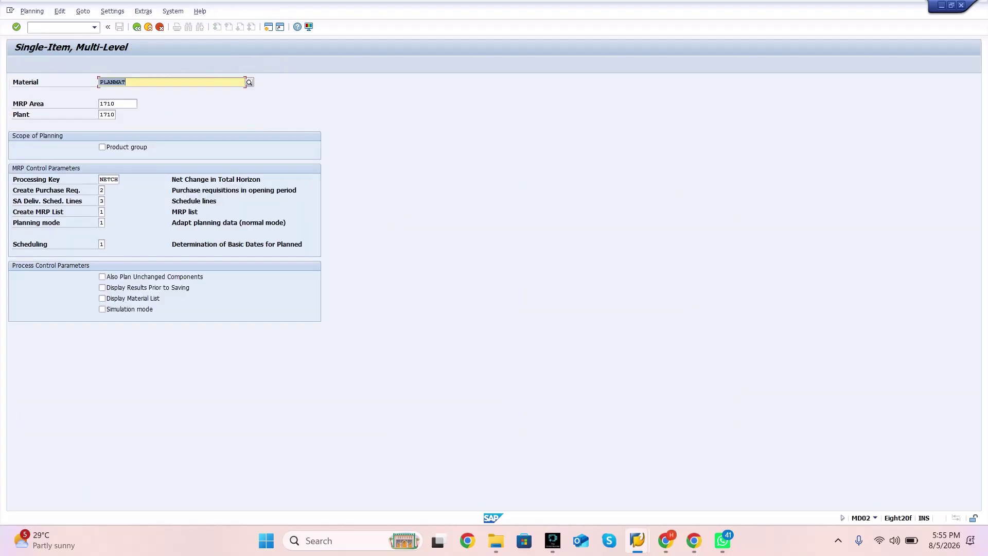
key("Tab")
key("Tab")
key("Tab")
key("Tab")
key("Tab")
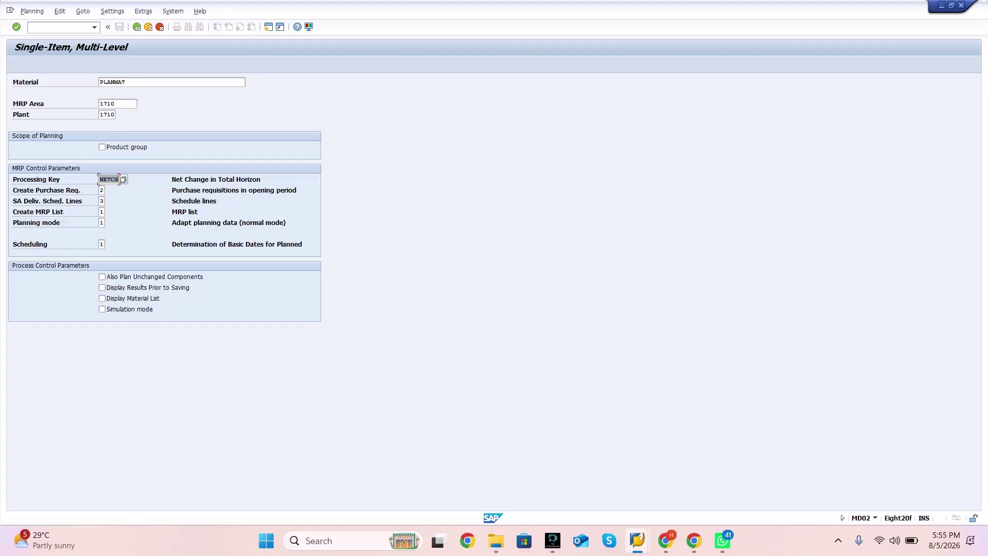
type("3")
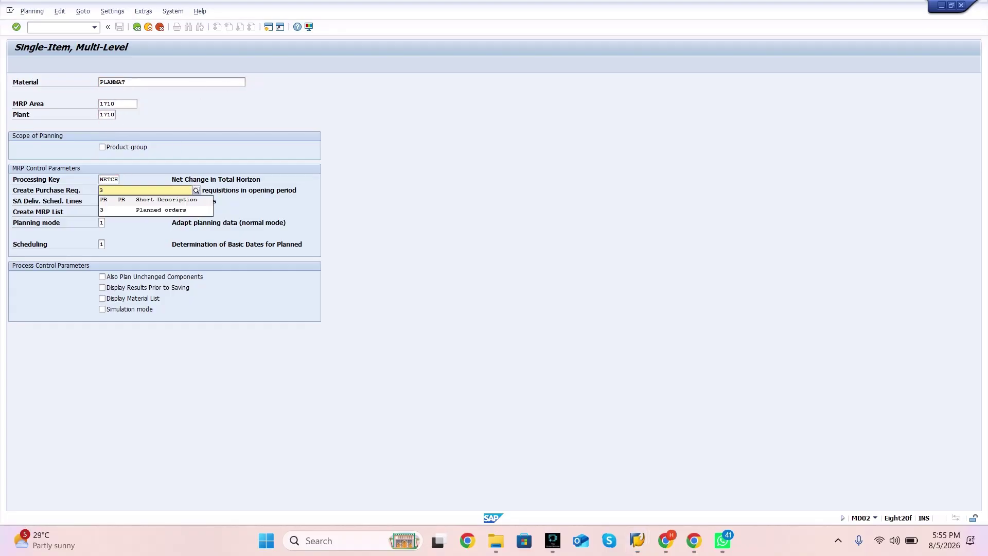
key("Down")
key("Return")
key("Return")
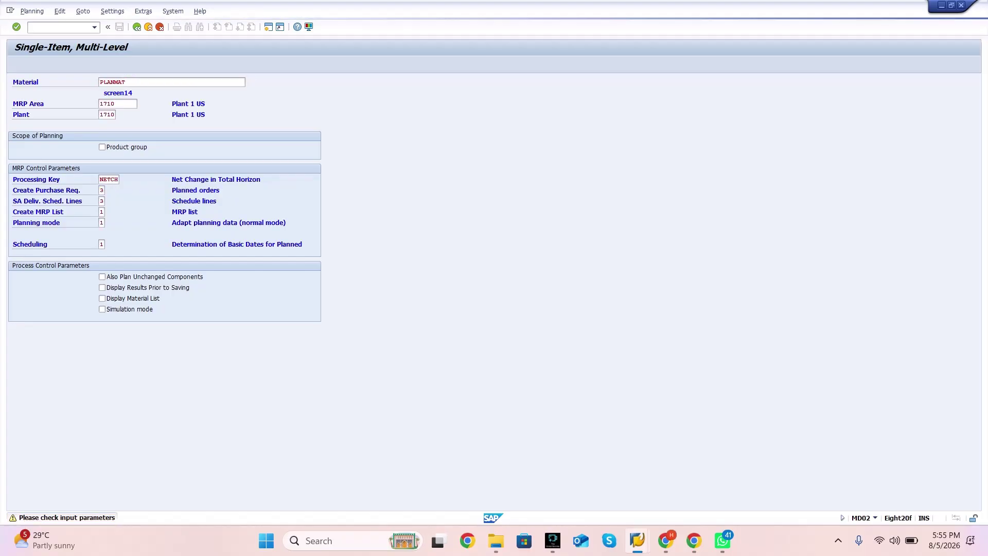
key("Return")
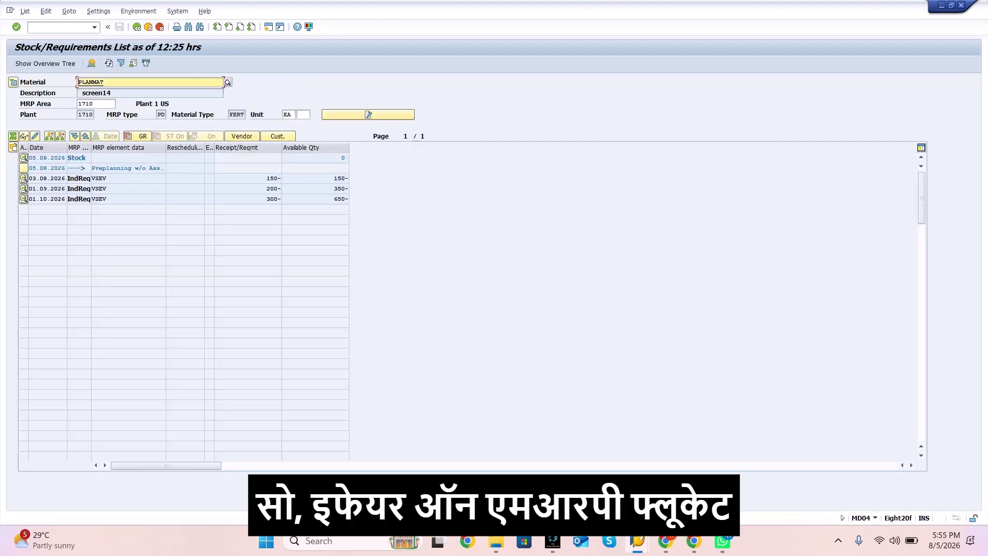
Check the MD02 planning run statistics and return to the stock/requirements list of PLANMAT
key("alt+Tab")
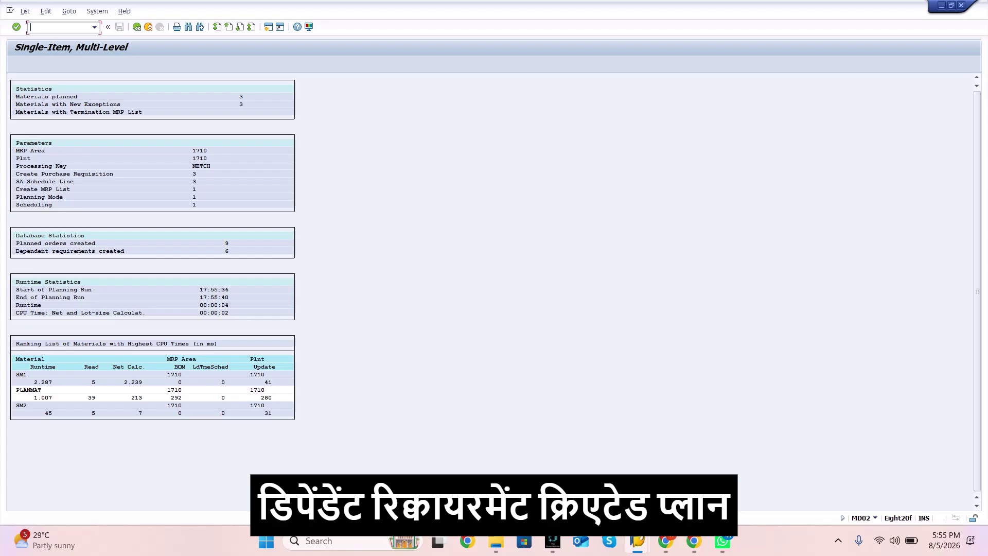
key("alt+Tab")
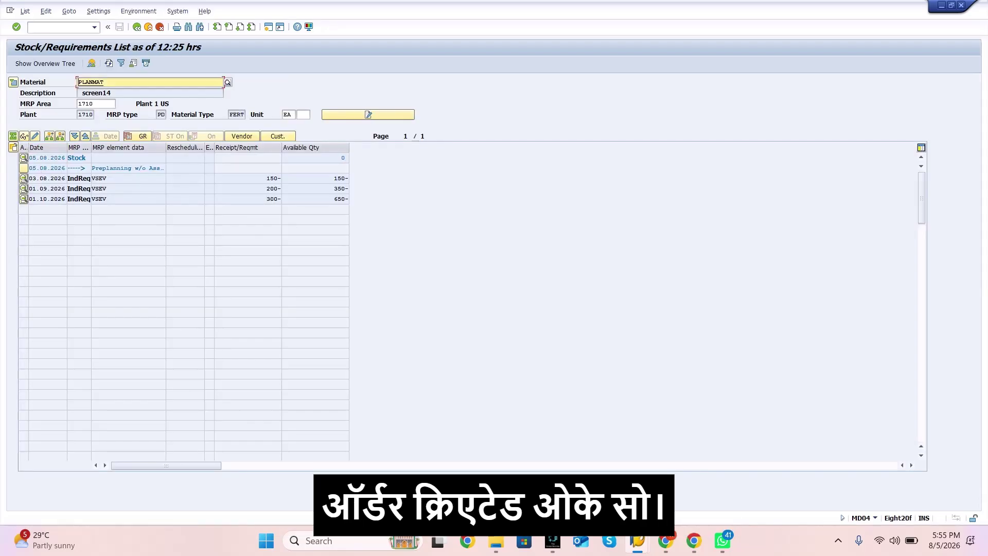
Refresh the PLANMAT stock/requirements list and view the details of its planned order dated 03.08.2026
left_click(109, 63)
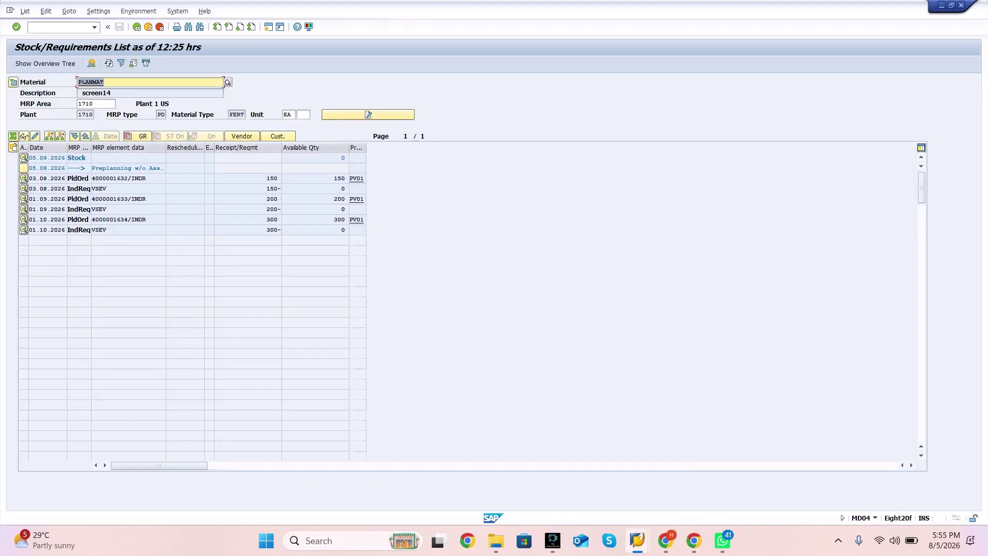
left_click(129, 178)
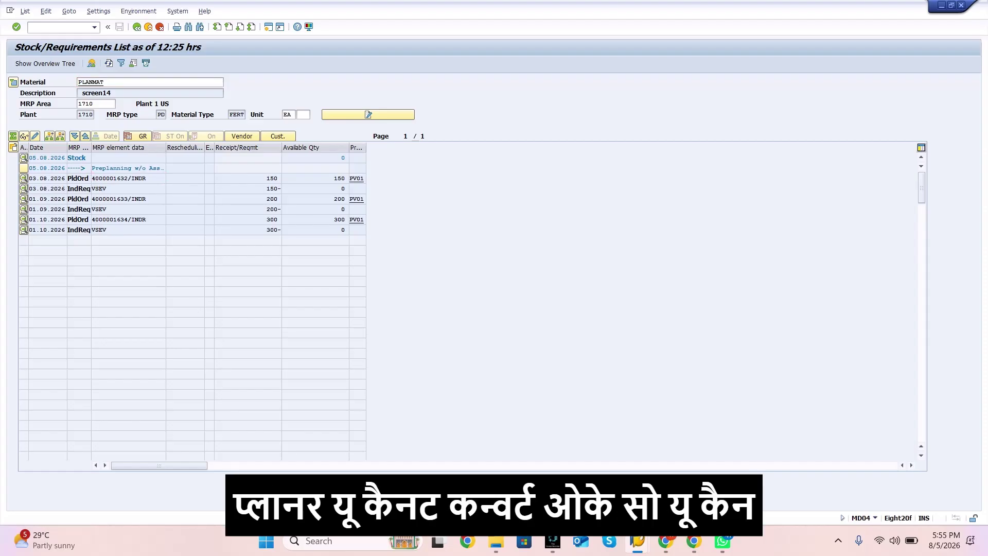
double_click(128, 178)
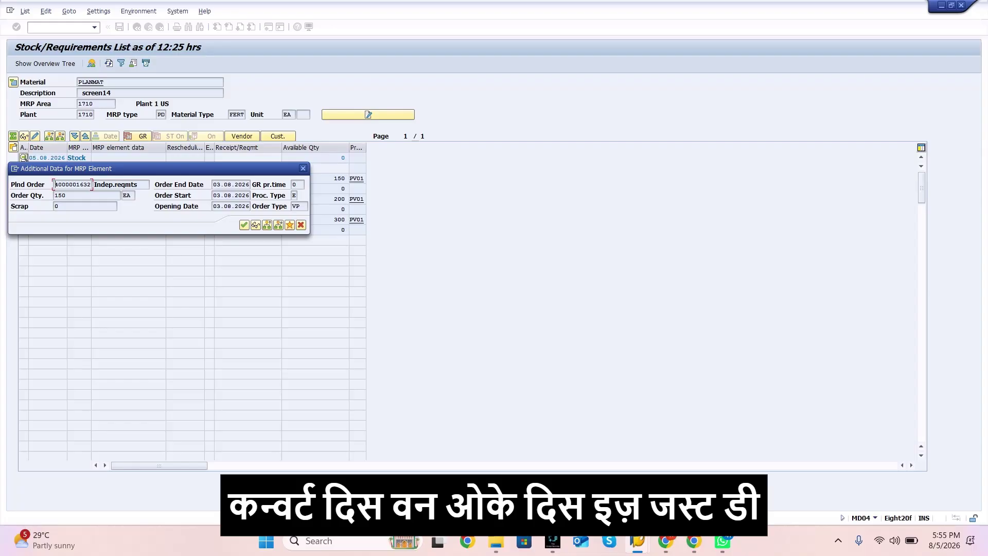
left_click(303, 168)
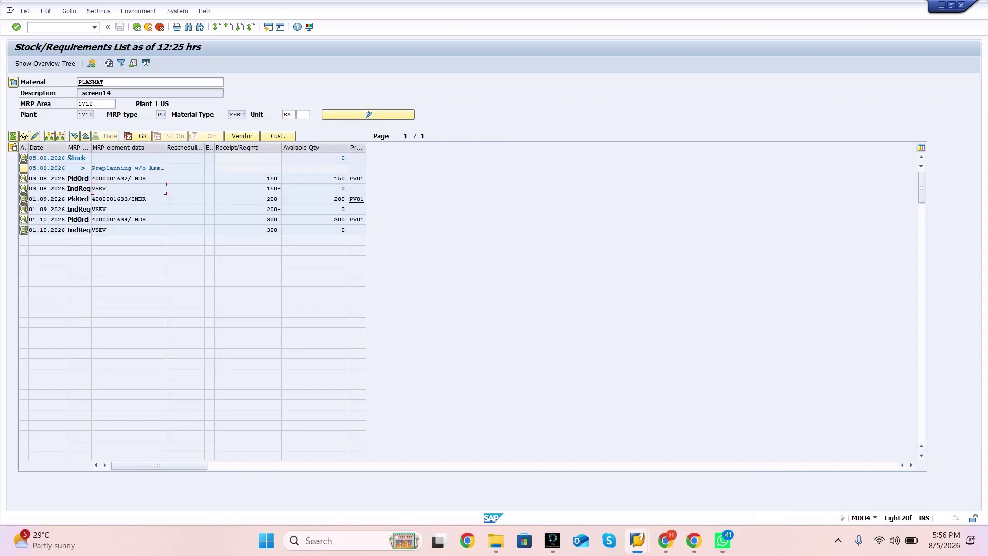
left_click(108, 209)
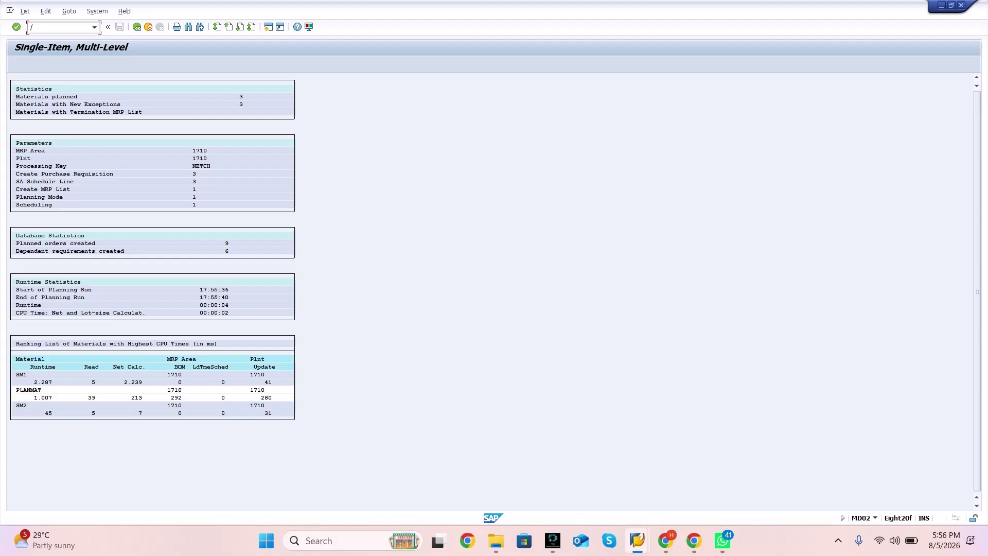
In the MD02 session, run MD04 to display the stock/requirements list of material FG60
type("nmd04")
key("Return")
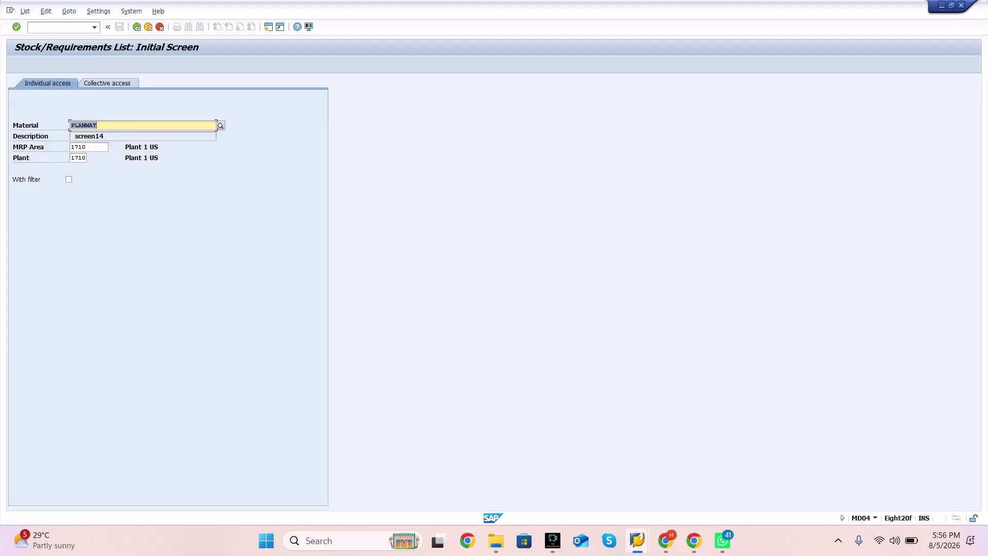
key("Delete")
key("BackSpace")
key("BackSpace")
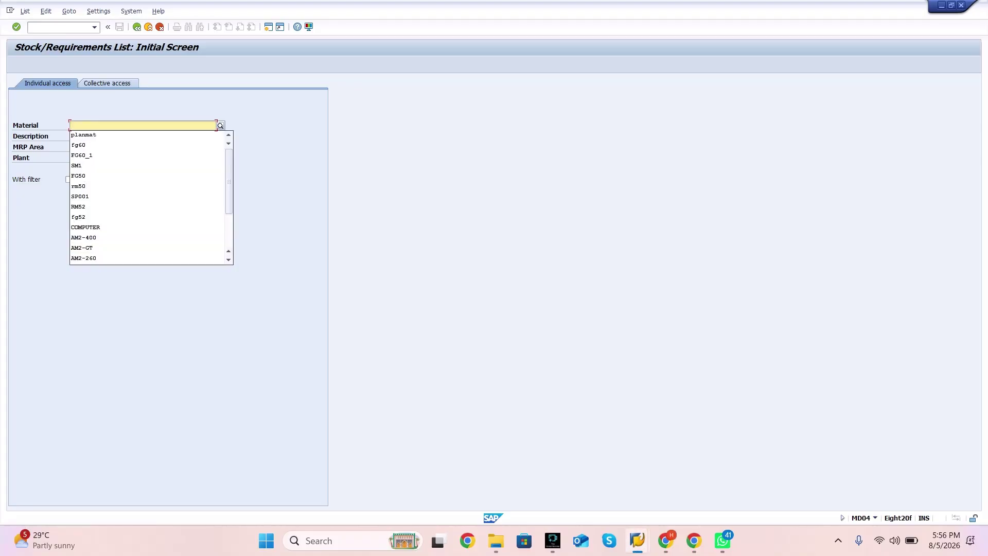
key("Down")
key("Down")
key("Return")
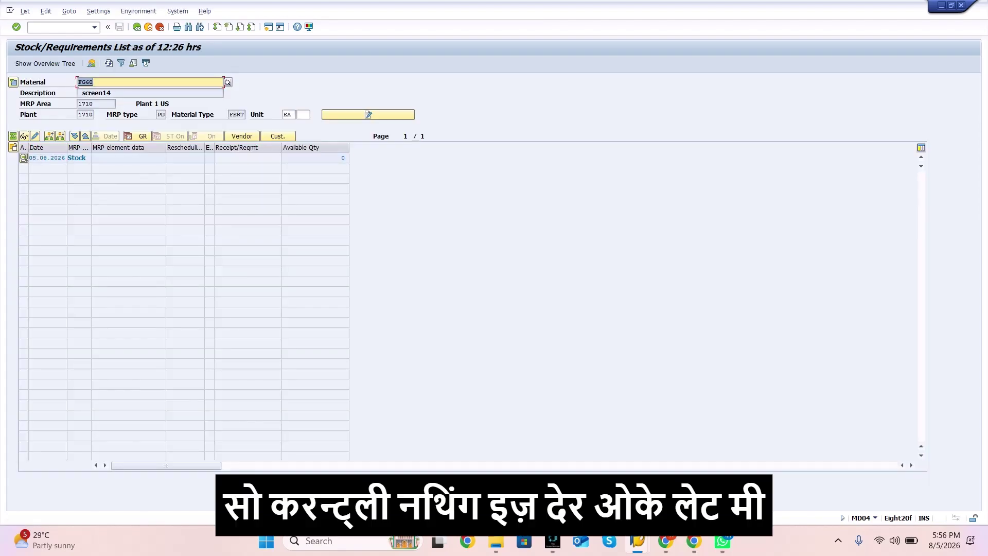
Run VA01 in a new session and start a standard order without entering organizational data
left_click(60, 28)
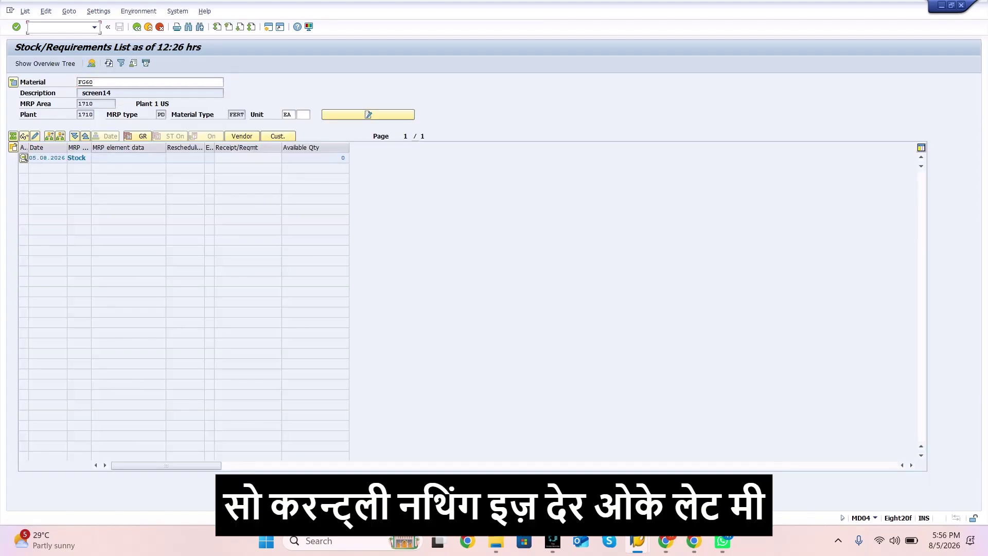
type("/o")
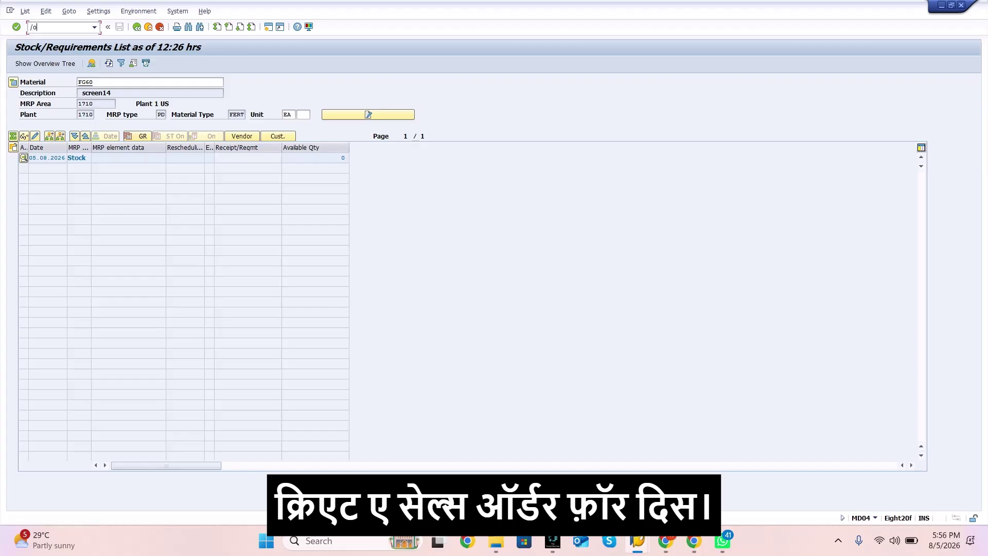
type("va01")
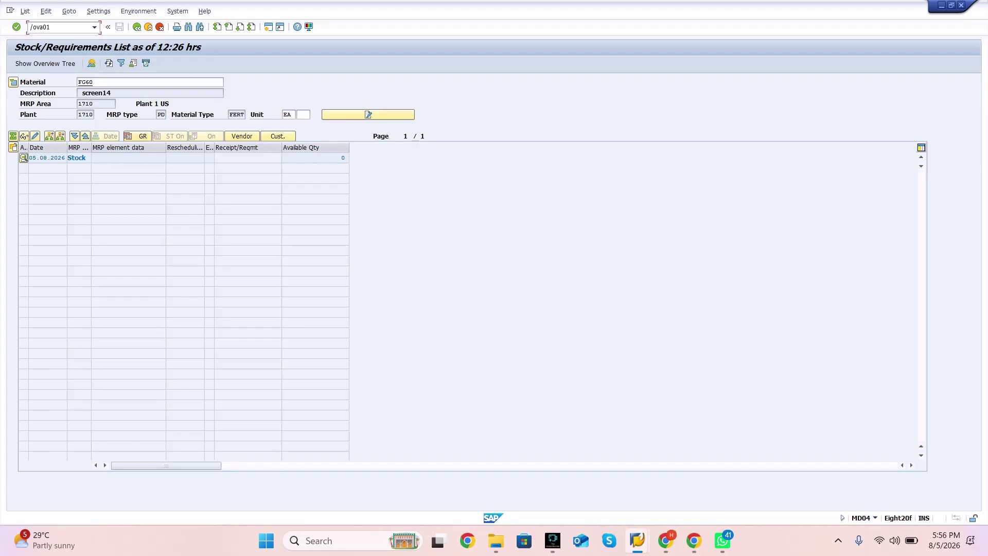
key("Return")
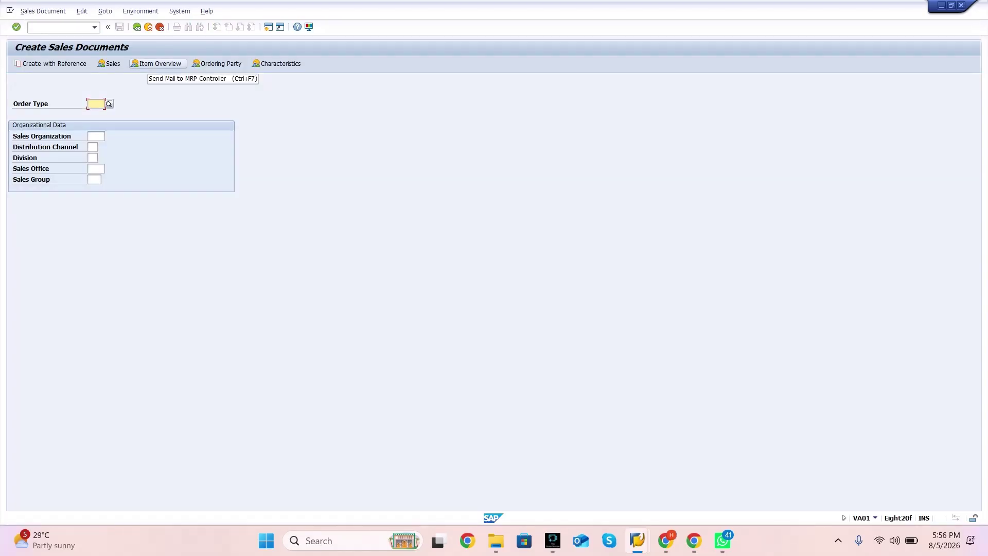
key("Down")
key("Return")
key("Return")
Enter the same customer number as sold-to and ship-to party and set the customer reference to test127
key("Down")
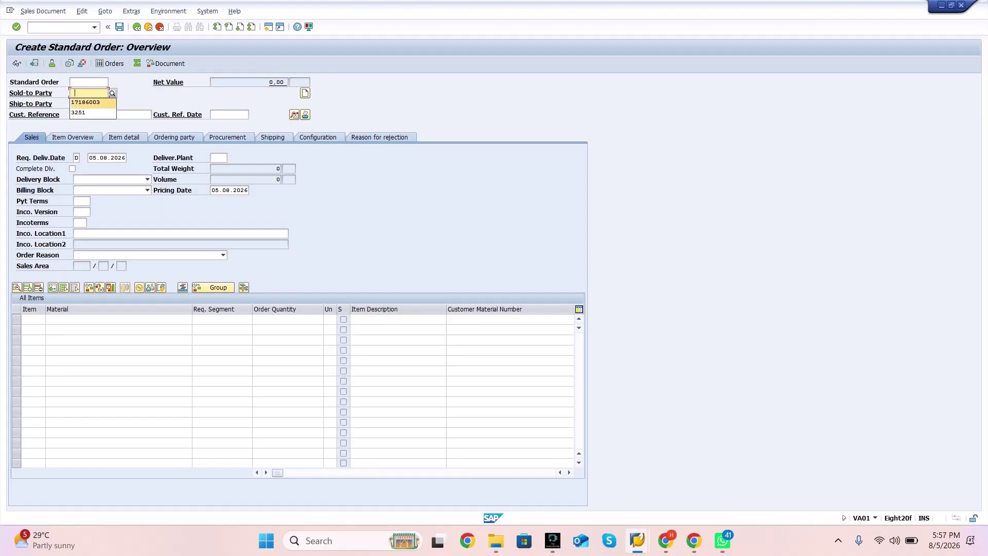
key("Return")
key("Tab")
key("Tab")
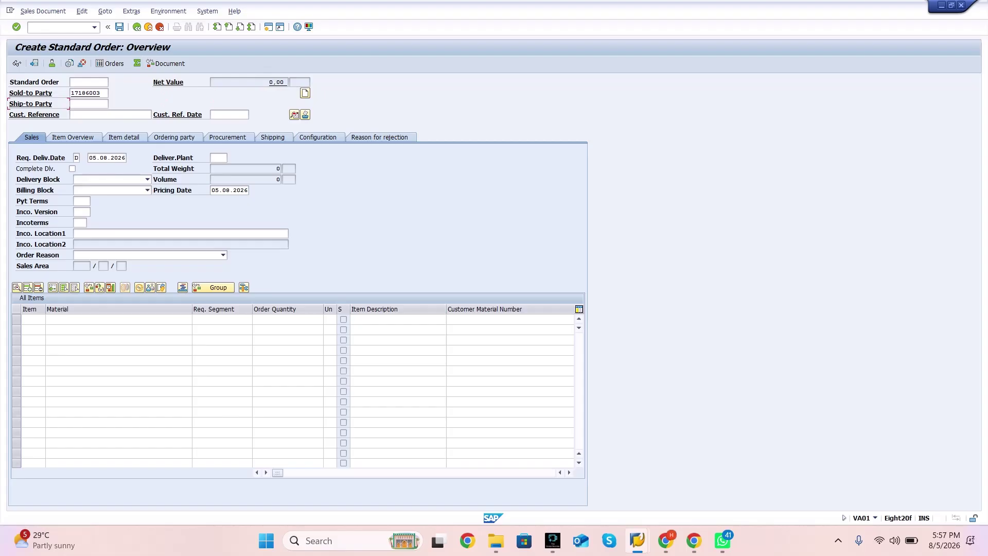
key("Down")
key("Down")
key("Return")
key("Tab")
key("Down")
key("Down")
key("Return")
key("Tab")
Add material FG60 as the first order item with an order quantity of 100
left_click(118, 319)
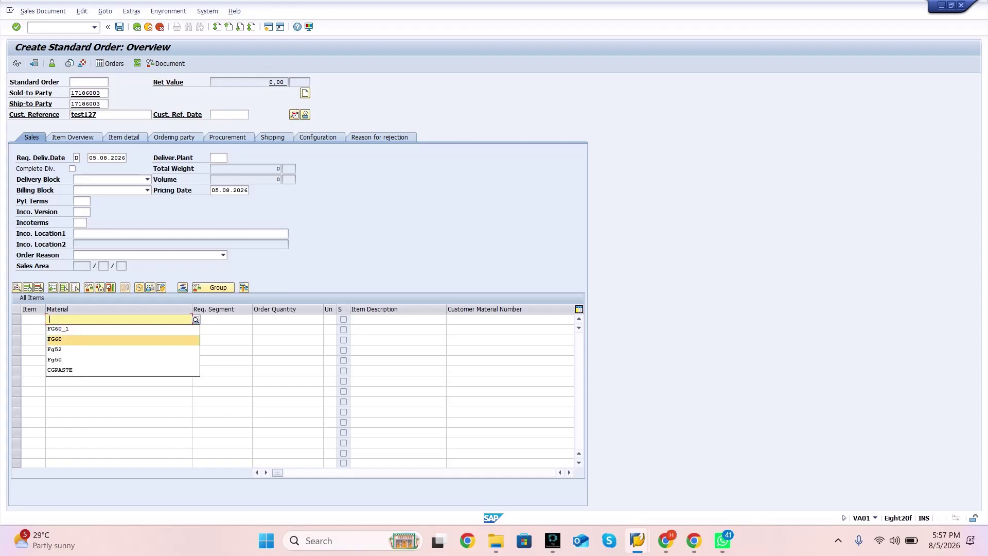
key("Return")
key("Tab")
key("Tab")
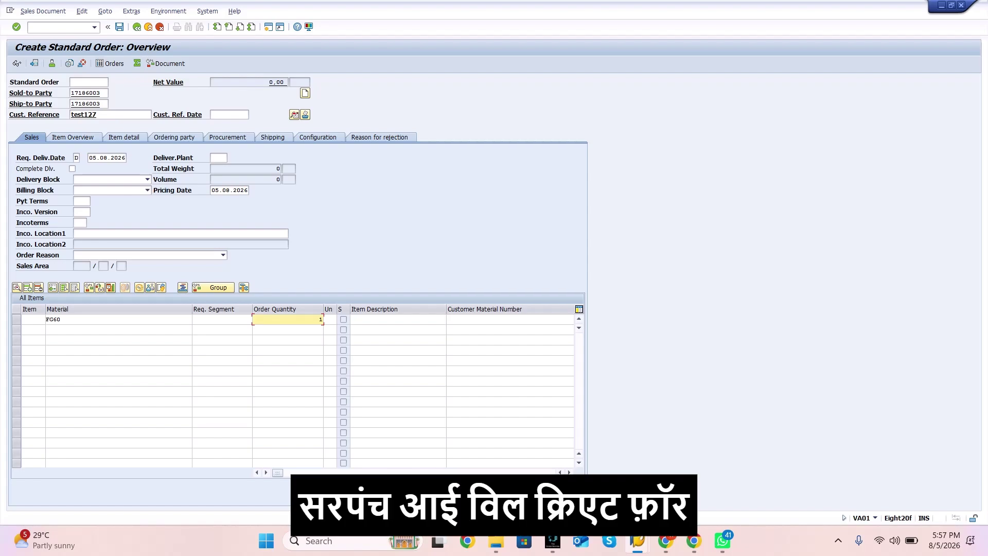
type("00")
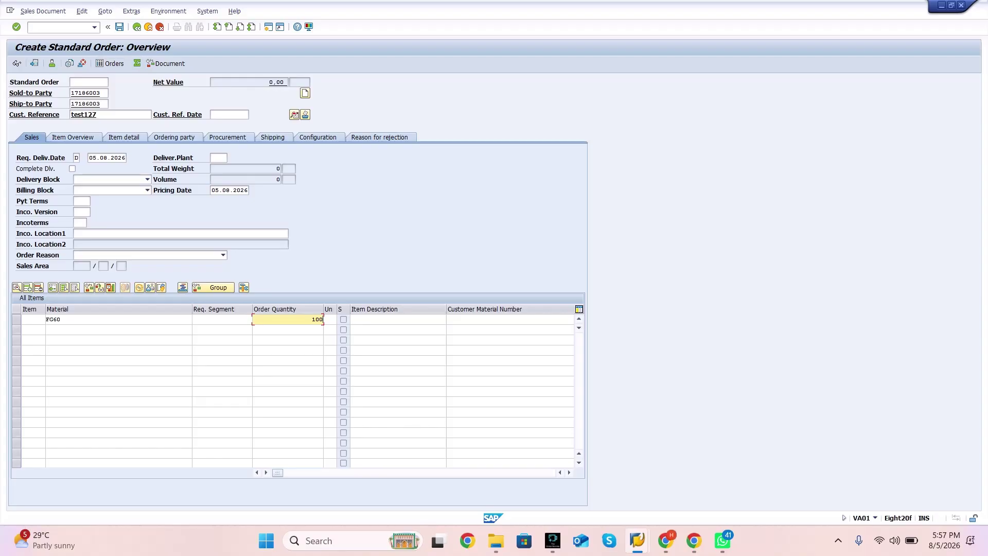
Set the plant of the FG60 item to 1710
key("Tab")
key("Tab")
key("Tab")
key("Tab")
key("Tab")
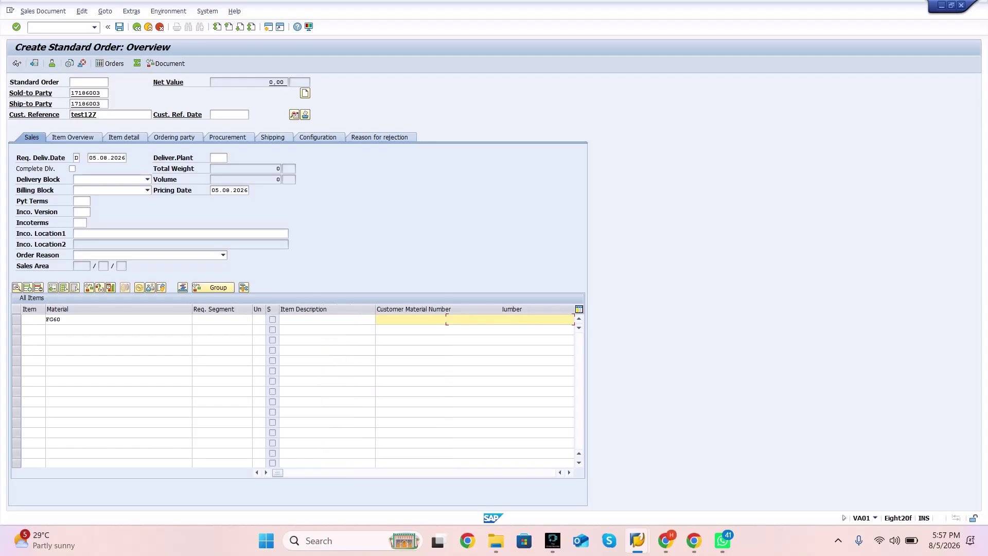
key("Tab")
key("Tab")
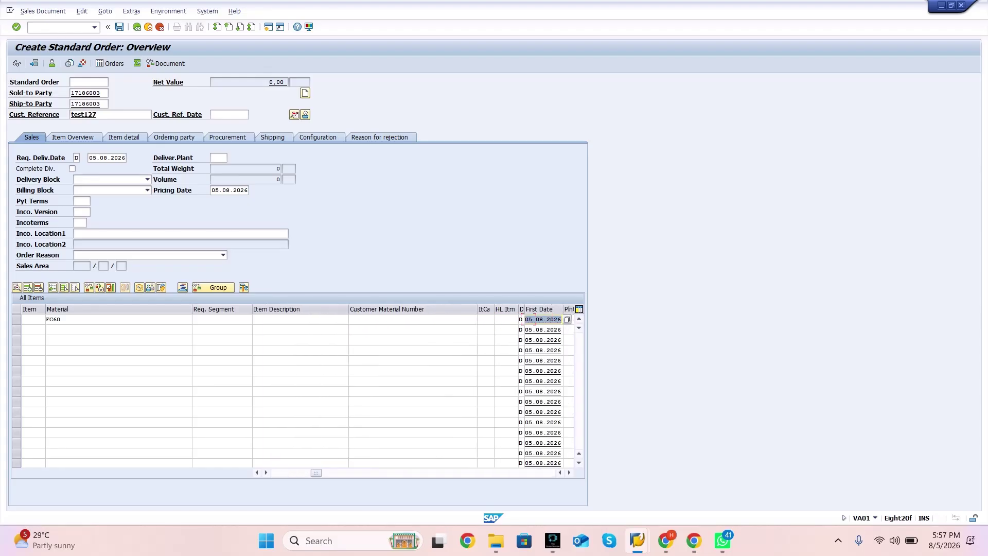
key("Tab")
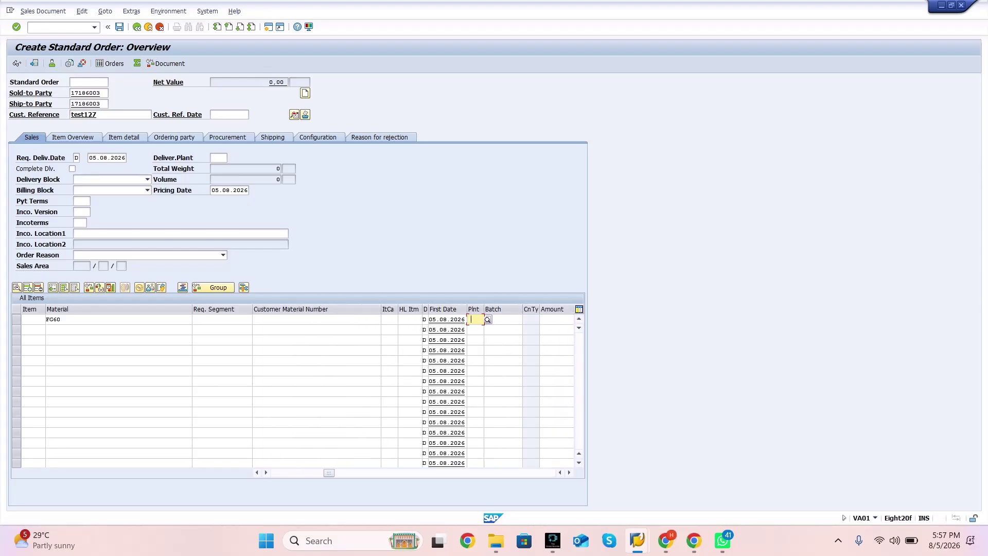
key("space")
key("Down")
key("Return")
key("Tab")
key("Tab")
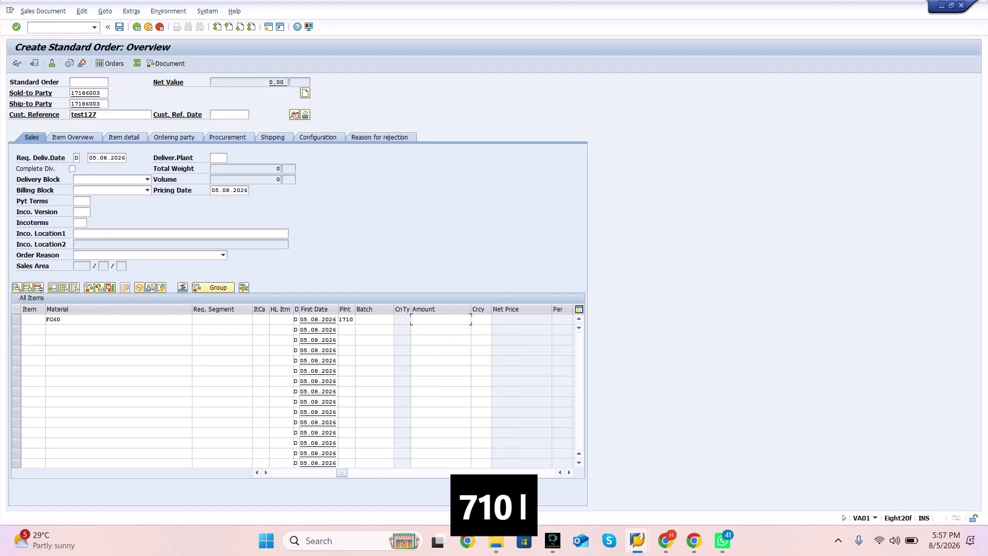
Confirm the order entries and choose sales area 1710 / 10 / 00 for the customer
key("Tab")
key("Tab")
key("Tab")
key("Tab")
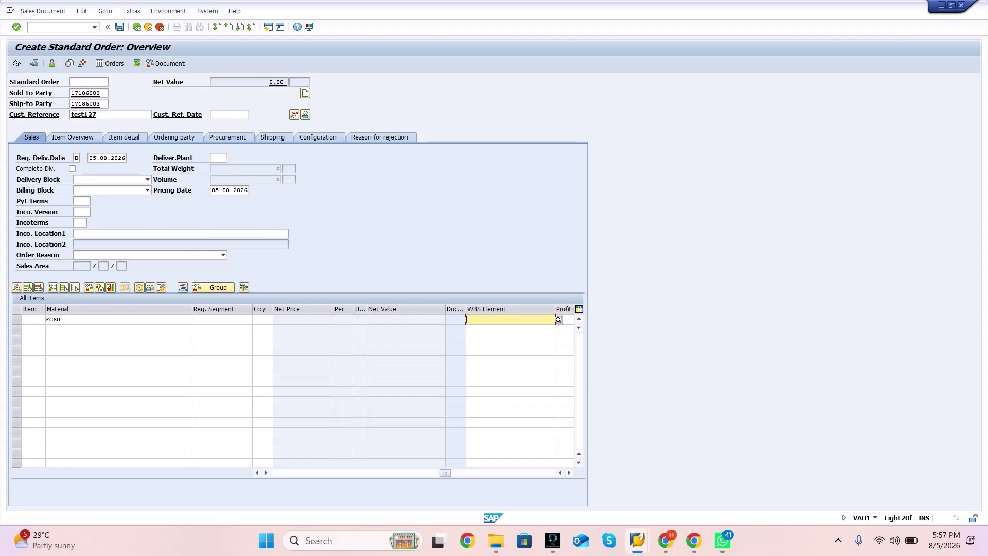
key("Return")
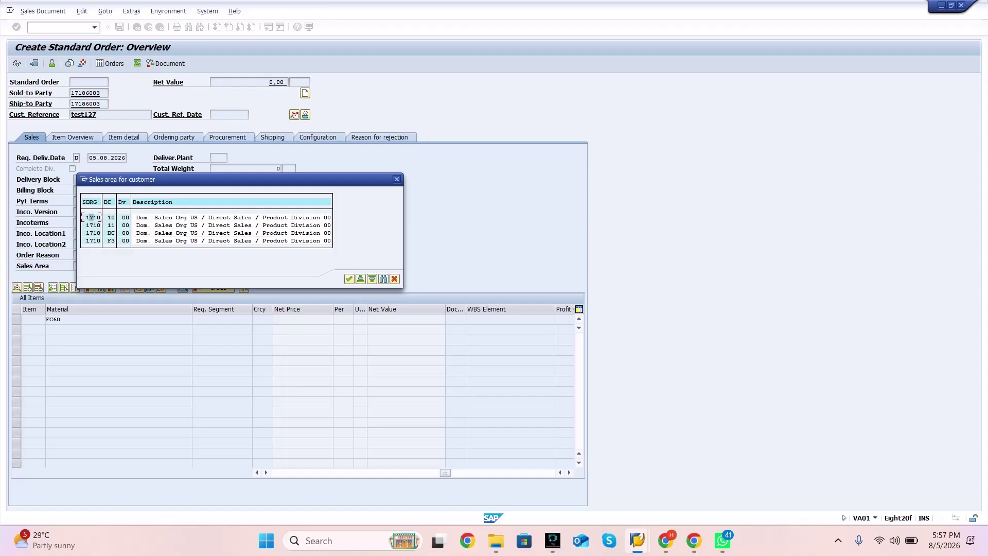
double_click(92, 218)
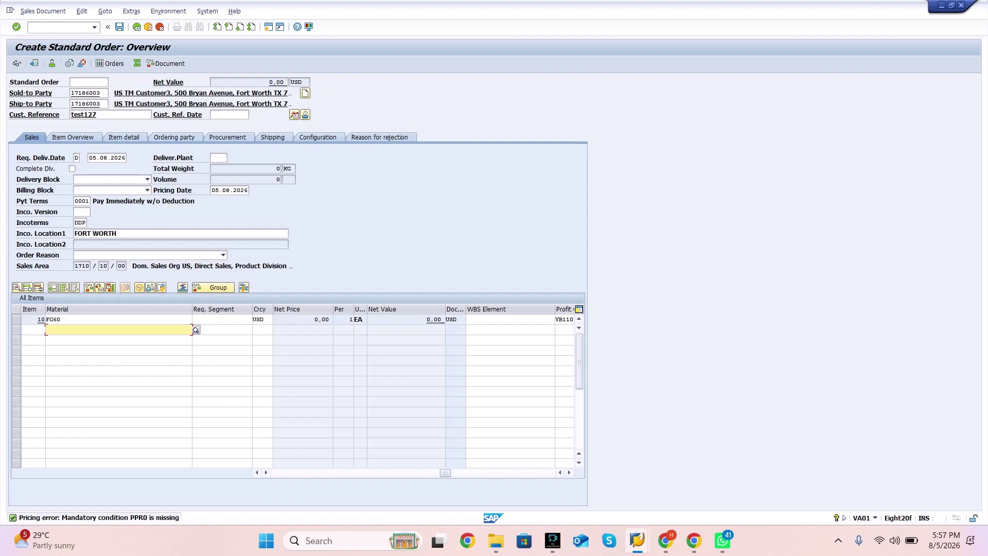
Add pricing condition PPR0 with an amount of 200 to item 10 (FG60)
double_click(40, 319)
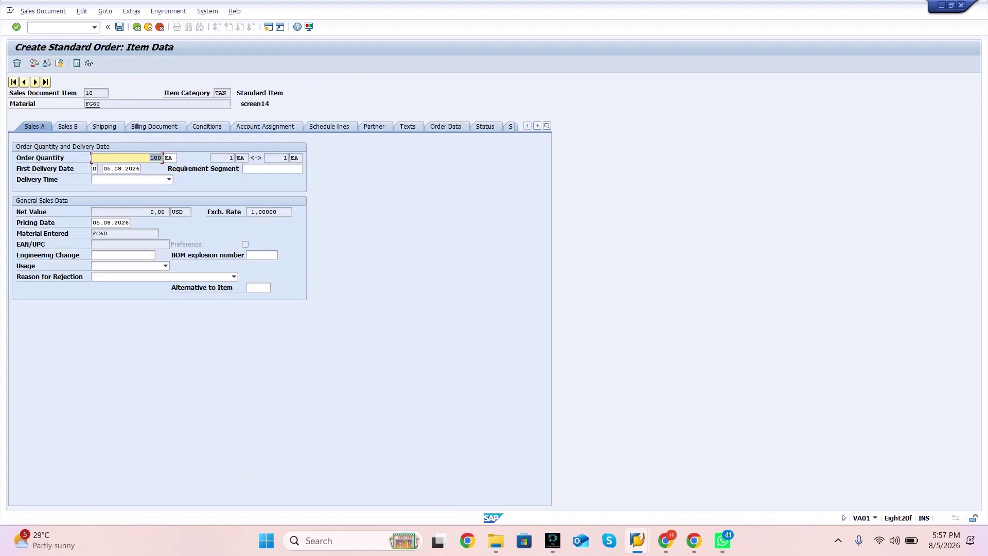
left_click(205, 126)
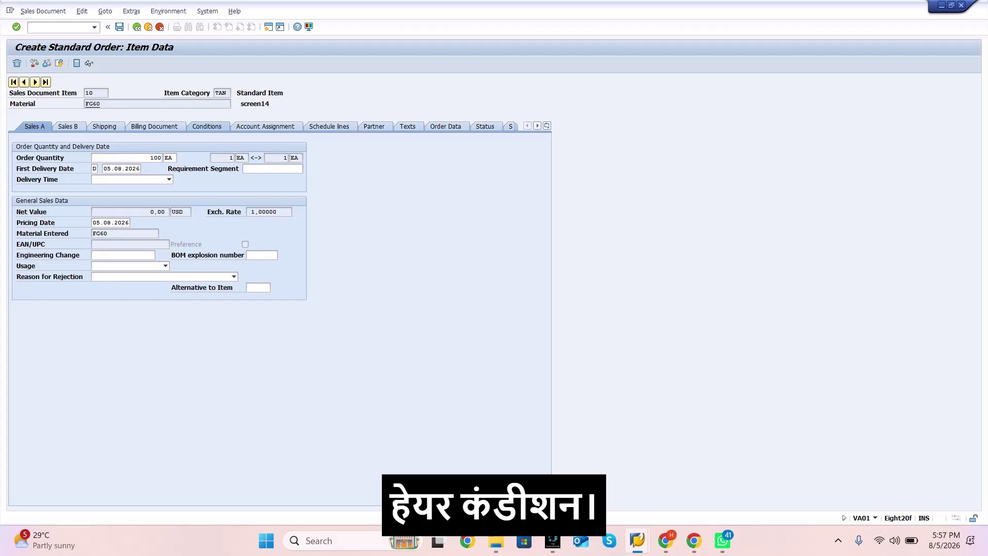
left_click(43, 283)
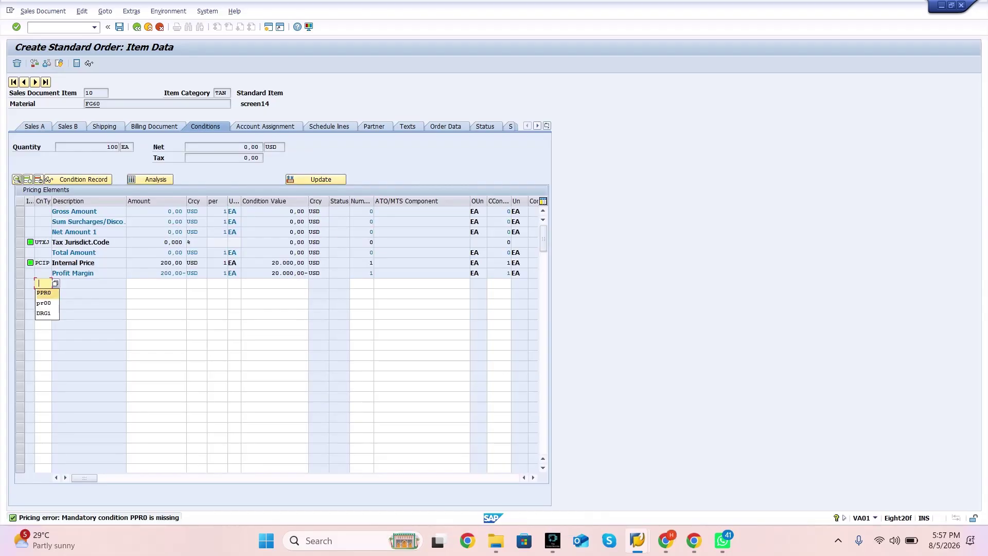
key("Return")
key("Tab")
type("200")
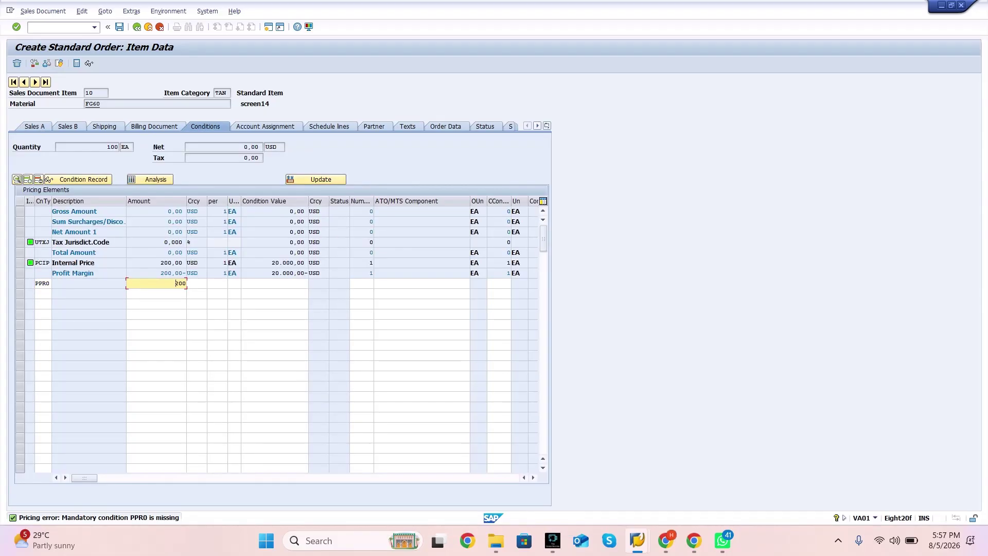
key("Return")
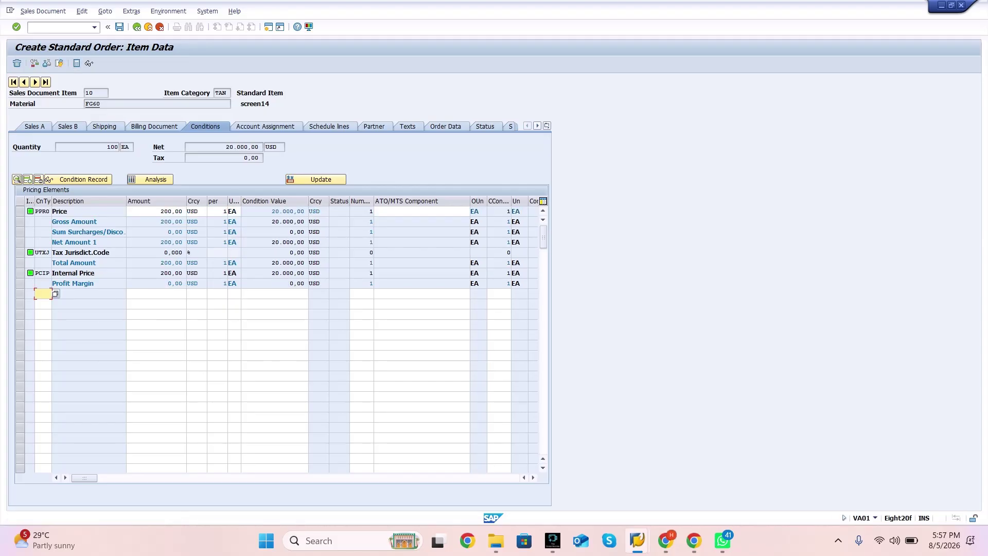
Try to save the order and complete item 10's missing data with net weight 120 KG and gross weight 130 KG
left_click(119, 27)
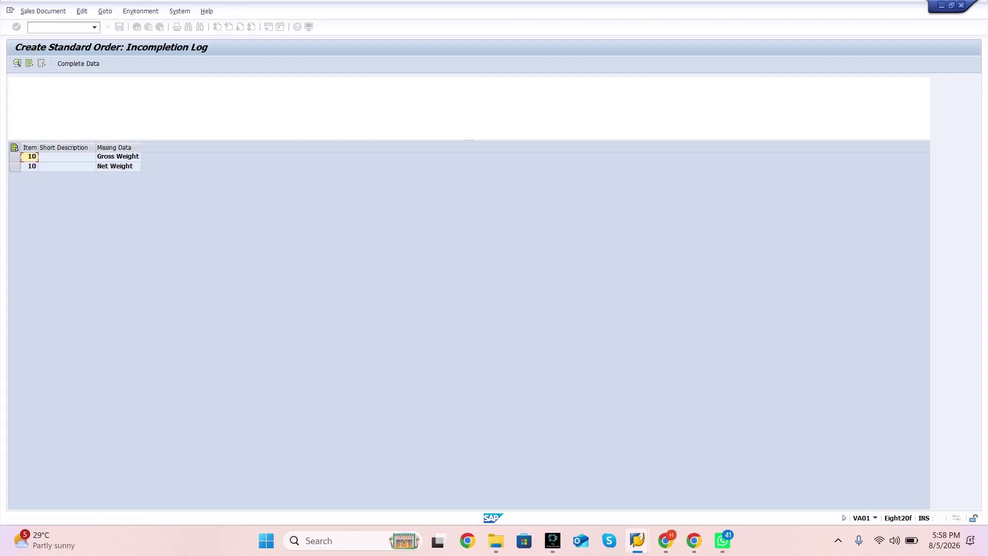
left_click(14, 147)
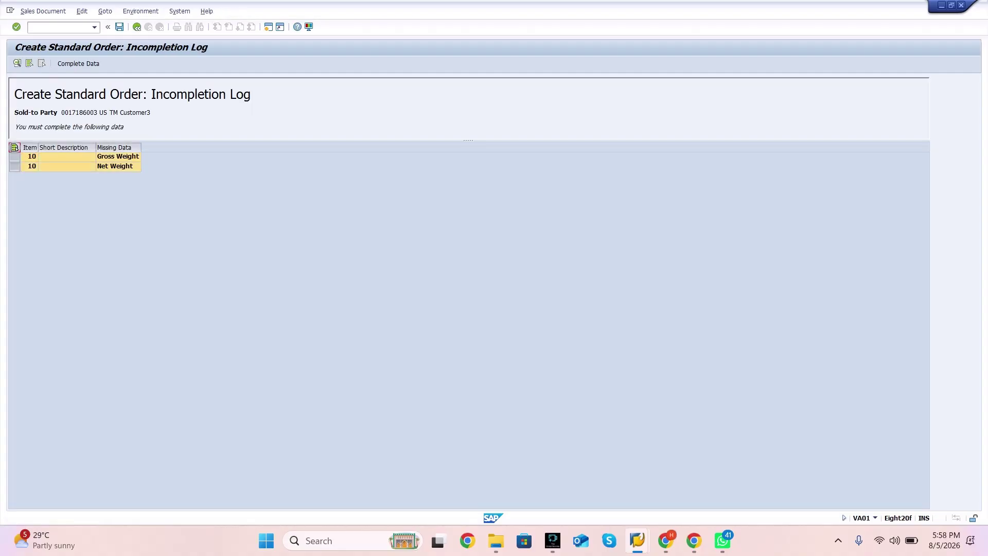
left_click(78, 63)
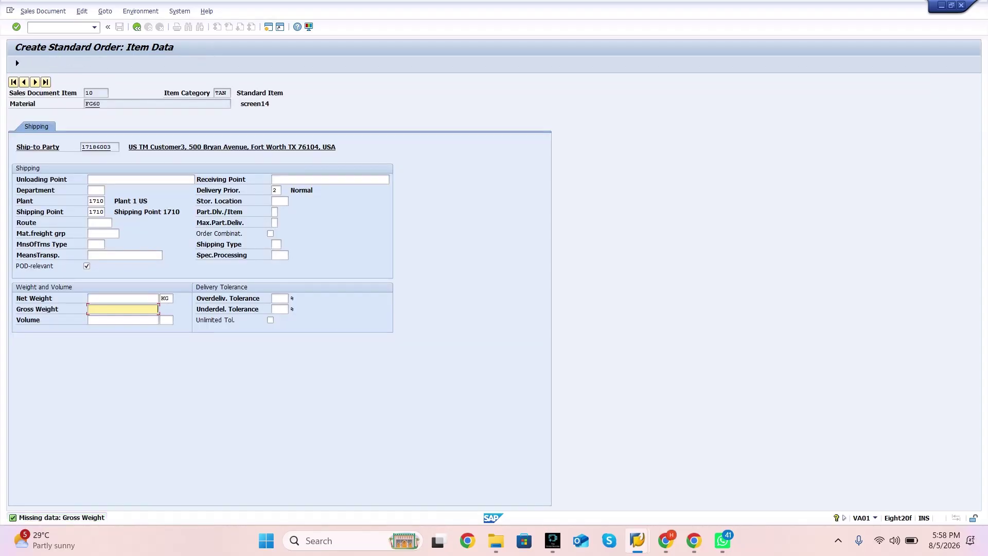
left_click(123, 298)
type("120")
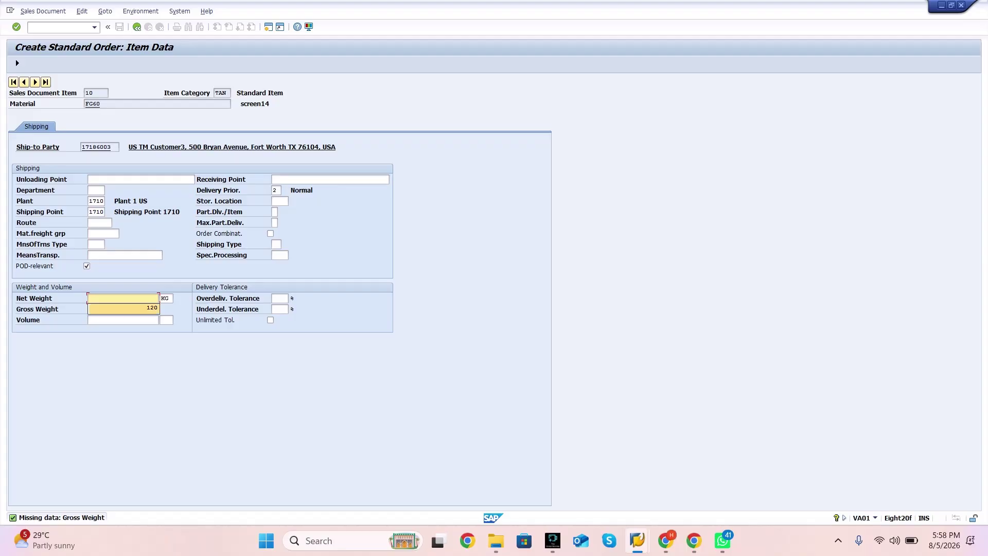
key("Tab")
key("Tab")
type("130")
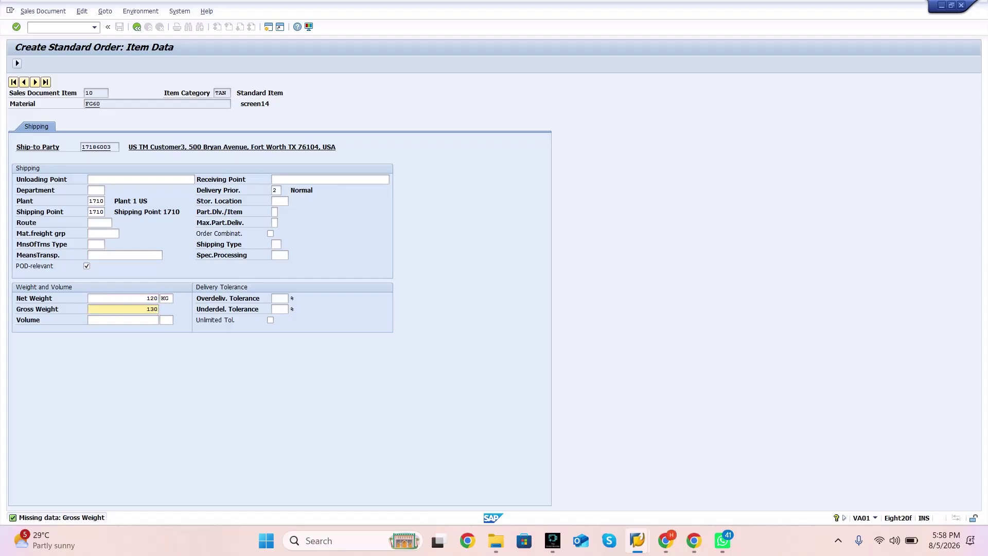
key("Return")
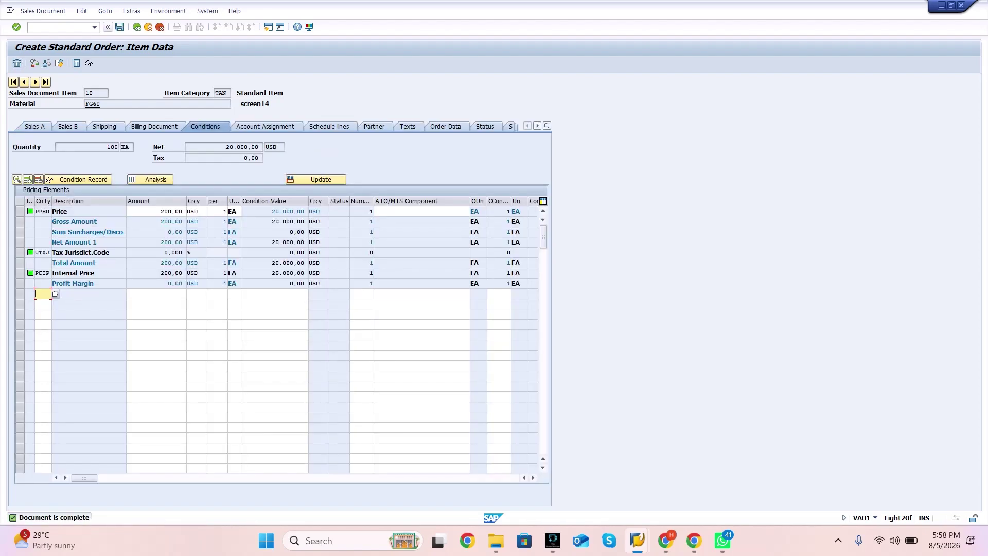
Save the standard order for FG60 and open it in display mode, dismissing the express information message
left_click(119, 26)
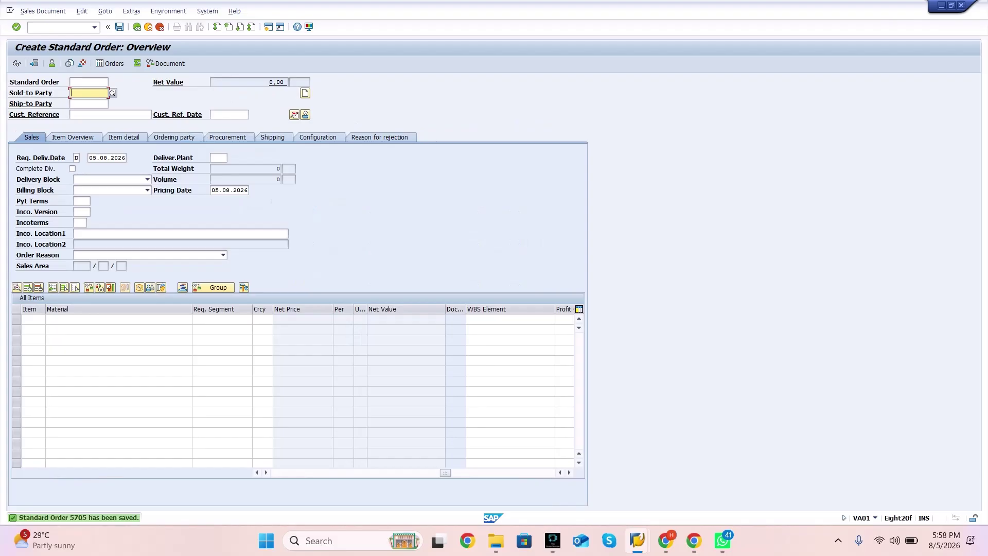
left_click(222, 412)
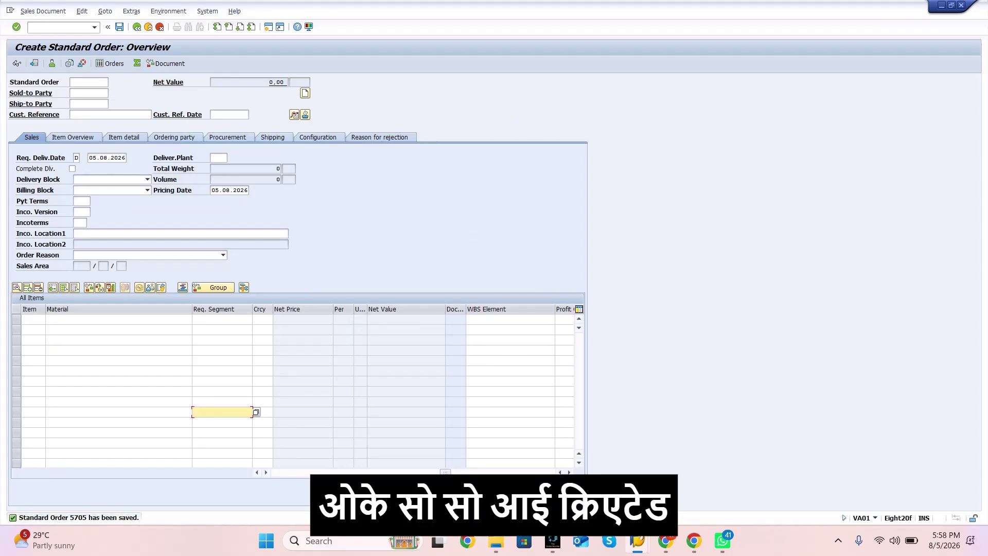
left_click(43, 11)
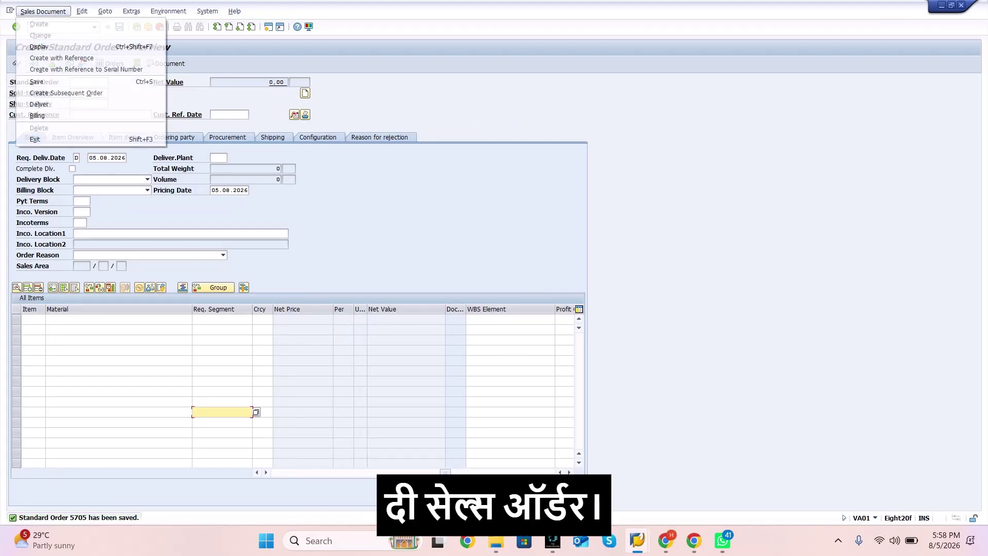
left_click(40, 46)
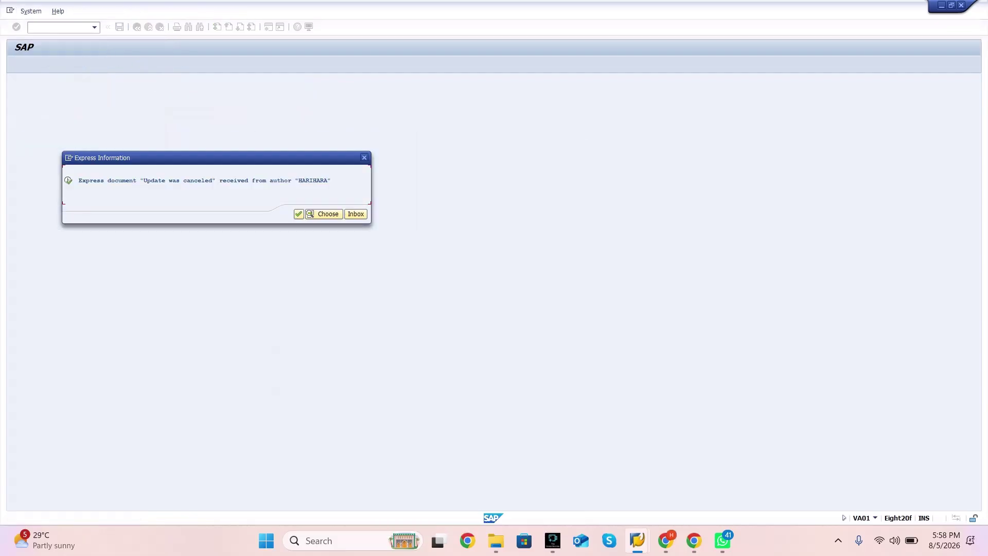
left_click(364, 157)
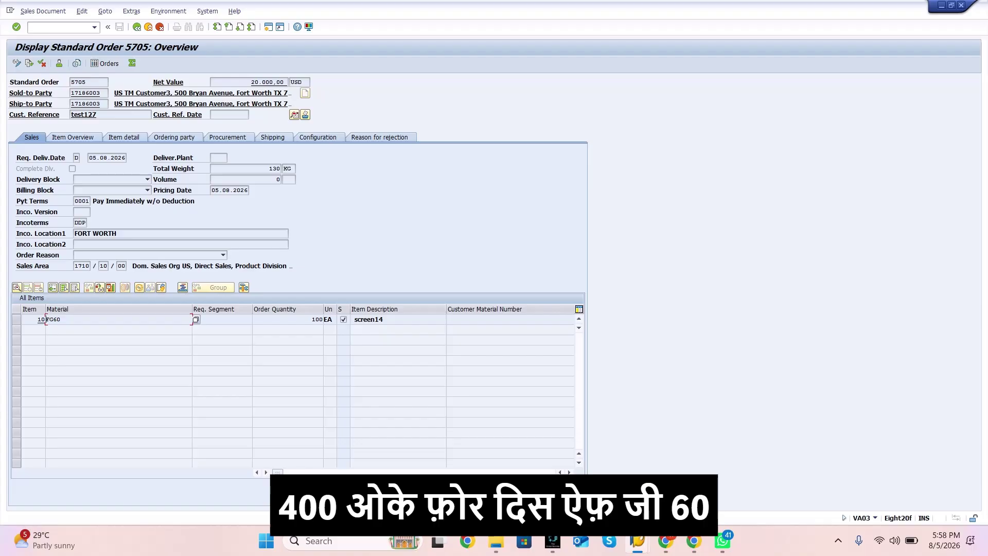
Check the order quantity, material and requested delivery date of the saved sales order
left_click(313, 319)
left_click(61, 319)
left_click(97, 157)
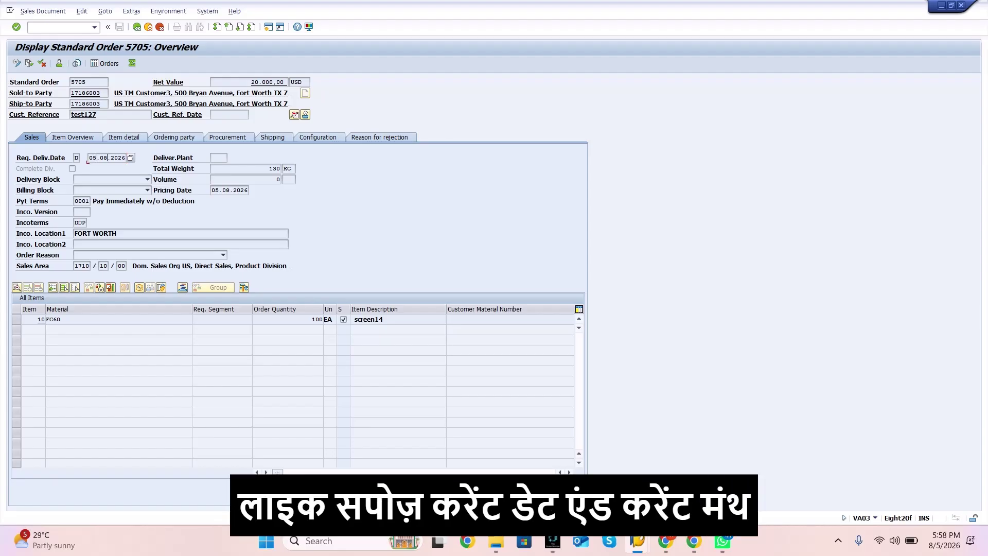
Switch to FG60's stock/requirements list, refresh it and check the customer order's required quantity
key("alt+Tab")
key("alt+Tab")
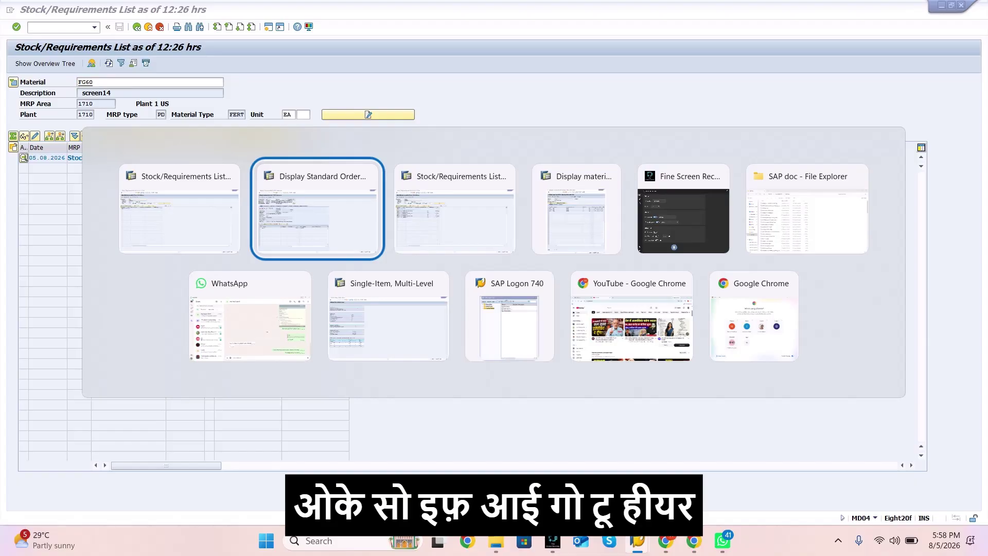
key("alt+Tab")
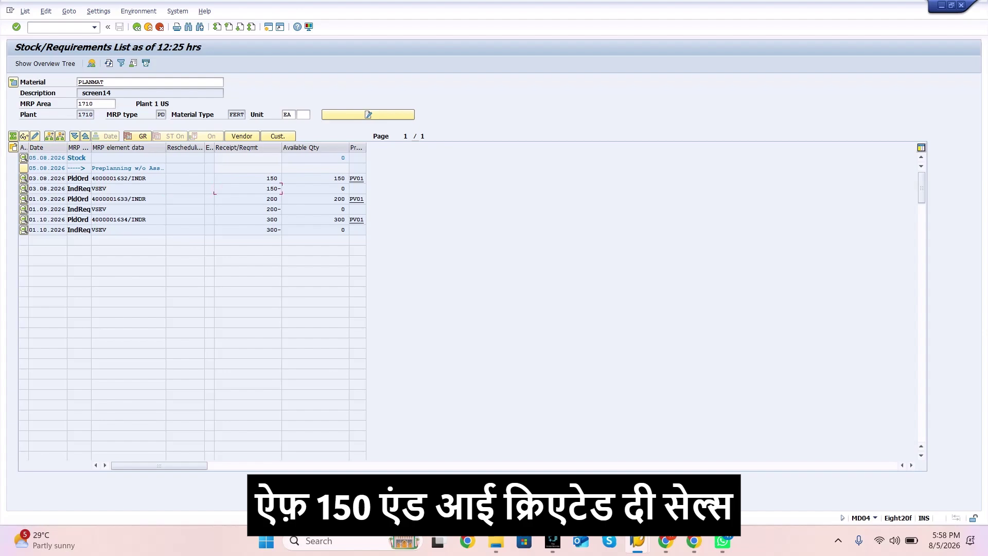
key("alt+Tab")
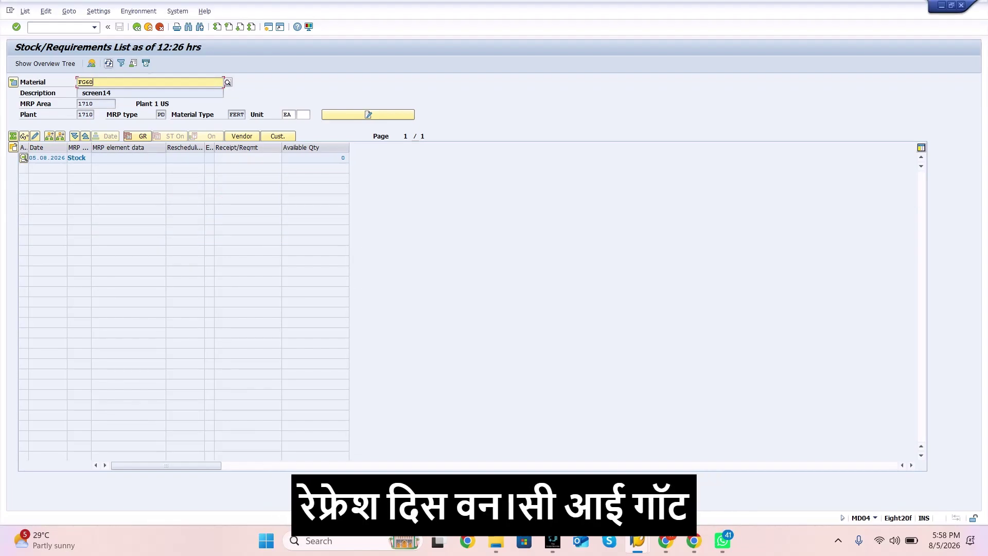
left_click(109, 64)
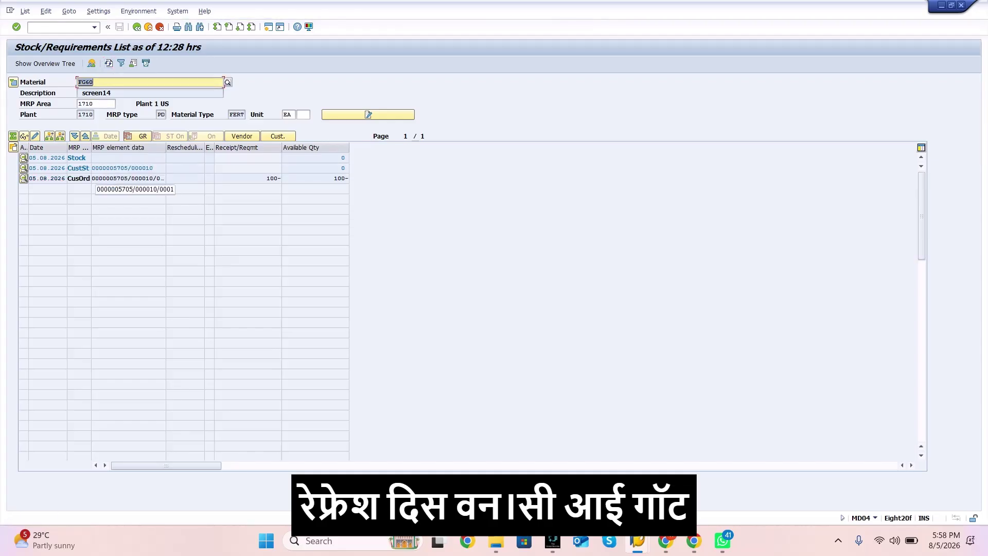
left_click(267, 178)
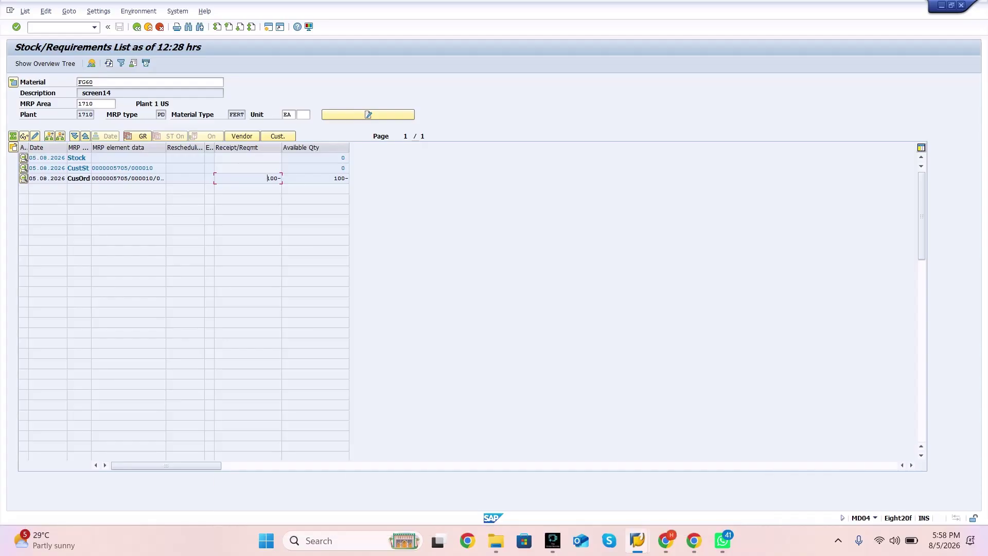
Compare PLANMAT's independent requirement dated 03.08.2026 with the customer order requirement of FG60
key("alt+Tab")
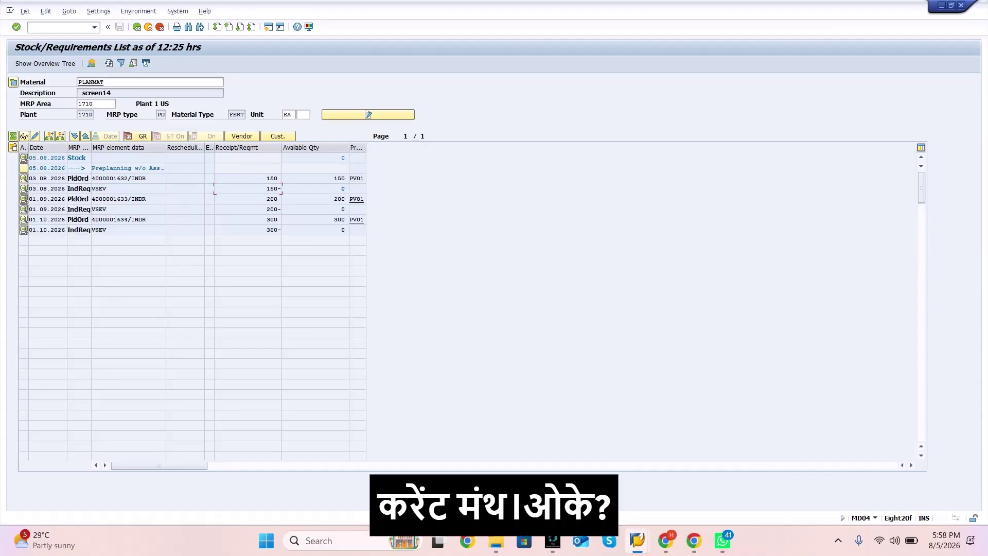
key("alt+Tab")
key("alt+Tab")
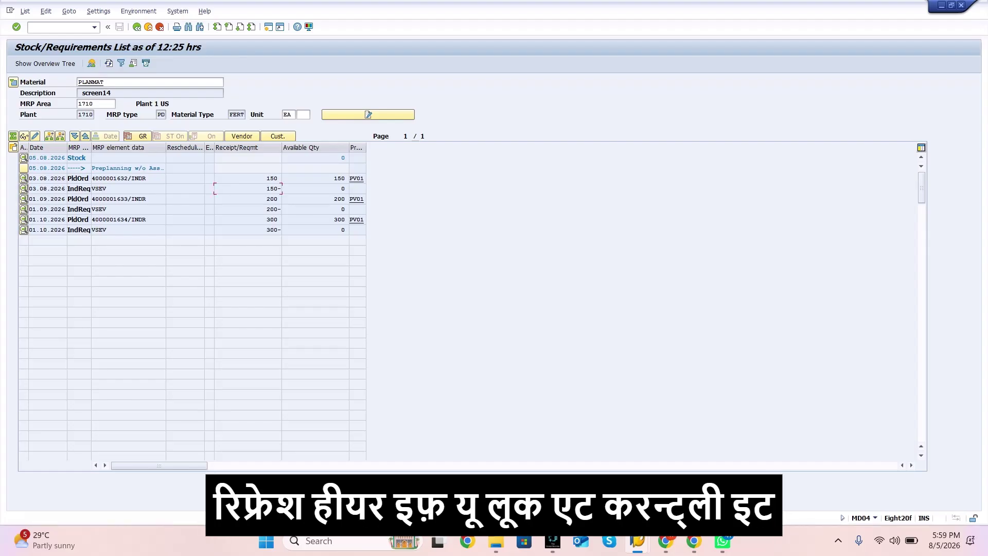
double_click(268, 188)
key("alt+Tab")
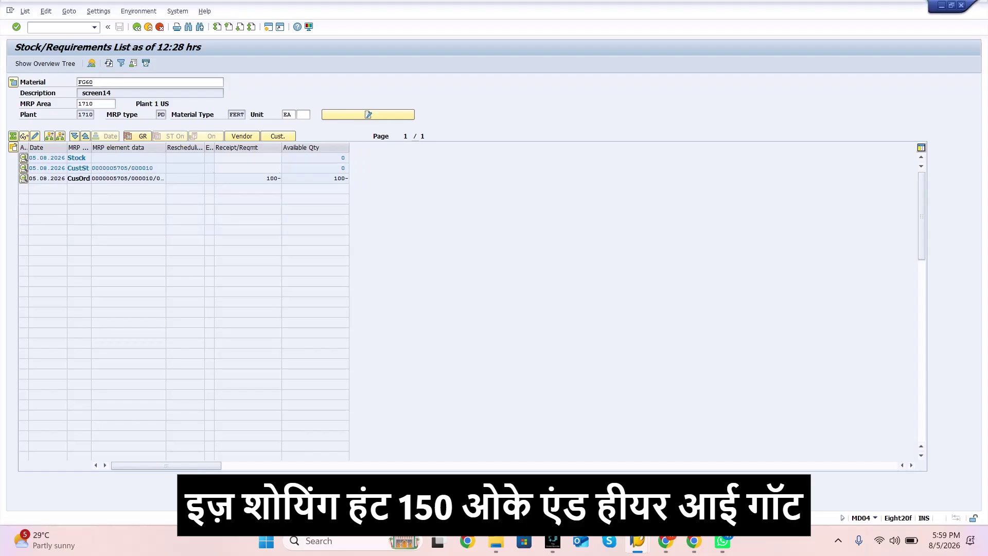
key("alt+Tab")
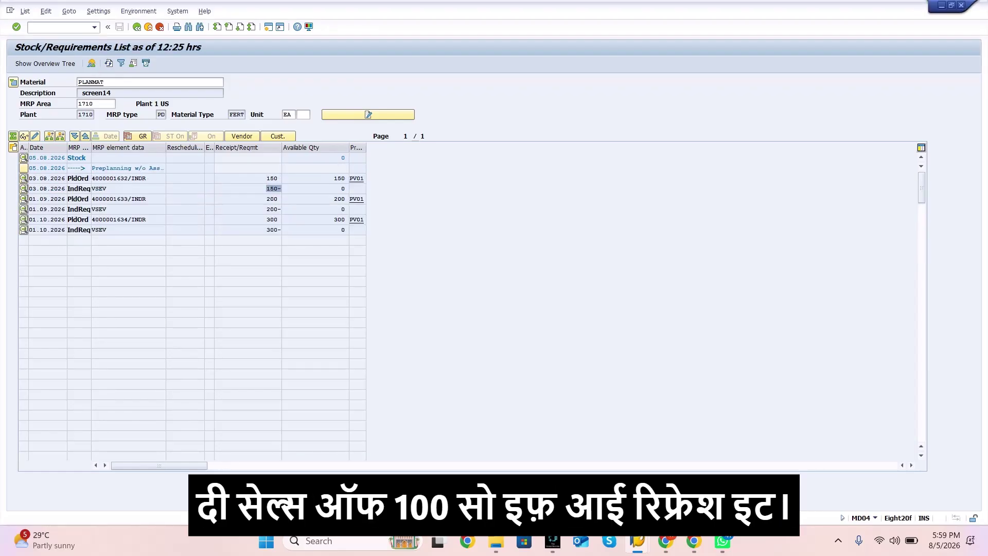
Refresh PLANMAT's stock/requirements list and check its August independent requirement against FG60's customer order
left_click(108, 62)
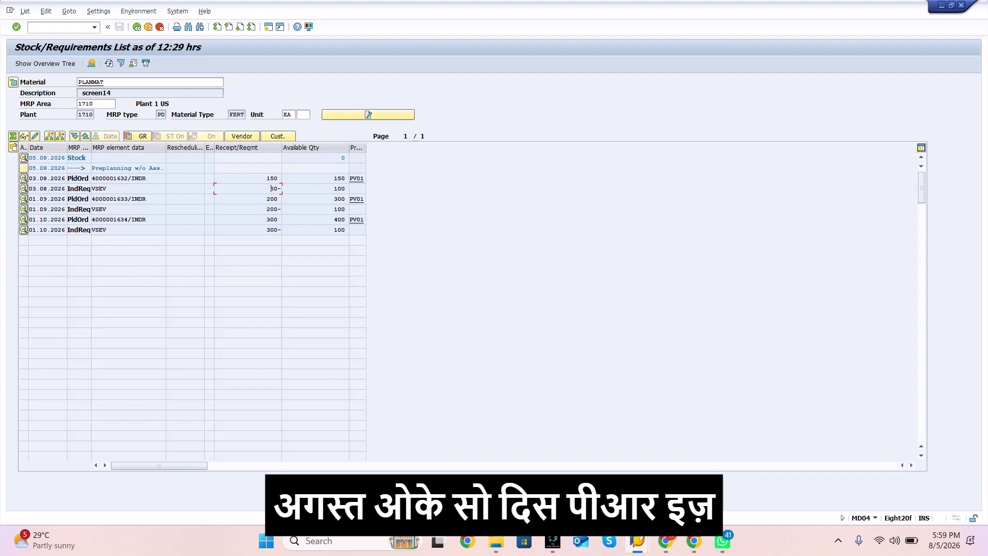
left_click_drag(269, 188, 281, 188)
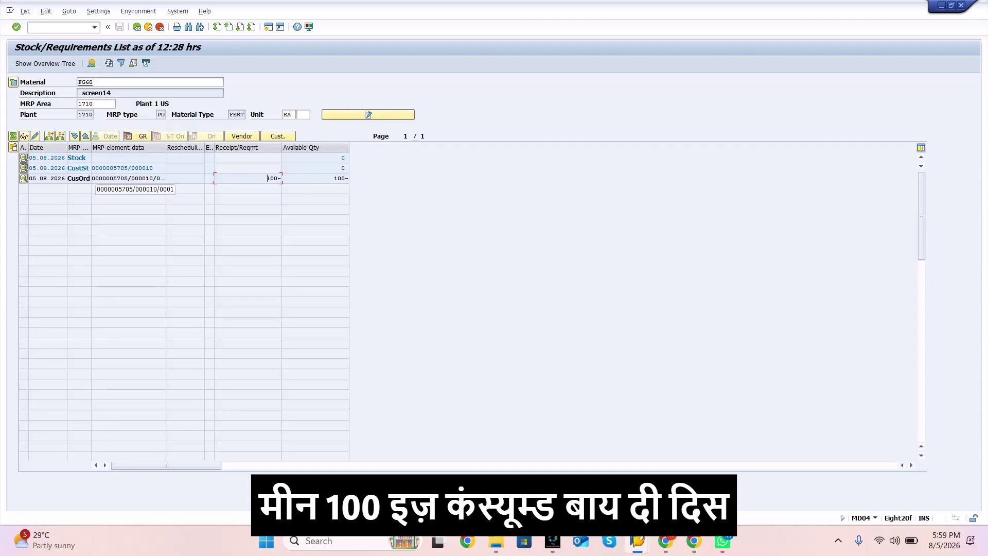
left_click(183, 179)
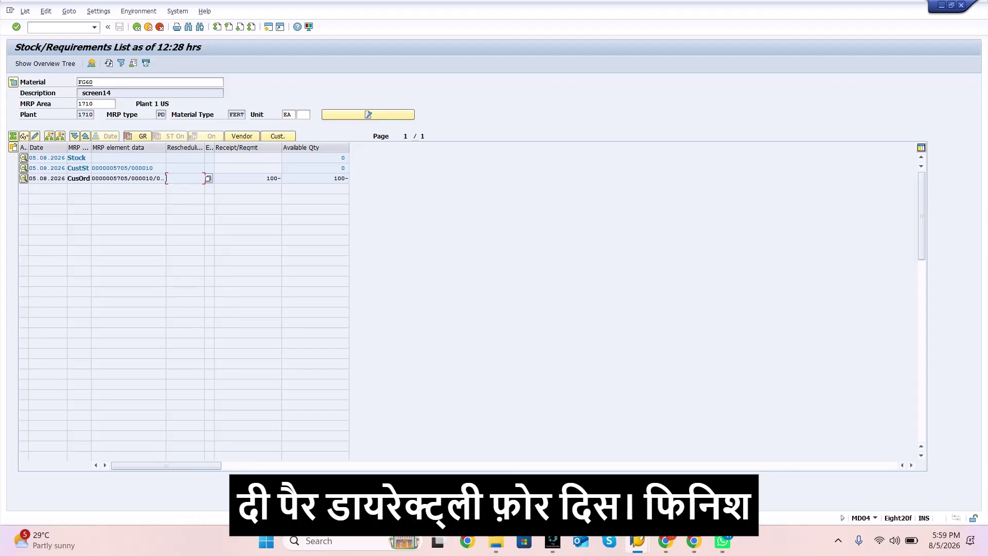
left_click(95, 82)
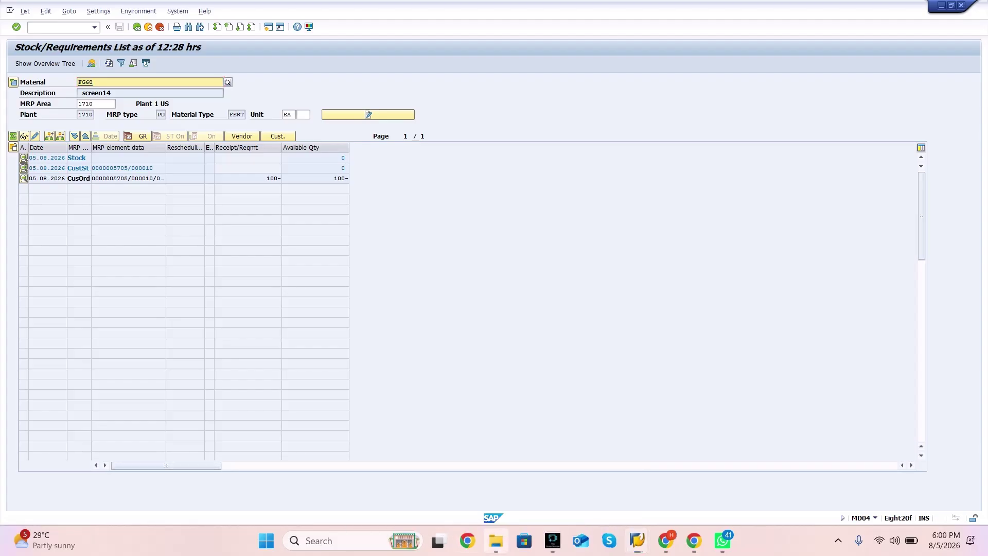
left_click(496, 541)
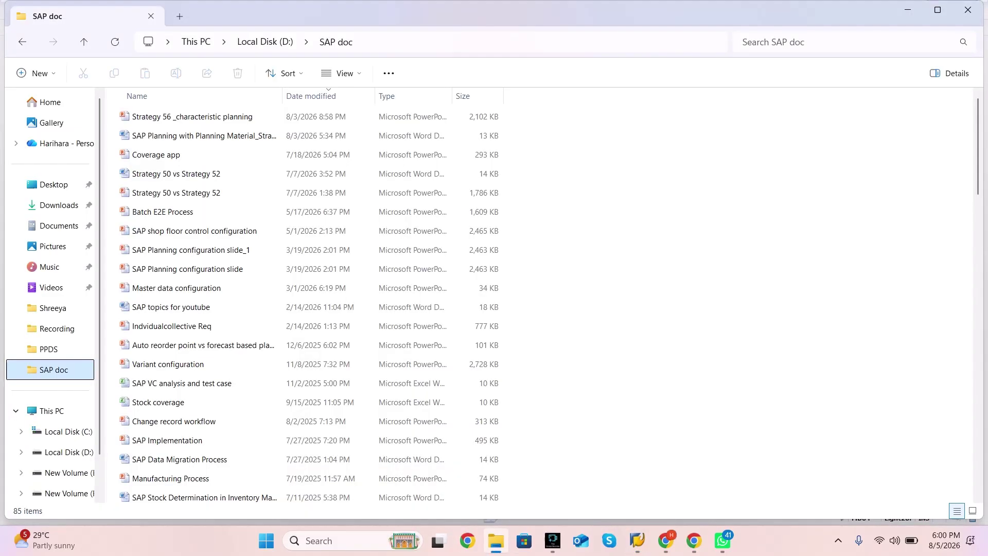
left_click(495, 540)
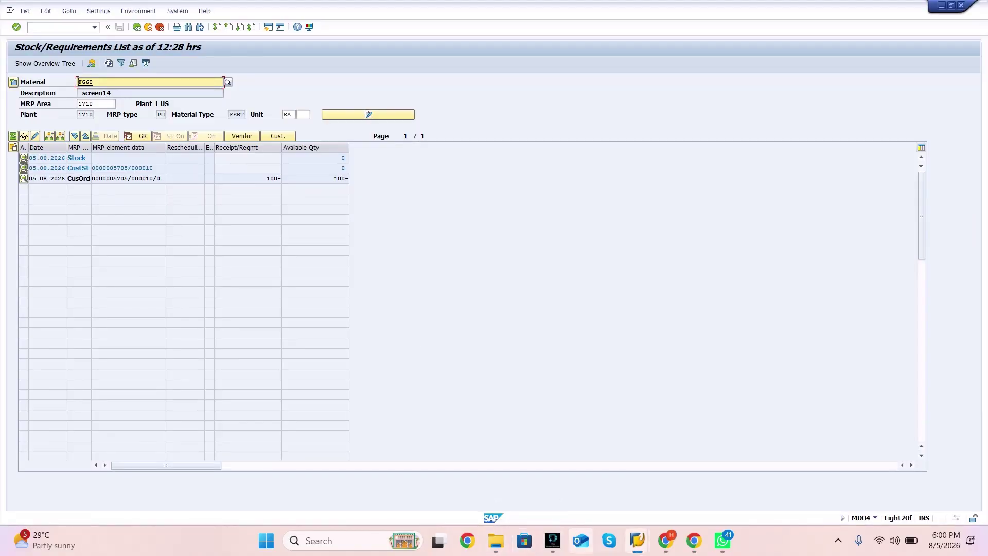
Start transaction MD02 in the material BOM session and enter FG60 as the material for multi-level planning
mouse_move(637, 540)
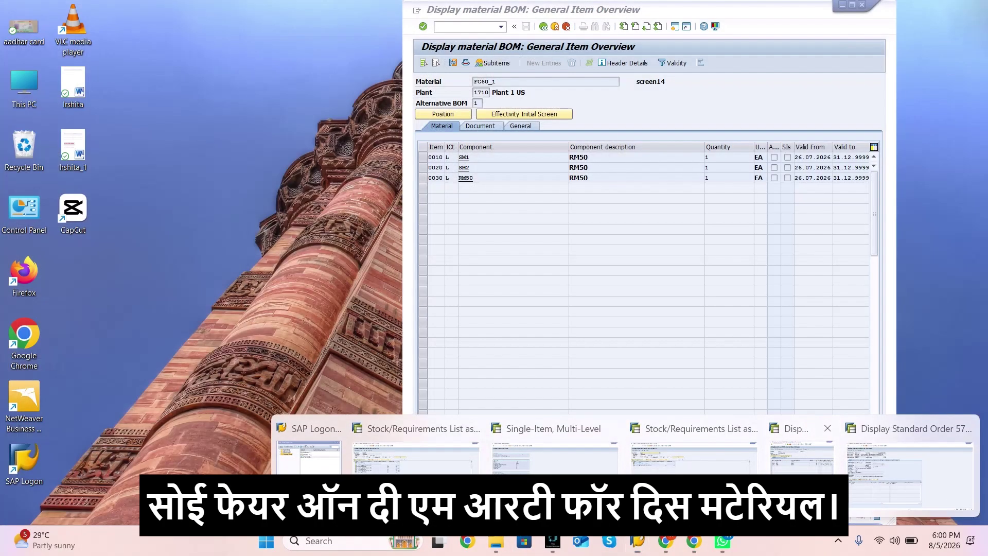
left_click(802, 455)
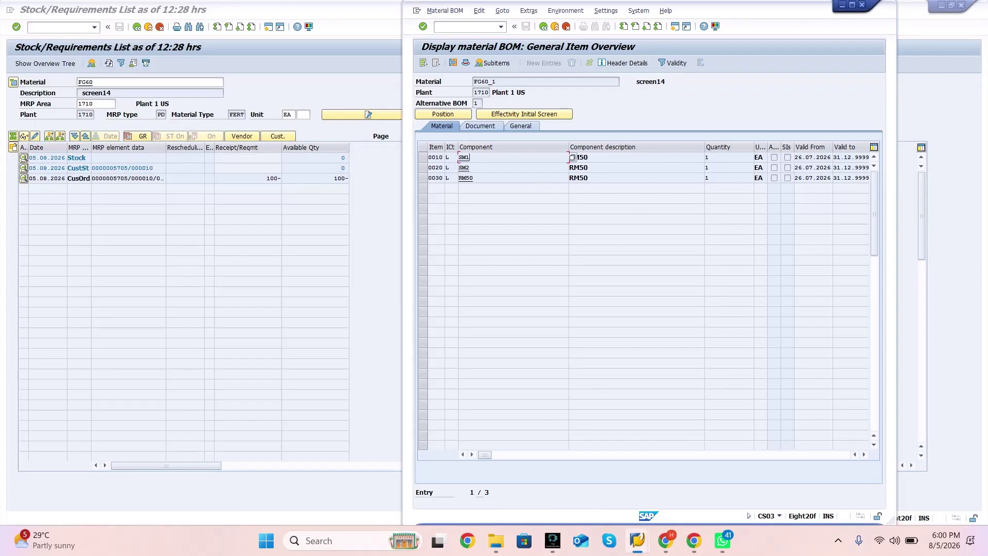
type("/nmd02")
key("Return")
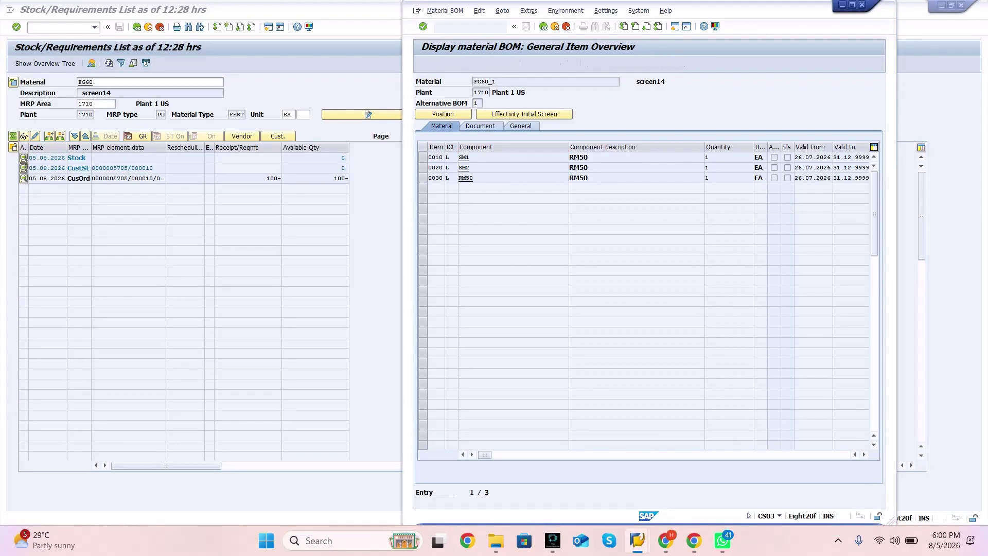
type("FG60")
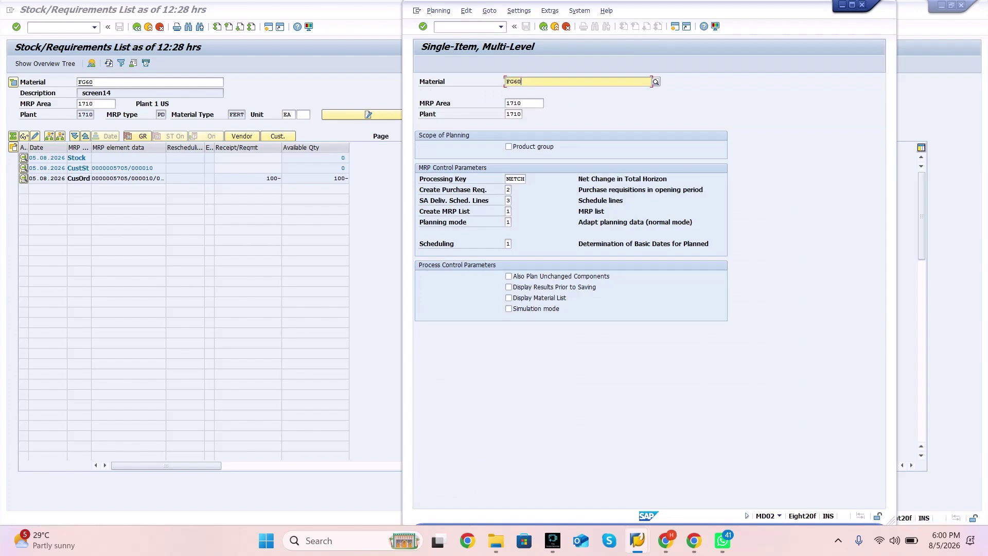
Set Create Purchase Req. to 3 and run the single-item, multi-level MRP for FG60 in plant 1710
key("Tab")
key("Tab")
key("Tab")
key("Tab")
key("Tab")
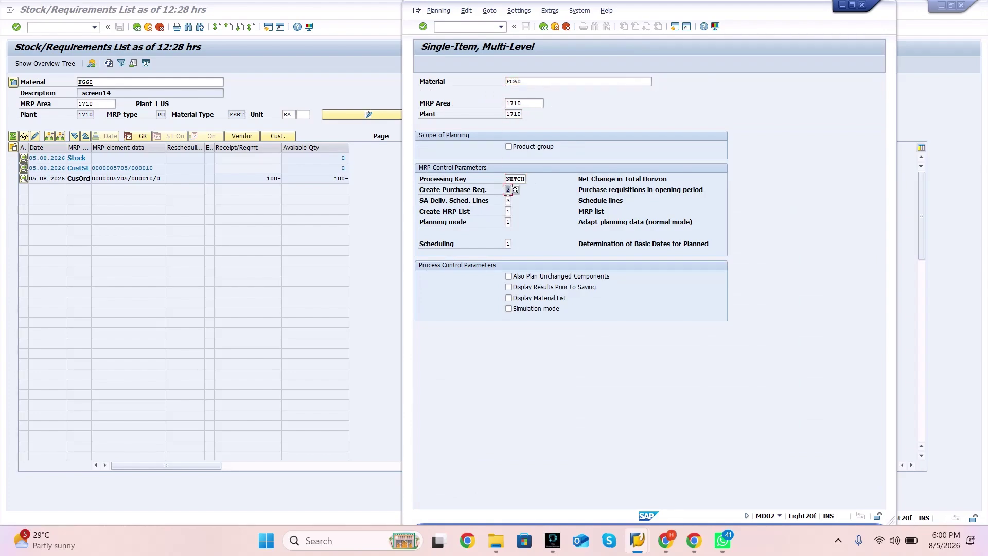
type("3")
key("Return")
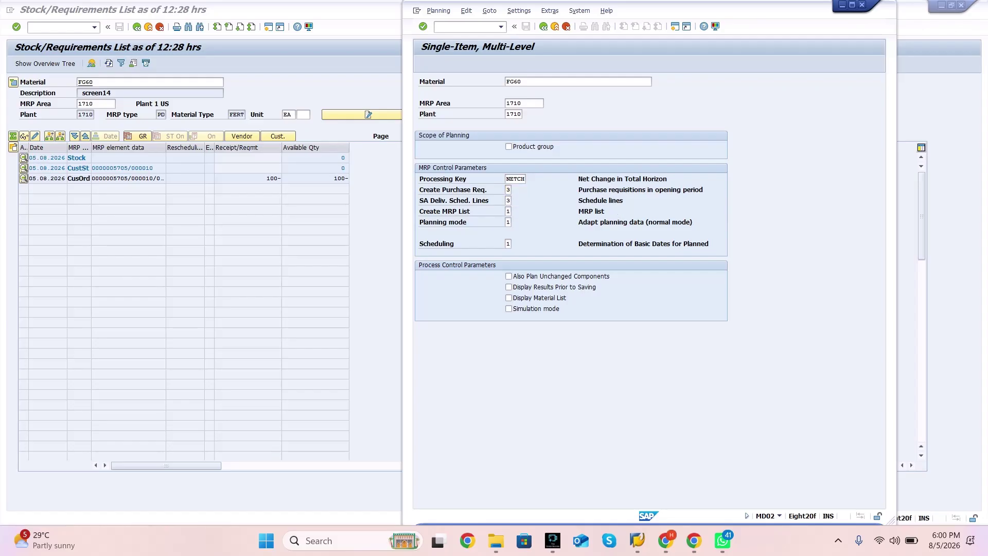
key("Return")
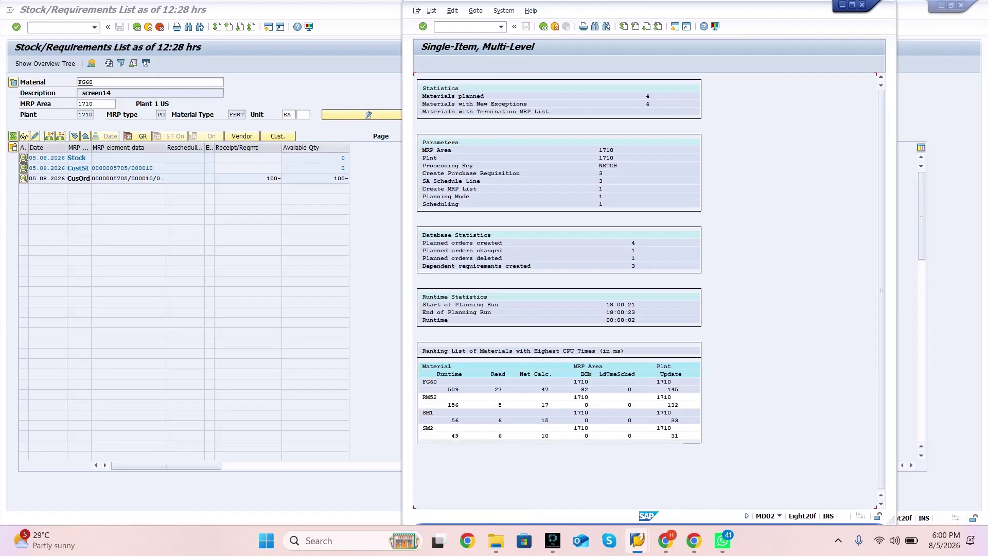
Refresh FG60's stock/requirements list and examine the additional data of its make-to-order planned order
key("alt+Tab")
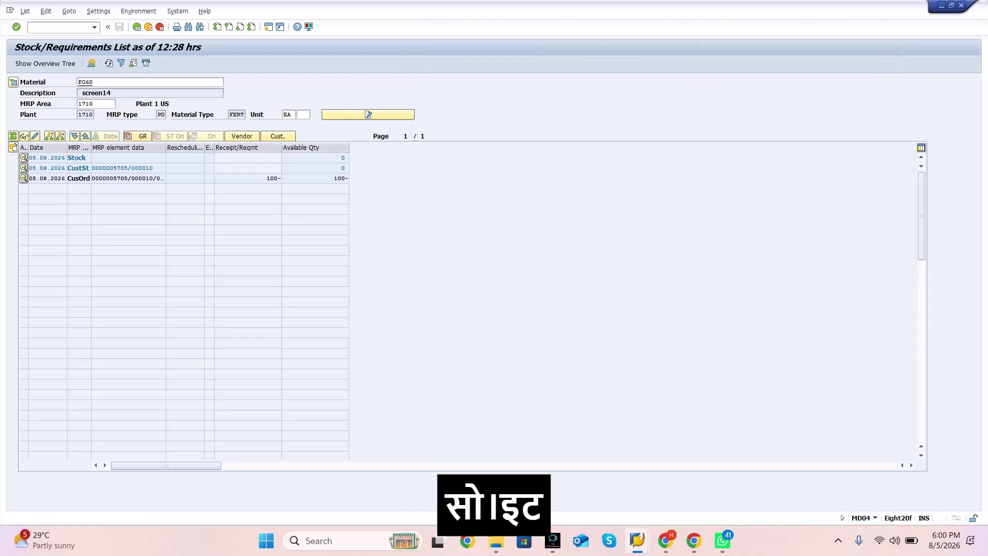
key("Return")
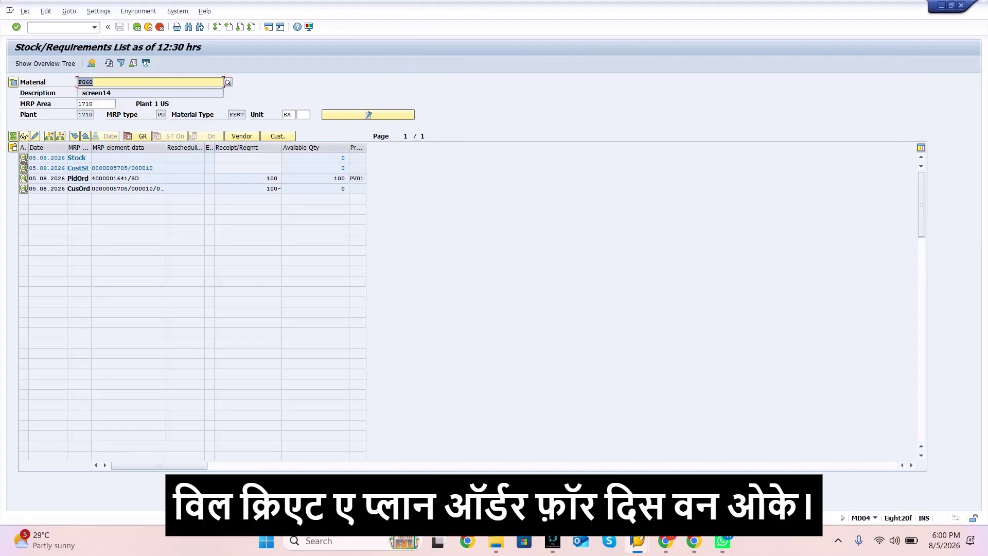
left_click(124, 179)
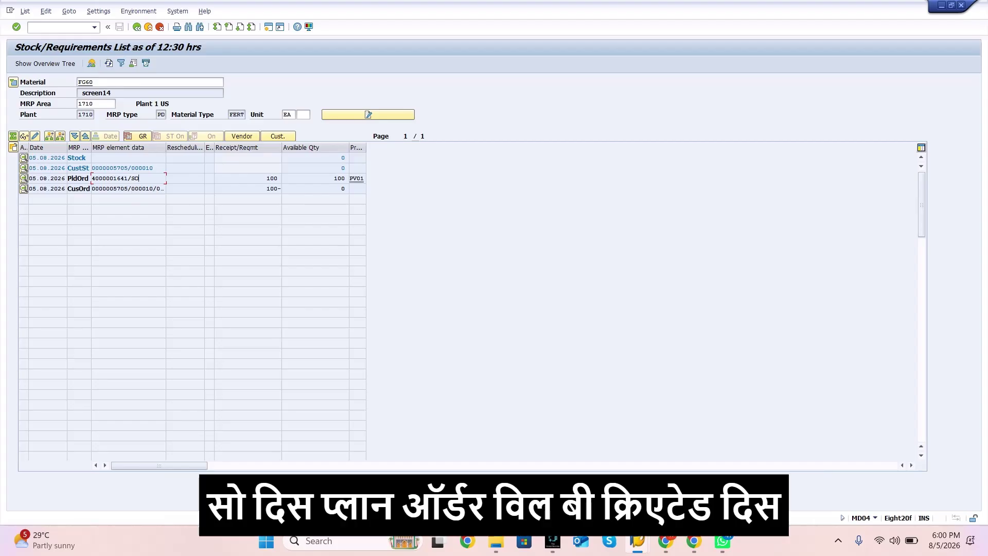
double_click(139, 178)
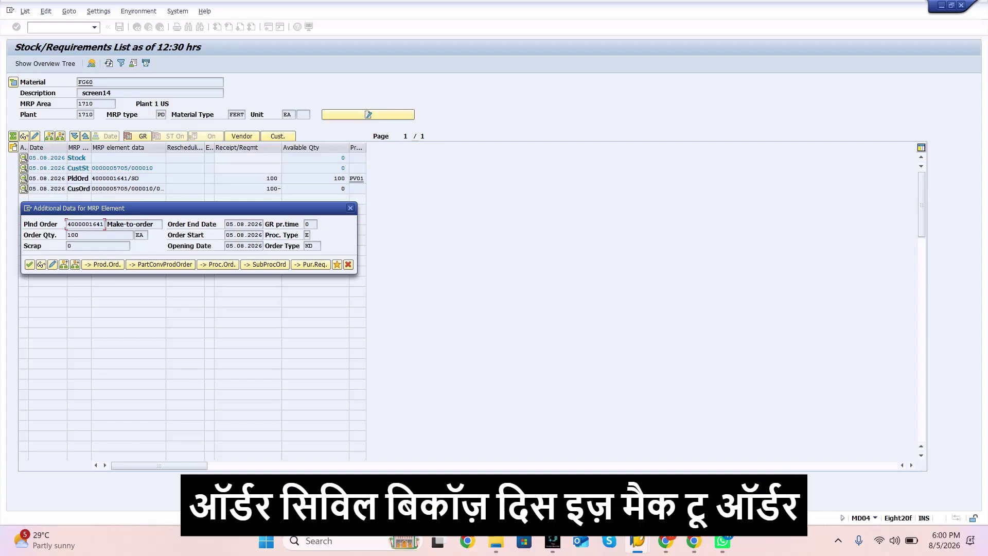
left_click(350, 208)
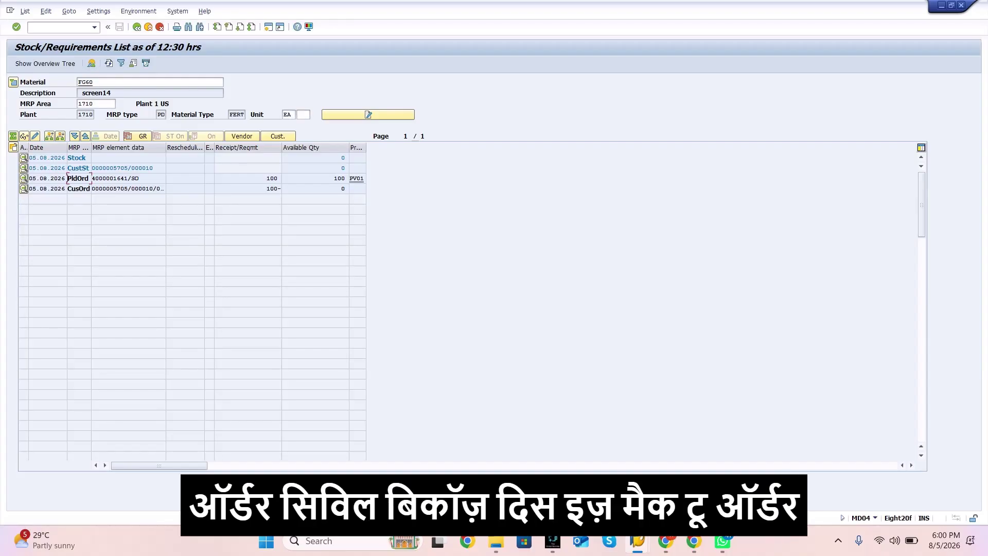
left_click_drag(139, 178, 127, 178)
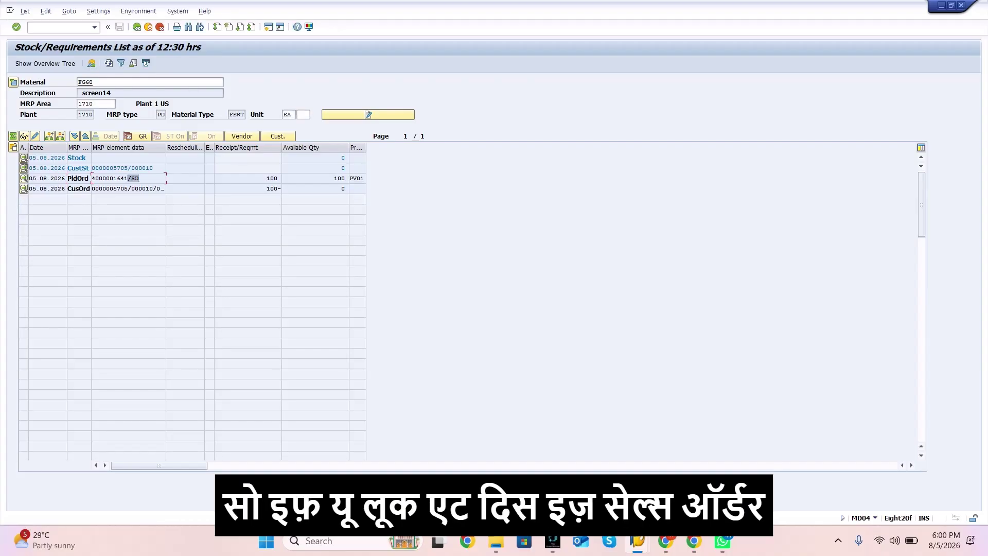
double_click(120, 178)
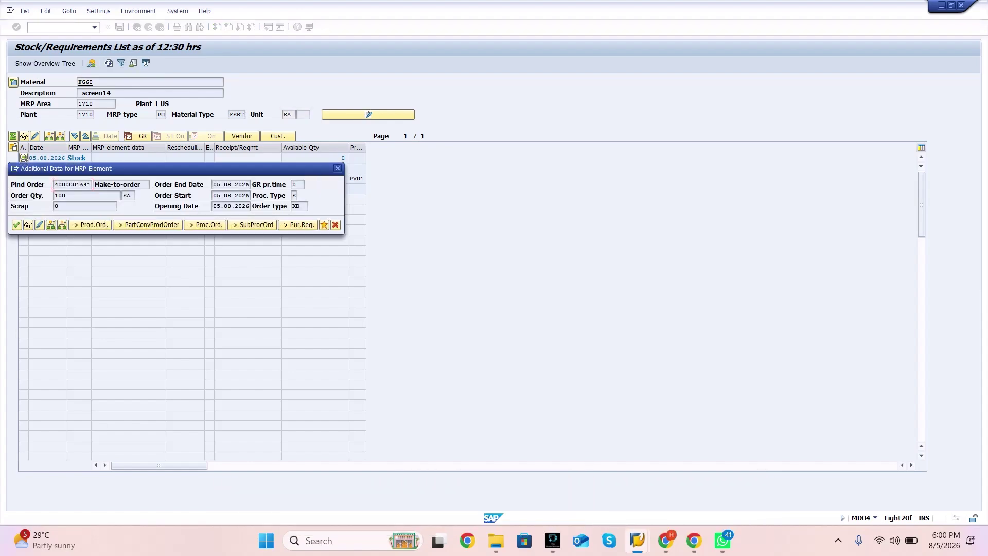
Display FG60's planned order and check the sales order and item in its account assignment, closing it when done
left_click(28, 224)
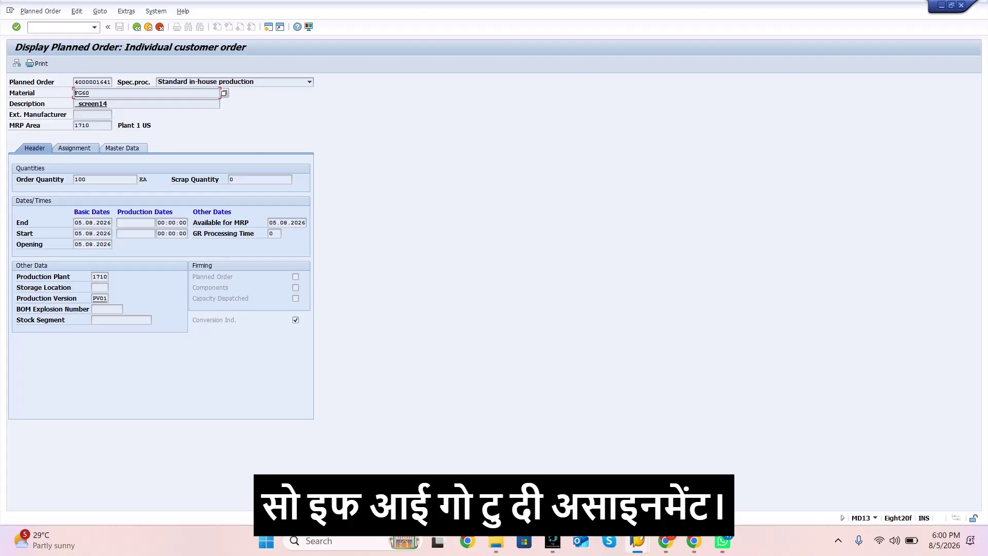
left_click(75, 148)
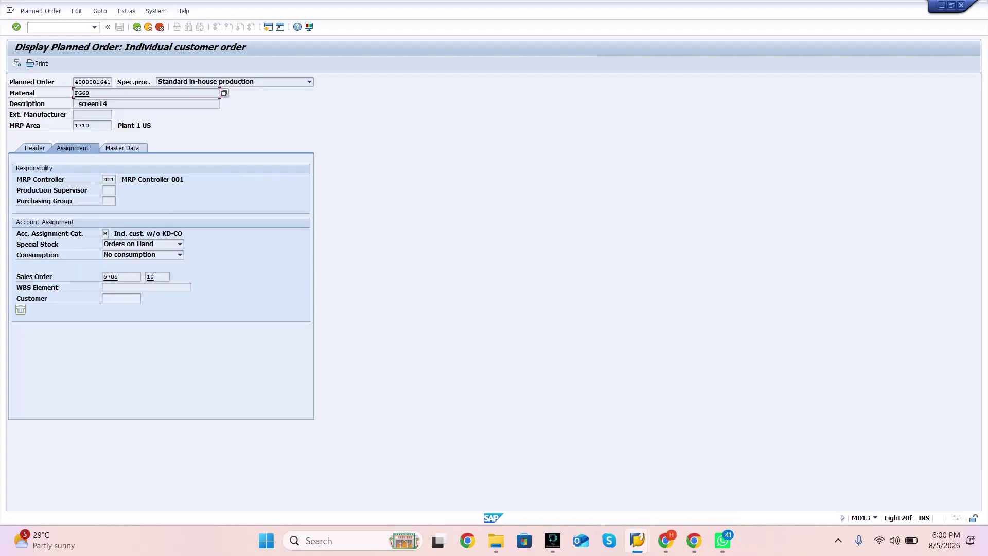
left_click_drag(122, 277, 103, 277)
left_click(158, 277)
left_click(137, 27)
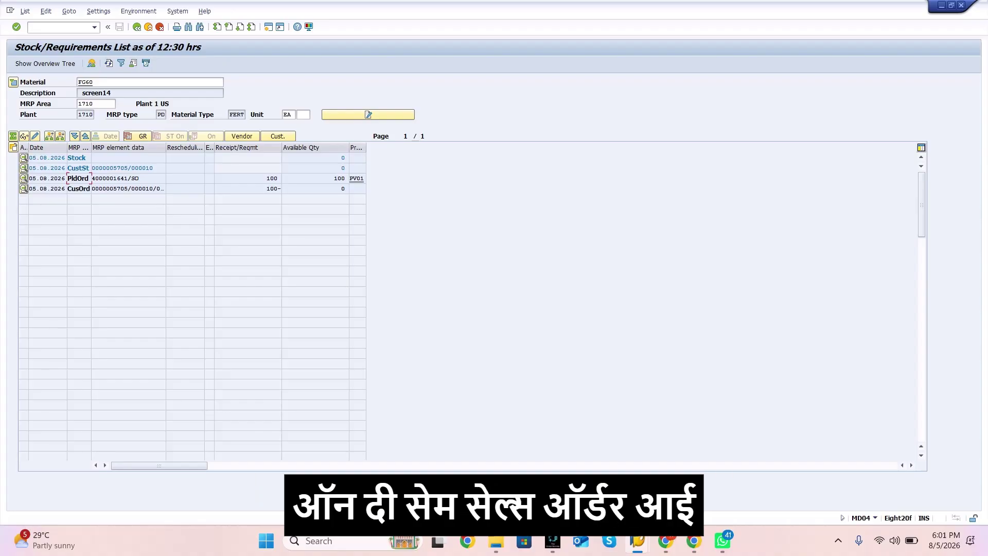
Open FG60's customer order for changing and add item 20 with material FG60_1
double_click(128, 189)
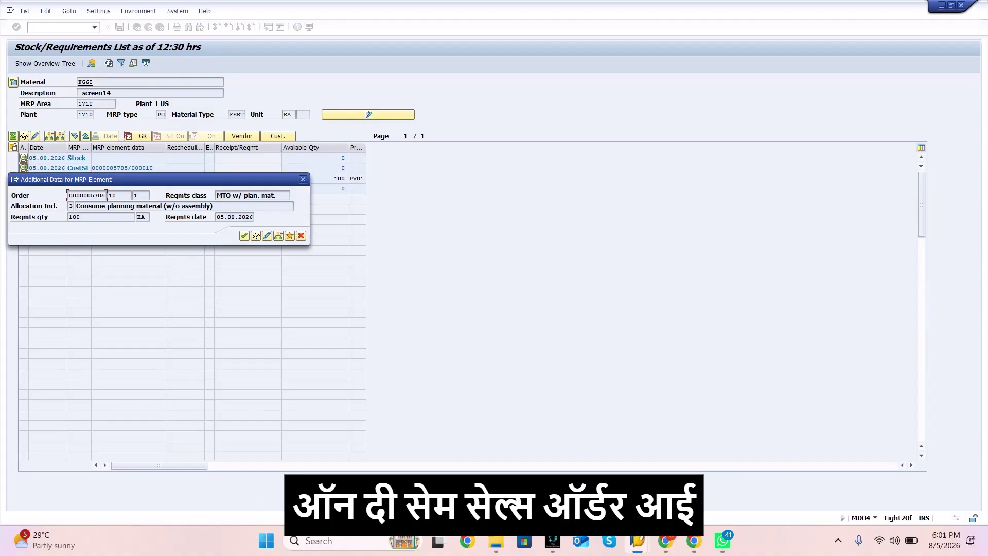
left_click(266, 235)
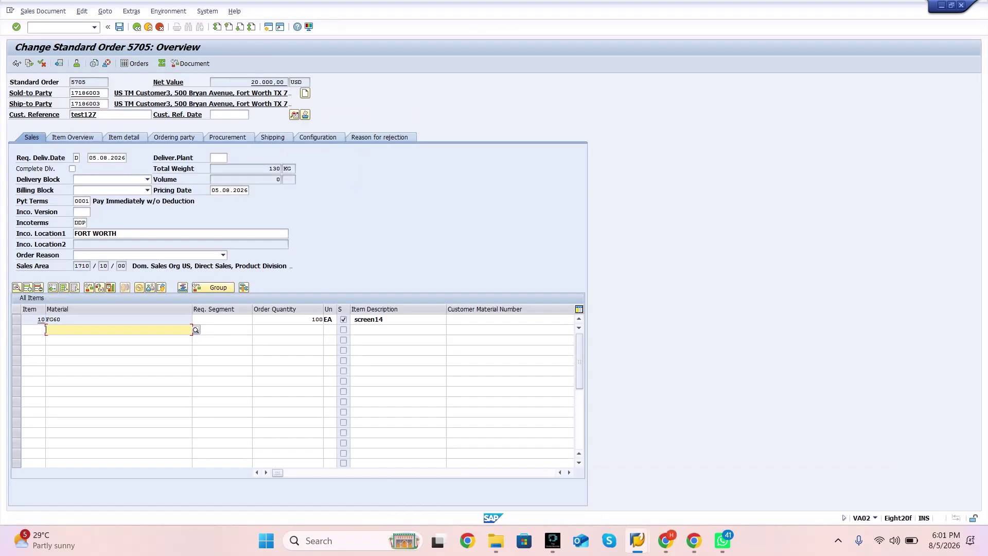
left_click(33, 329)
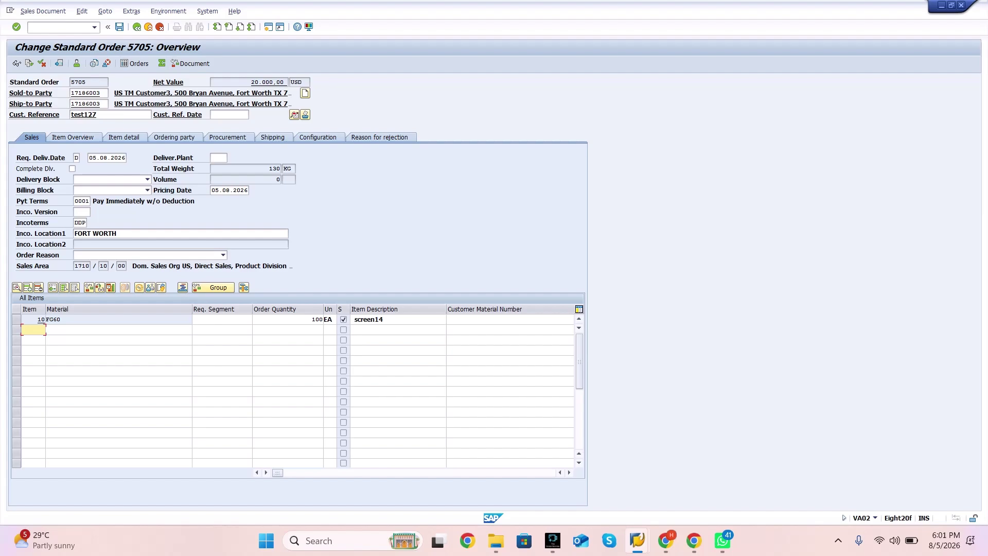
type("20")
key("Tab")
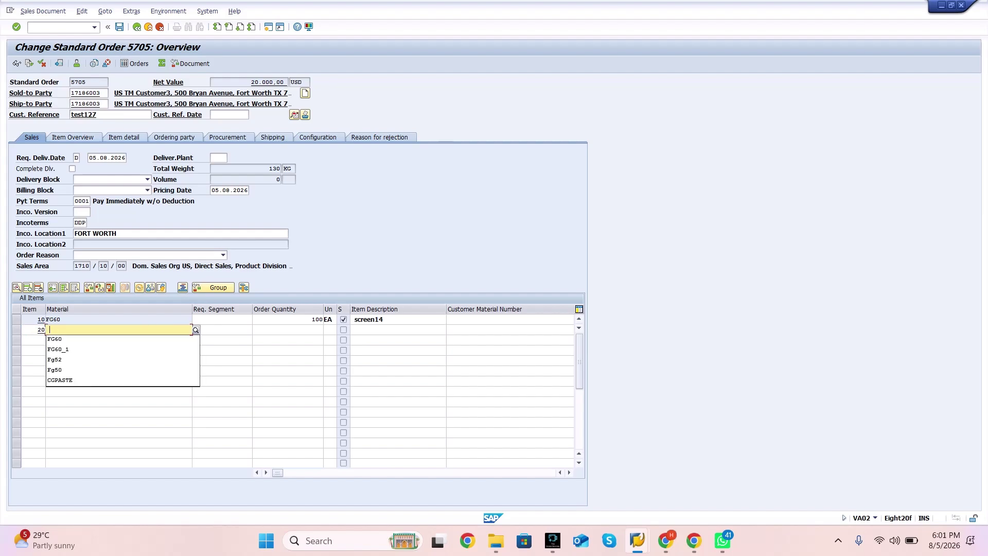
key("Down")
key("Down")
key("Down")
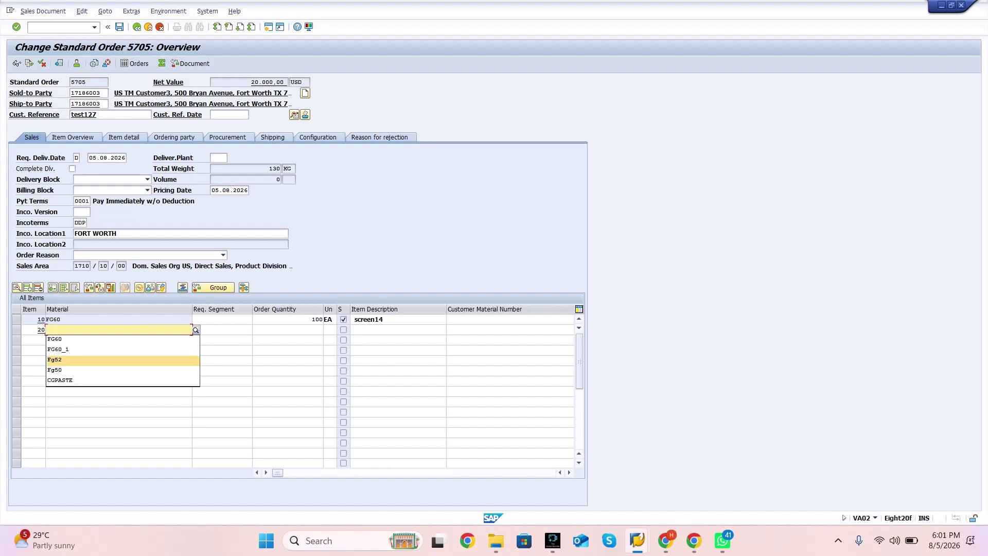
key("Up")
key("Return")
key("Tab")
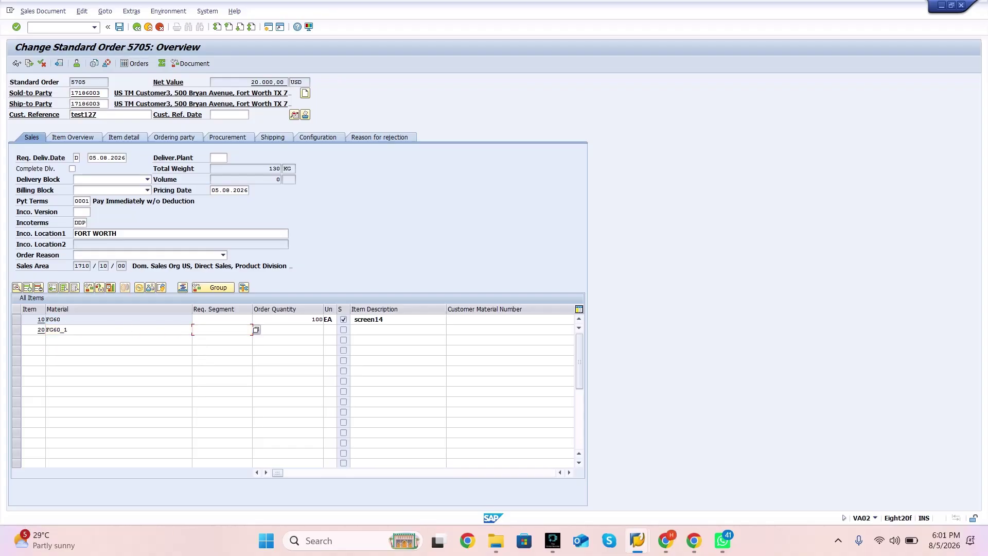
Set item 20's order quantity to 50 and its plant to 1710
key("Tab")
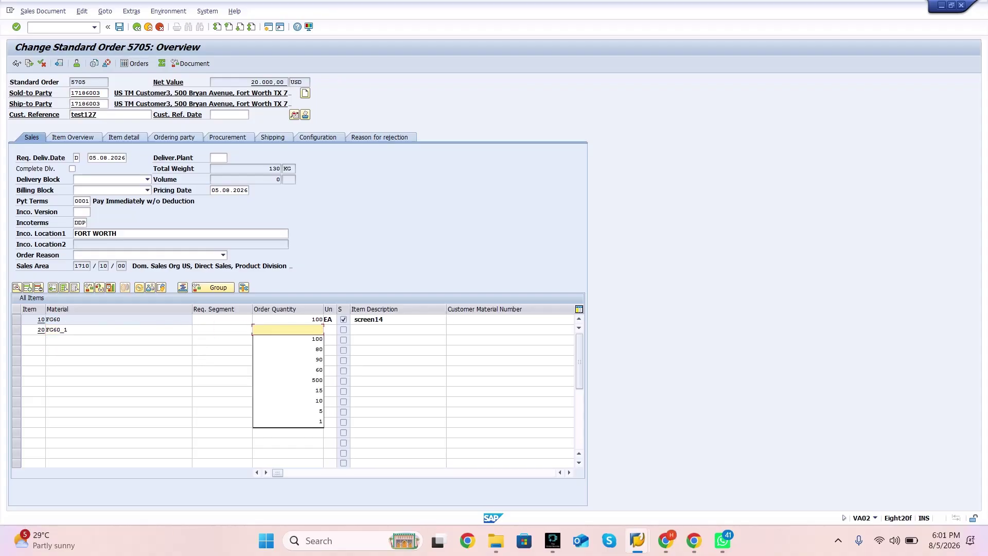
key("Down")
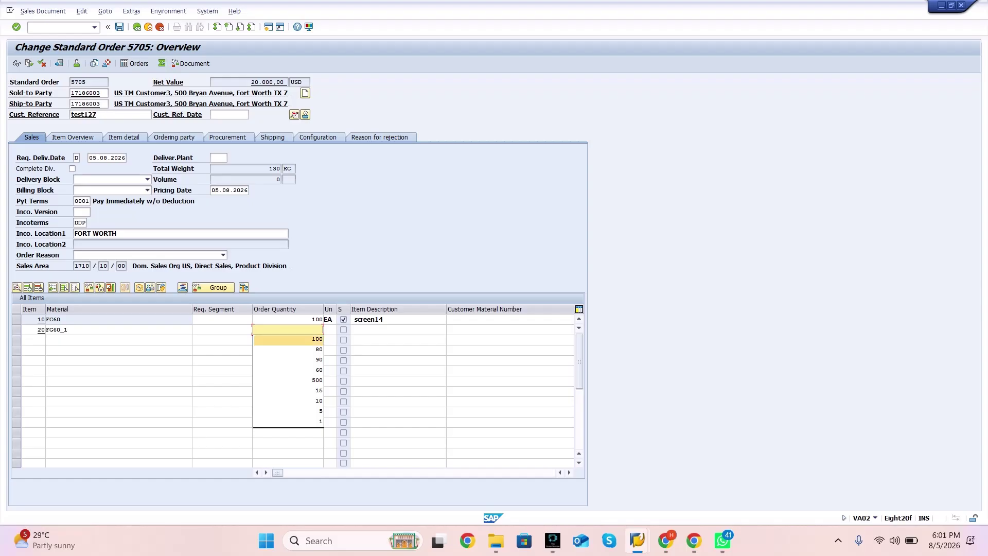
key("Up")
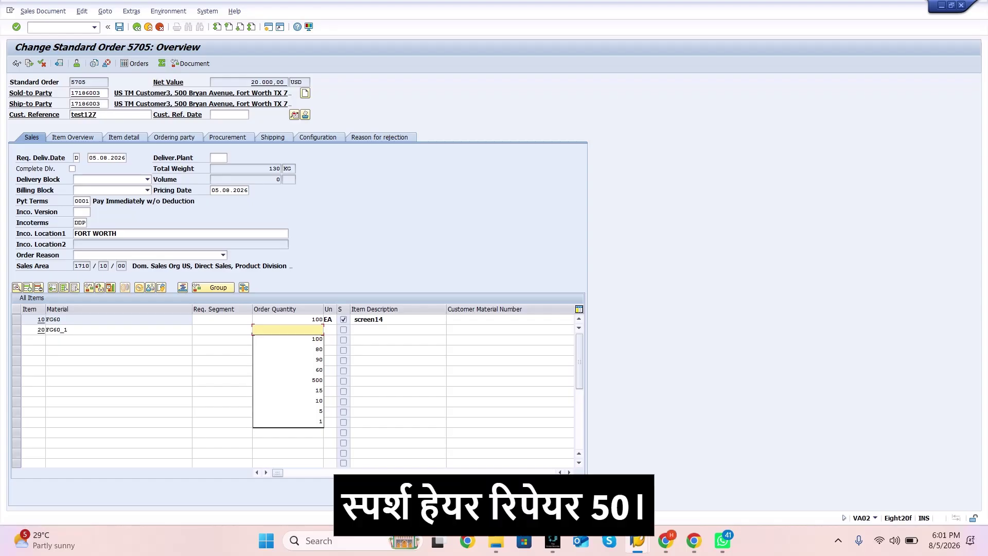
type("50")
key("Tab")
key("Tab")
key("Tab")
key("Tab")
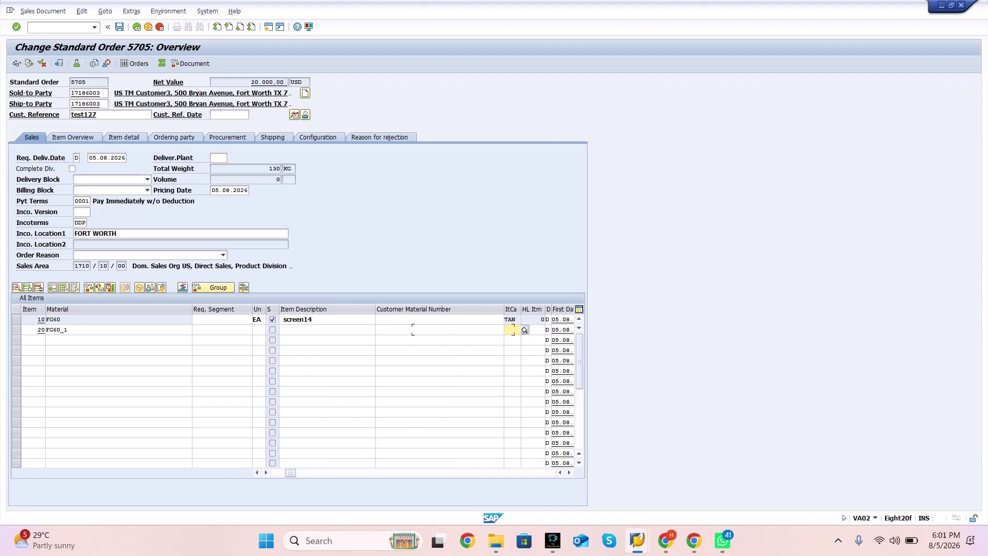
key("Tab")
key("Tab")
key("Tab")
key("Tab")
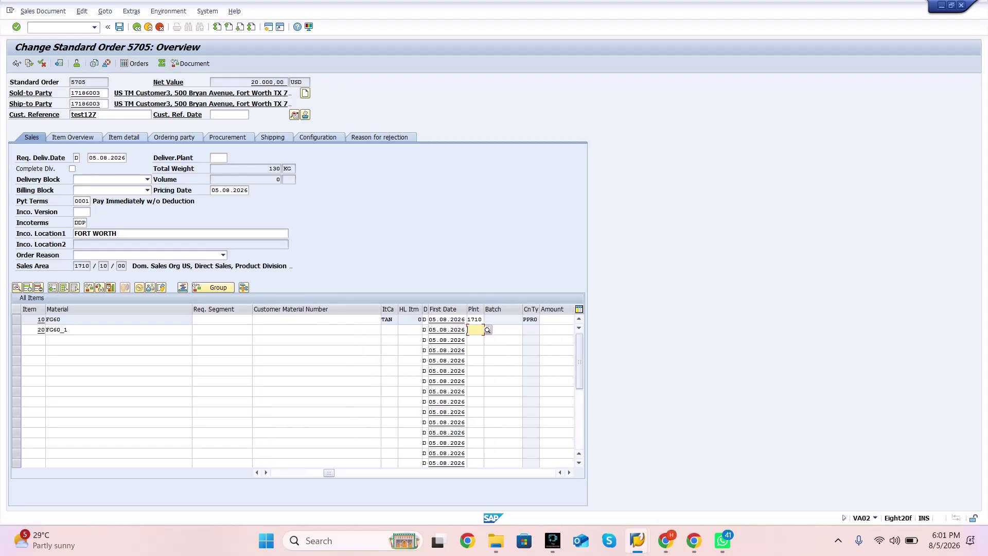
key("Down")
key("Down")
key("Return")
Set the sales order's requested delivery date to 17.09.2026 and accept the billing date redetermination
key("F4")
left_click(141, 141)
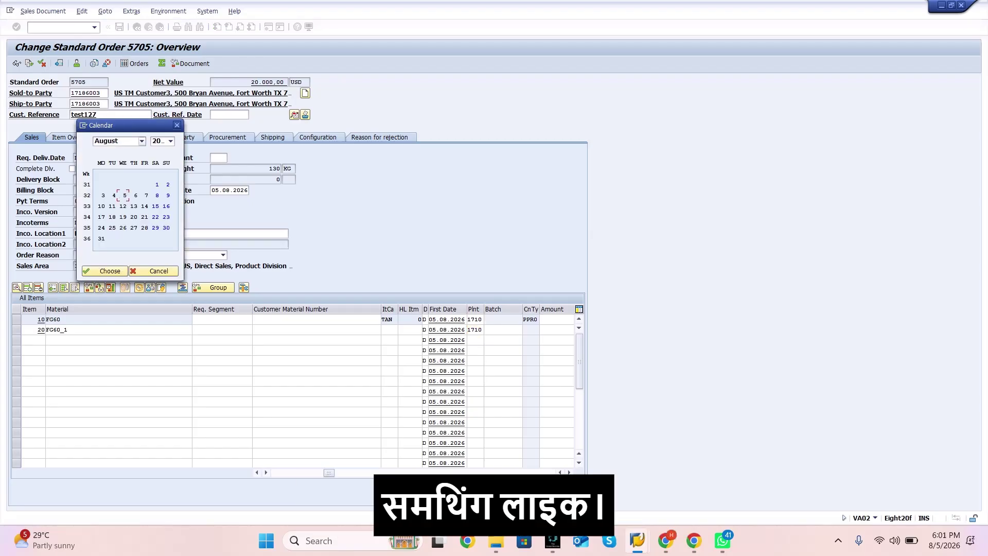
left_click(112, 233)
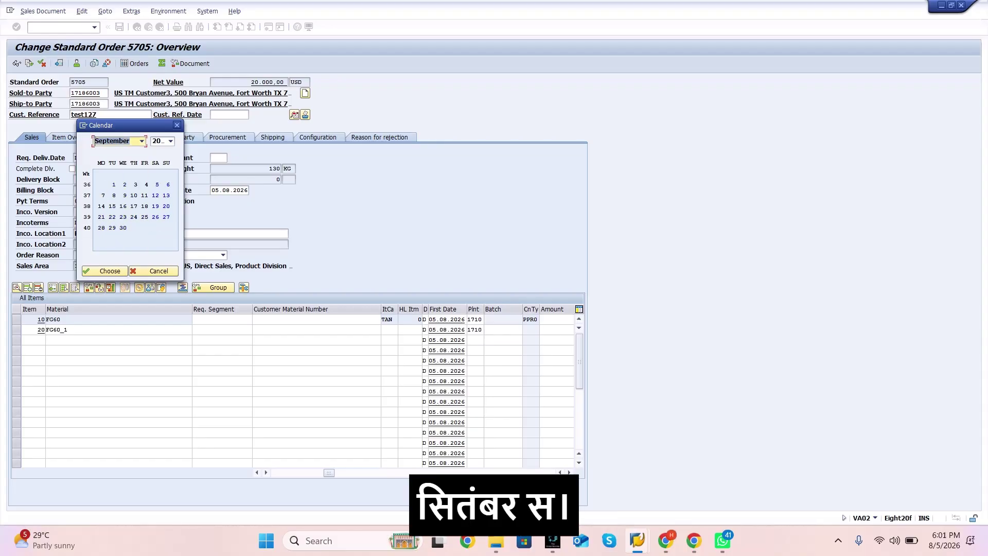
double_click(134, 207)
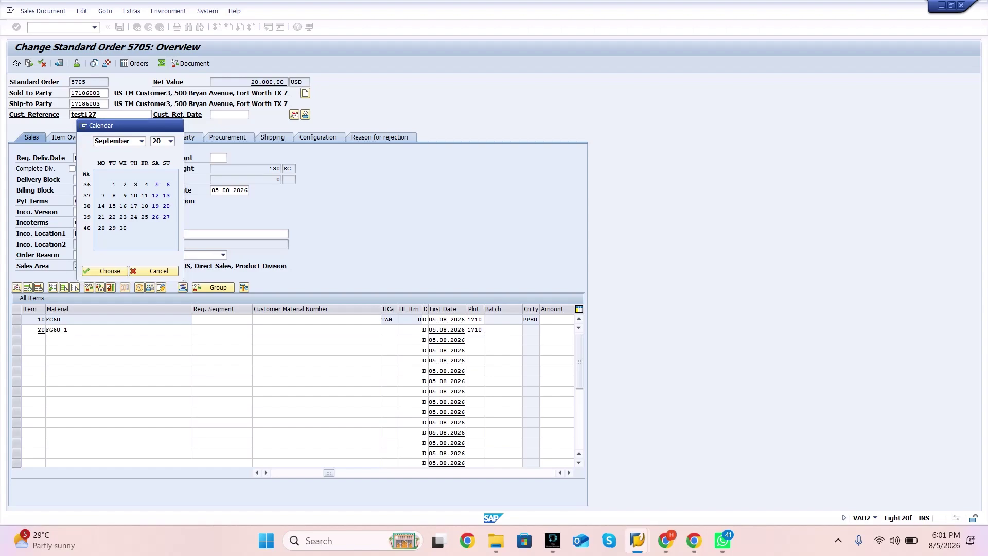
key("Return")
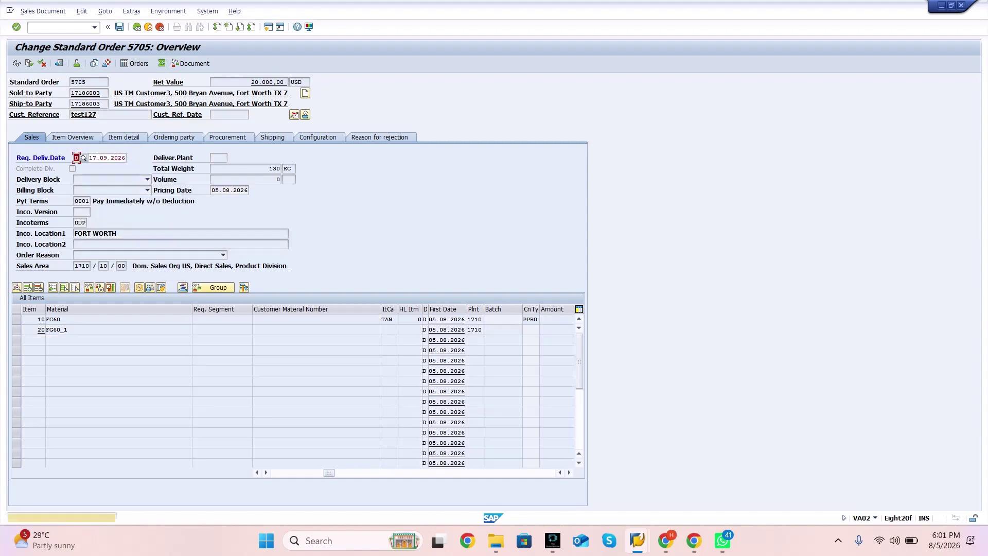
key("Return")
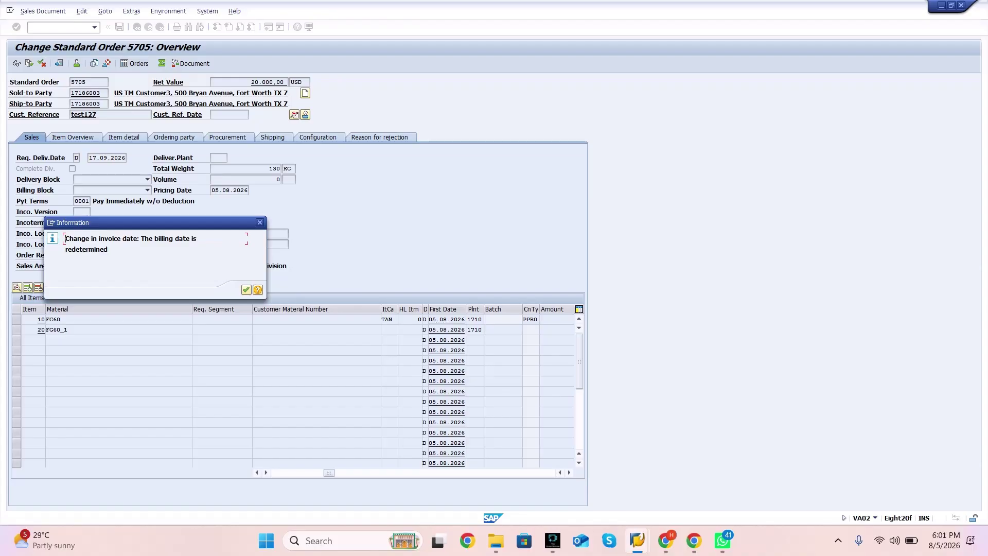
key("Return")
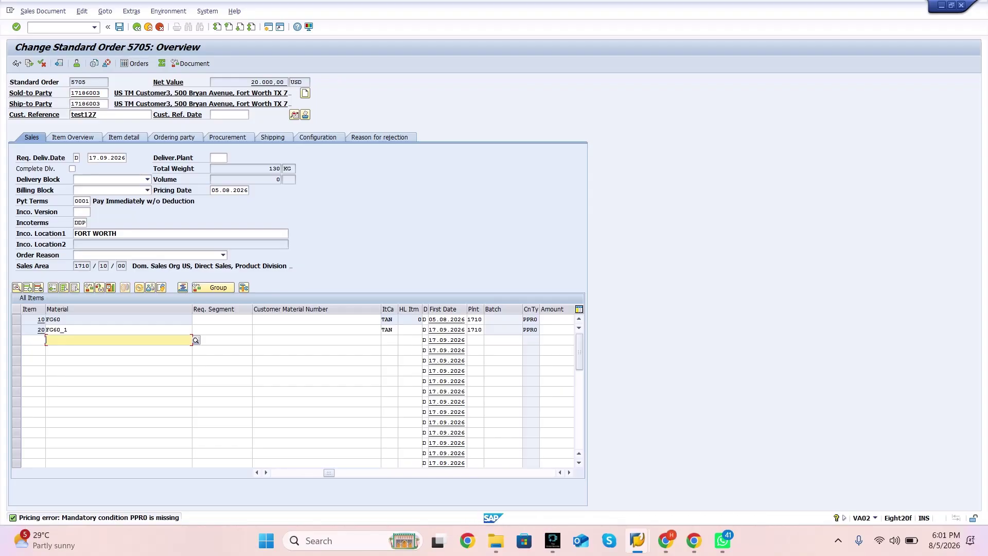
Add pricing condition PPR0 with an amount of 200 to item 20's conditions
double_click(40, 330)
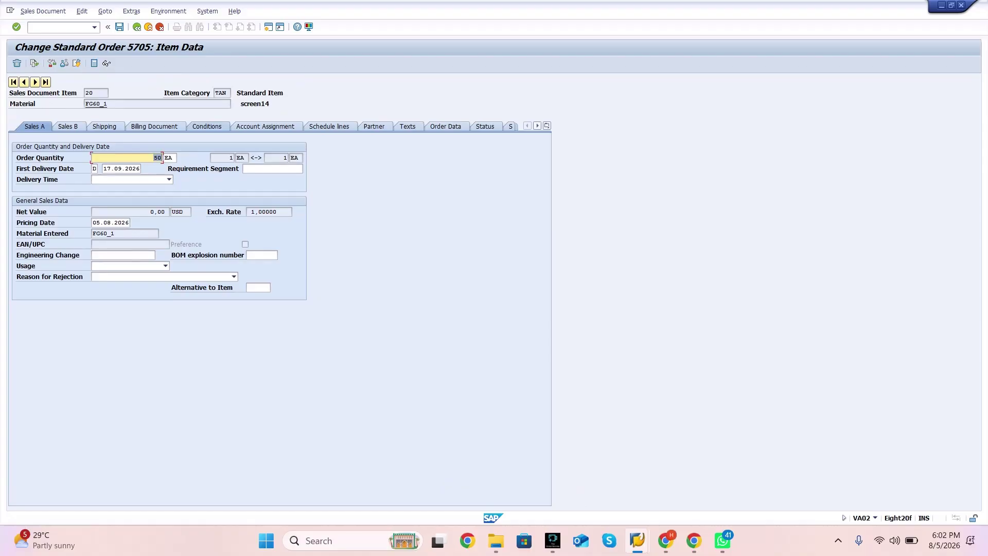
left_click(206, 127)
left_click(43, 284)
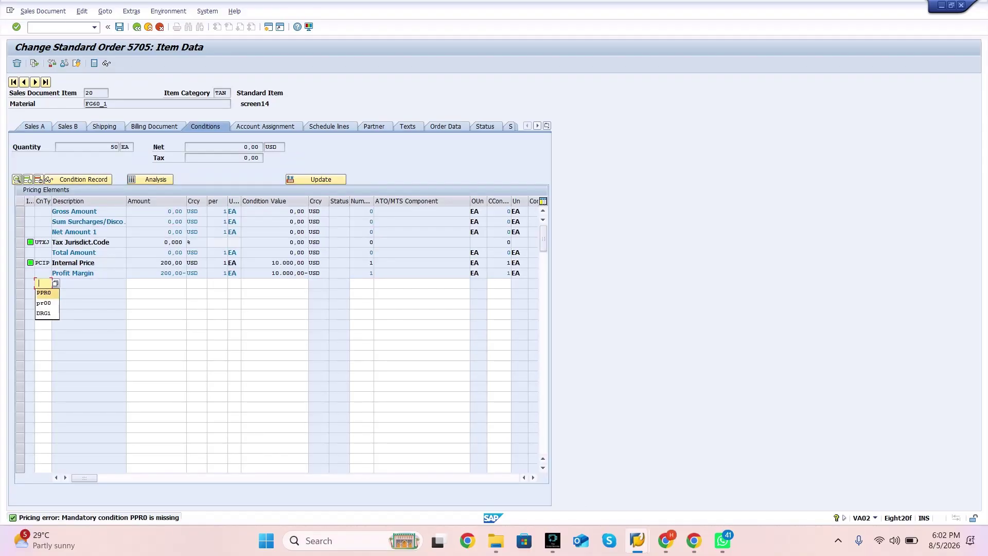
key("Tab")
key("space")
key("Down")
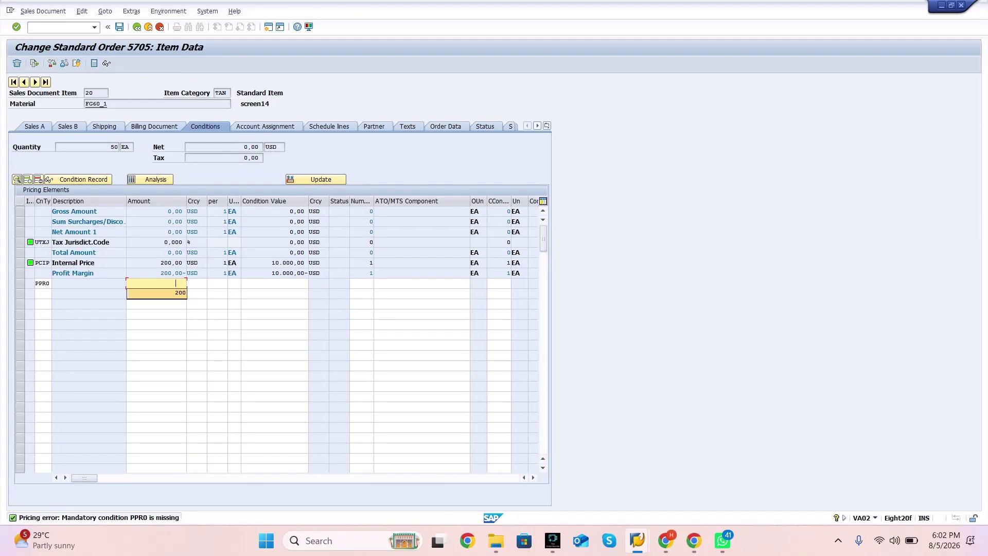
key("Return")
key("Return")
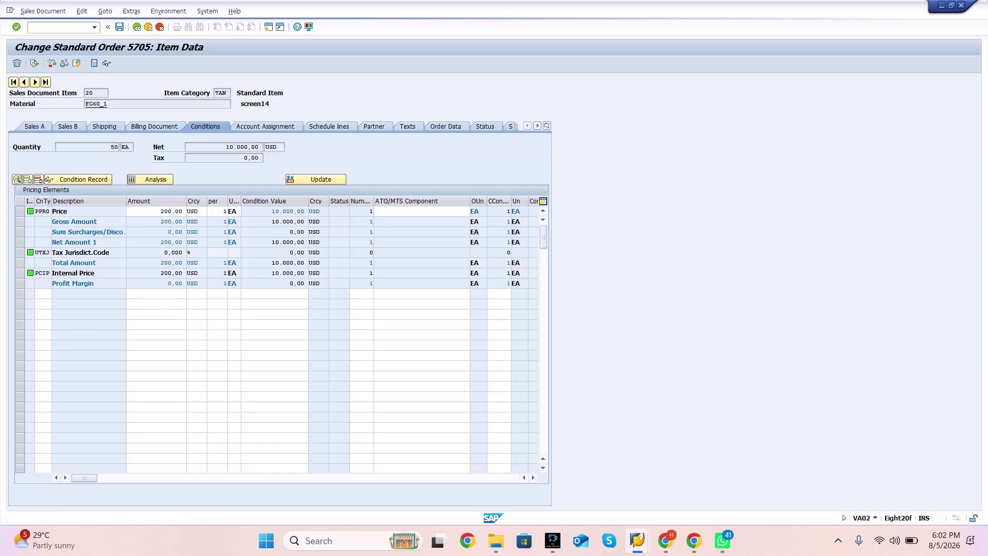
Try to save the sales order, choose to edit the incomplete document, and open both missing item 20 entries for completion
key("ctrl+s")
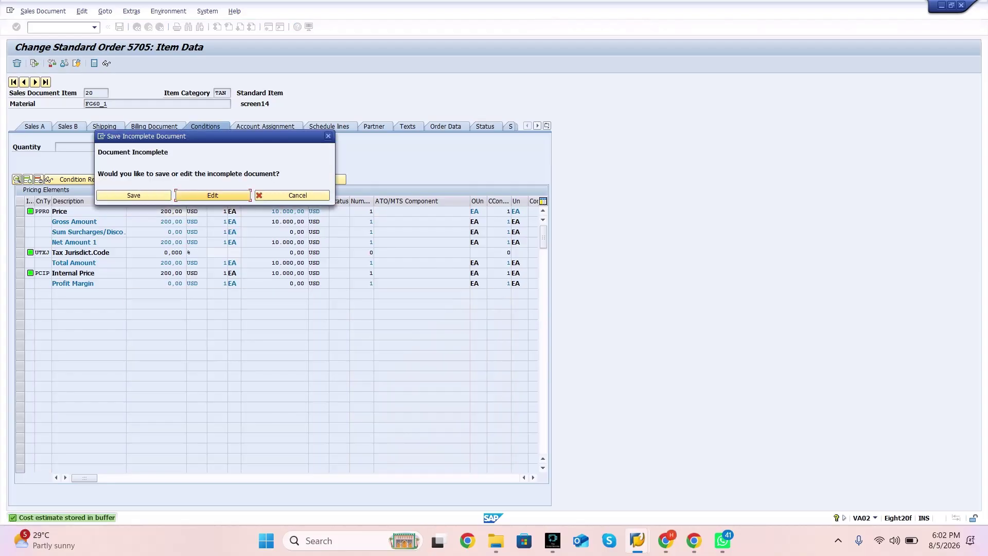
key("Return")
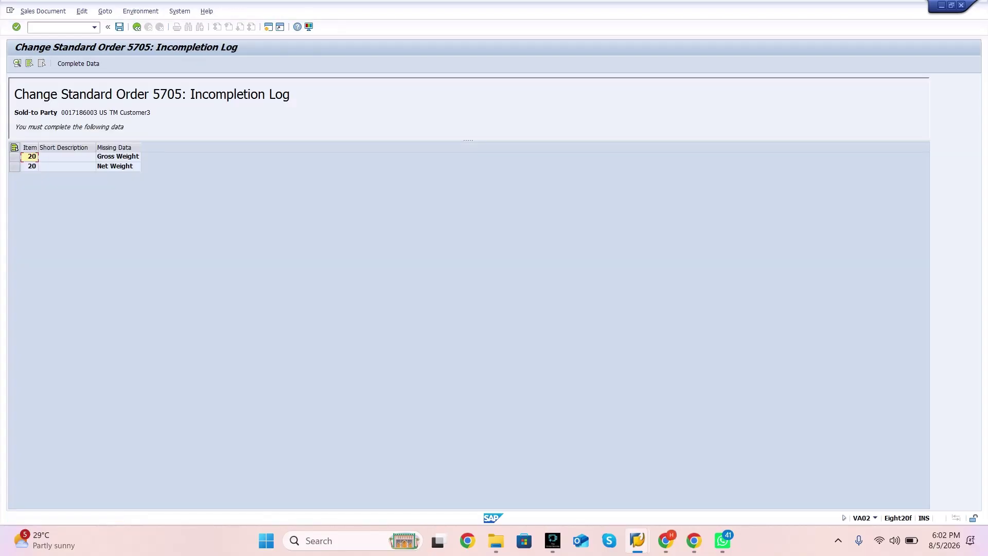
left_click(15, 147)
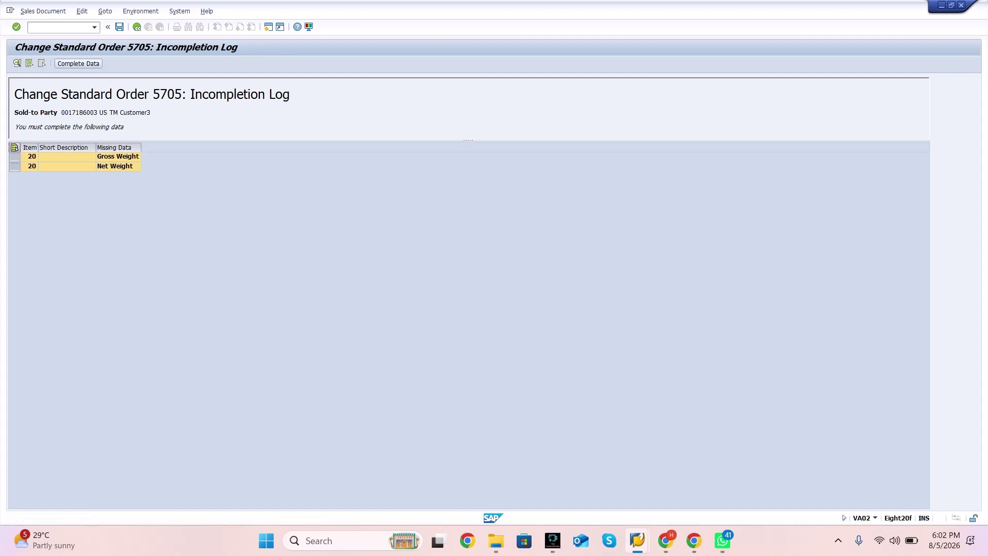
left_click(78, 63)
Enter a net weight of 120 KG and a gross weight of 130 for item 20, and save the sales order
left_click(123, 298)
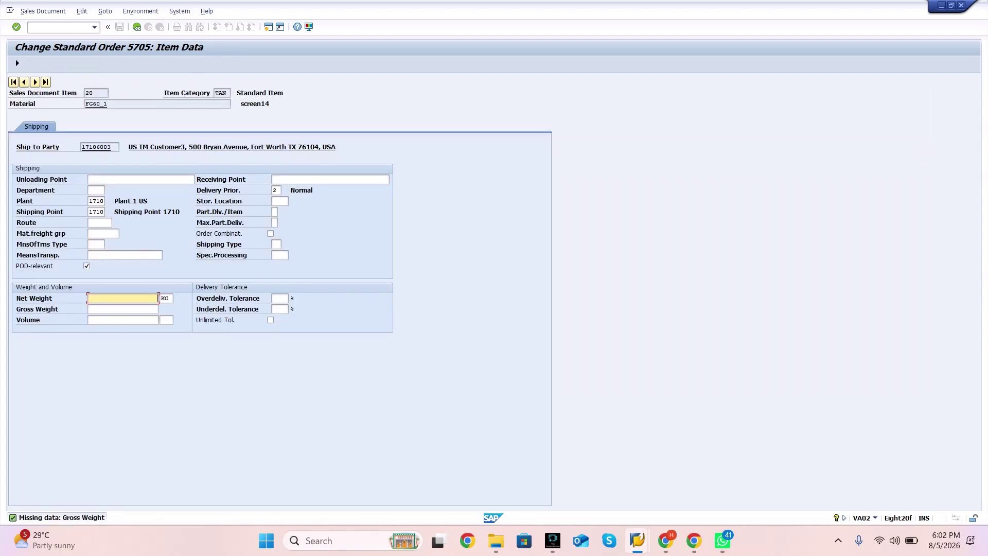
type("120")
key("Tab")
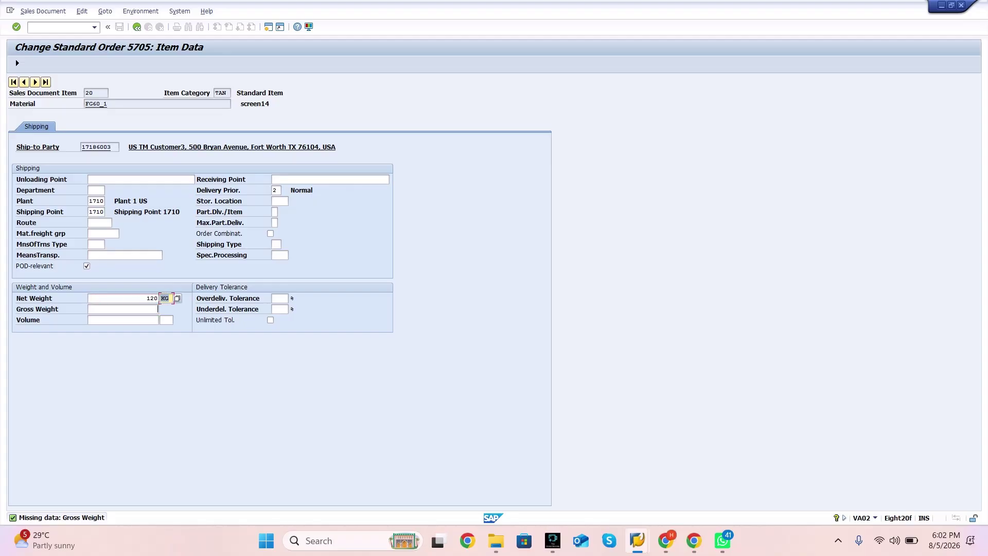
key("Tab")
key("Down")
key("Return")
key("Return")
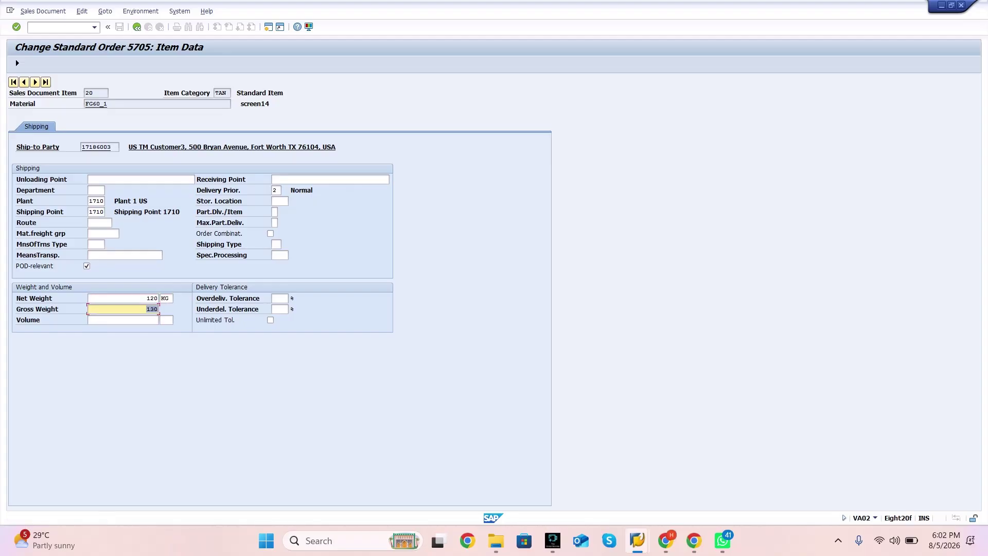
left_click(17, 63)
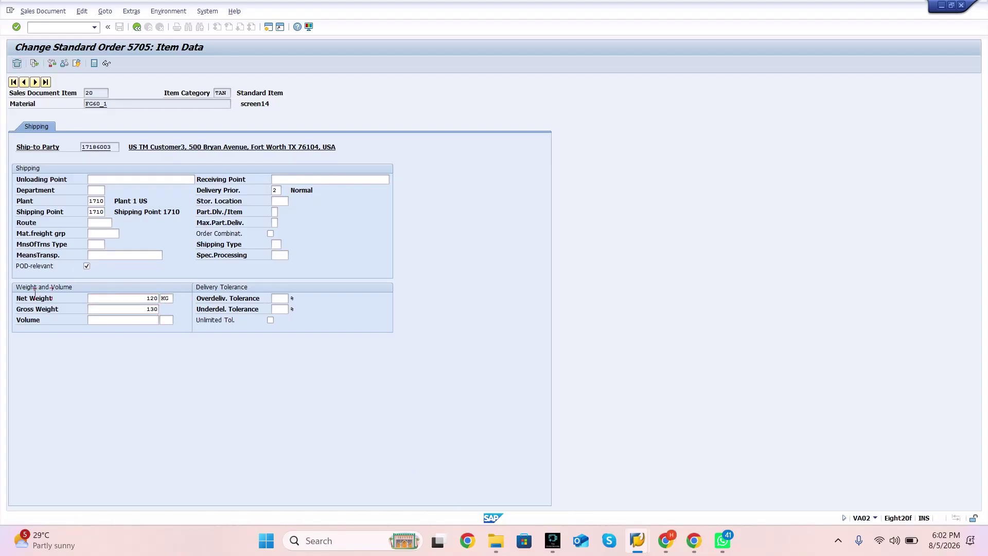
left_click(119, 26)
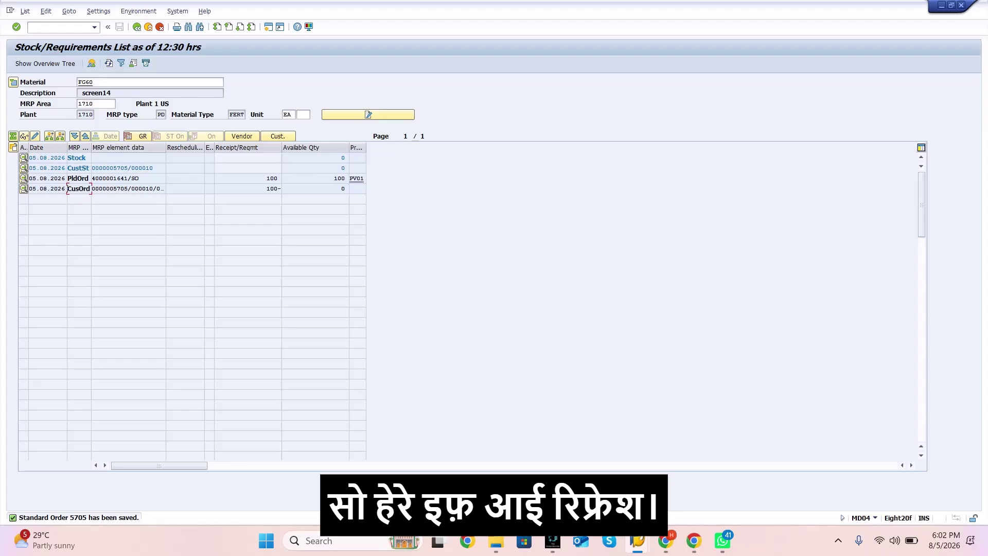
Display the stock/requirements list for material FG60_1, dismissing the express information, and check its customer order dated 11.09.2026
left_click(115, 82)
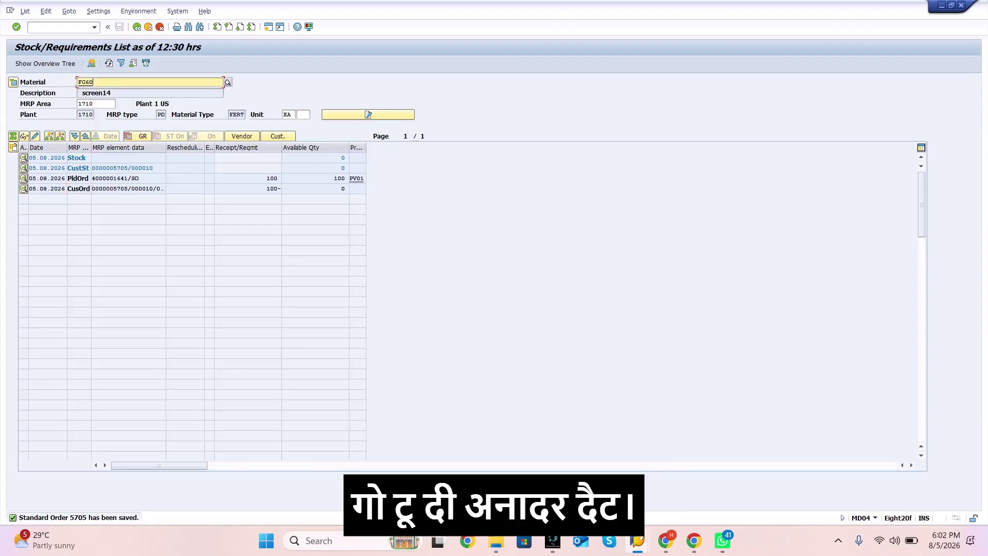
key("BackSpace")
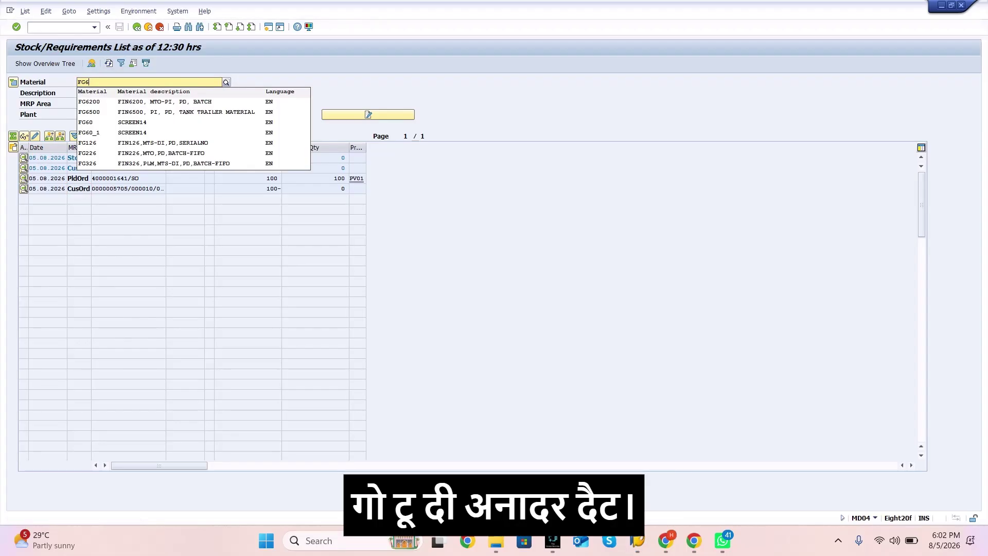
left_click(132, 133)
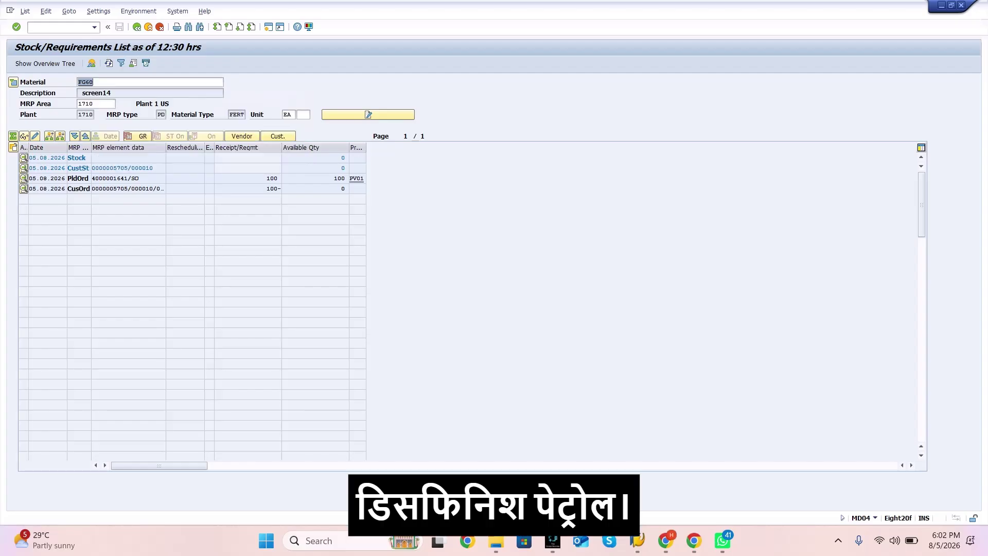
key("Return")
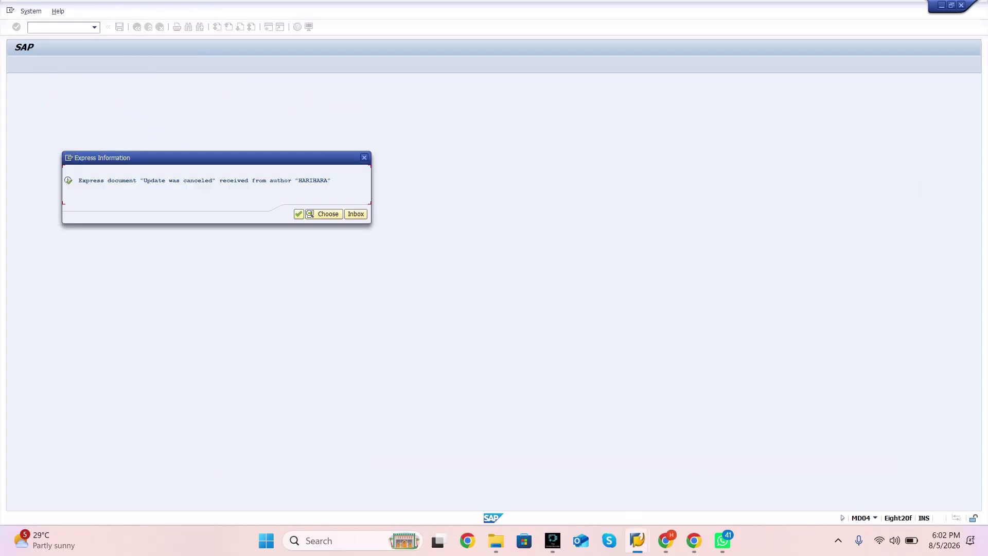
key("Return")
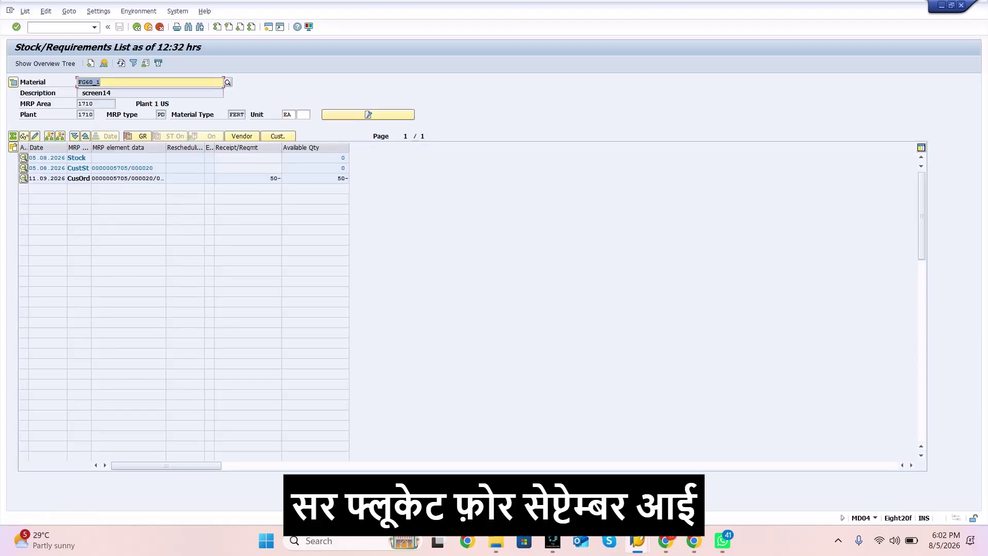
left_click(40, 178)
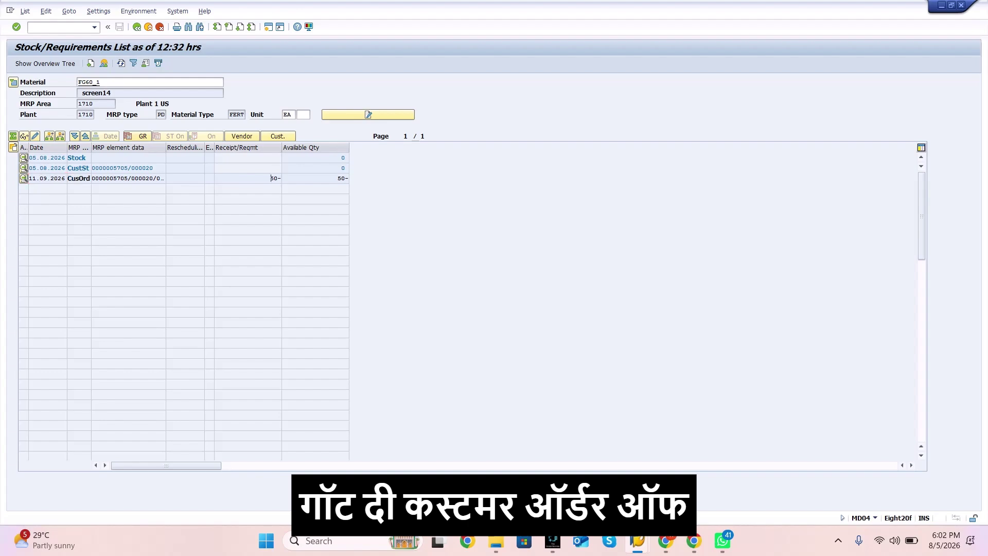
Return to PLANMAT's stock/requirements list, refresh it, and examine the August and September independent requirement quantities for consumption by the sales order
key("alt+Tab")
key("alt+Tab")
key("alt+Tab")
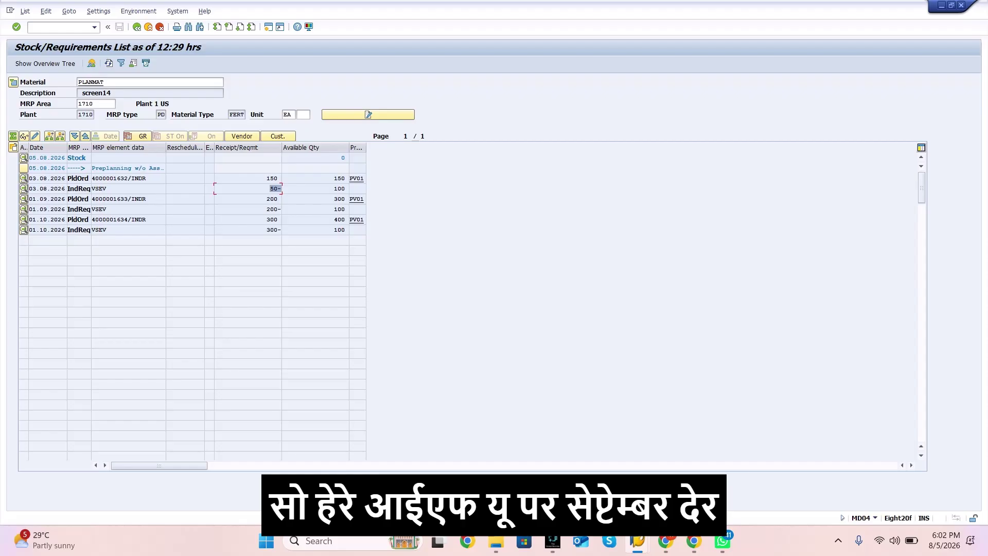
left_click(120, 209)
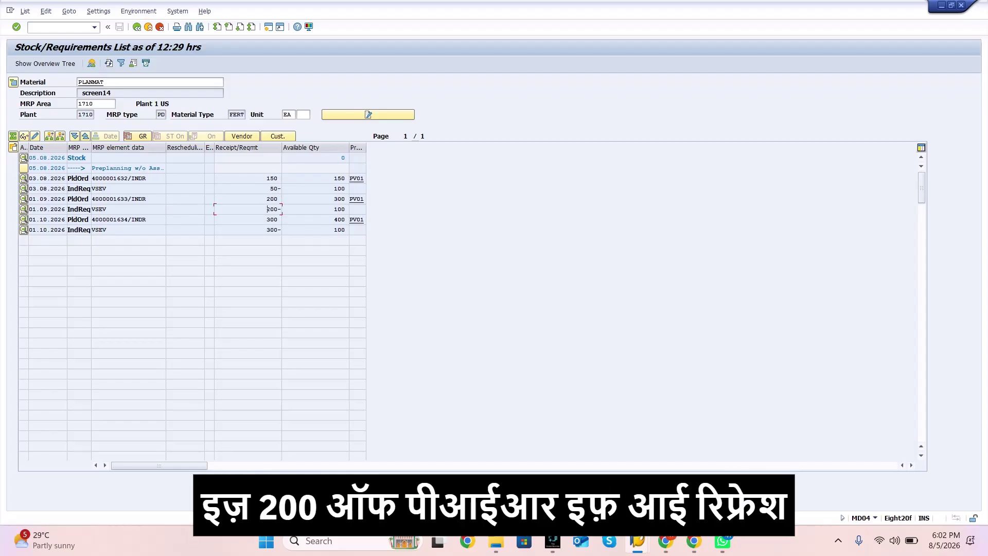
left_click(108, 62)
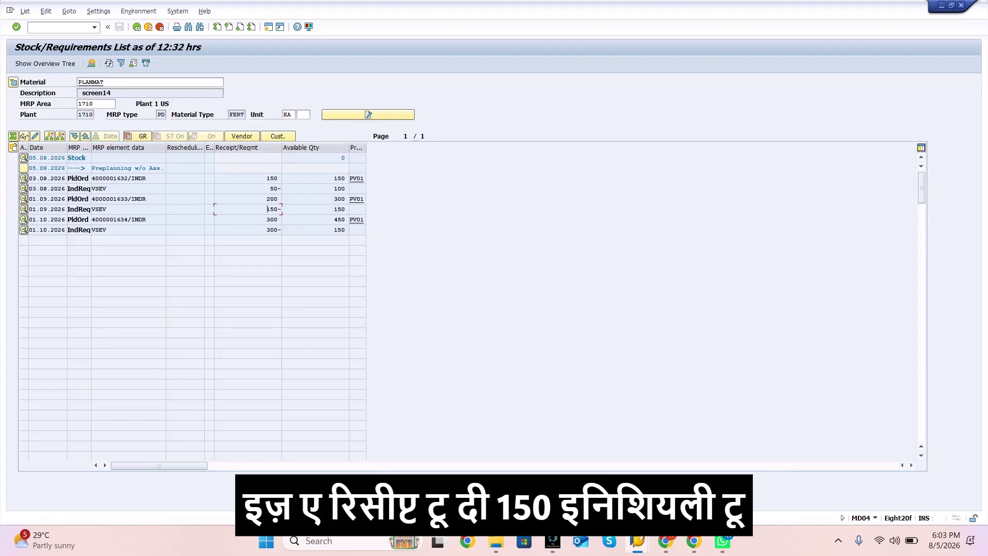
left_click_drag(266, 209, 279, 208)
left_click(276, 209)
left_click_drag(267, 209, 281, 209)
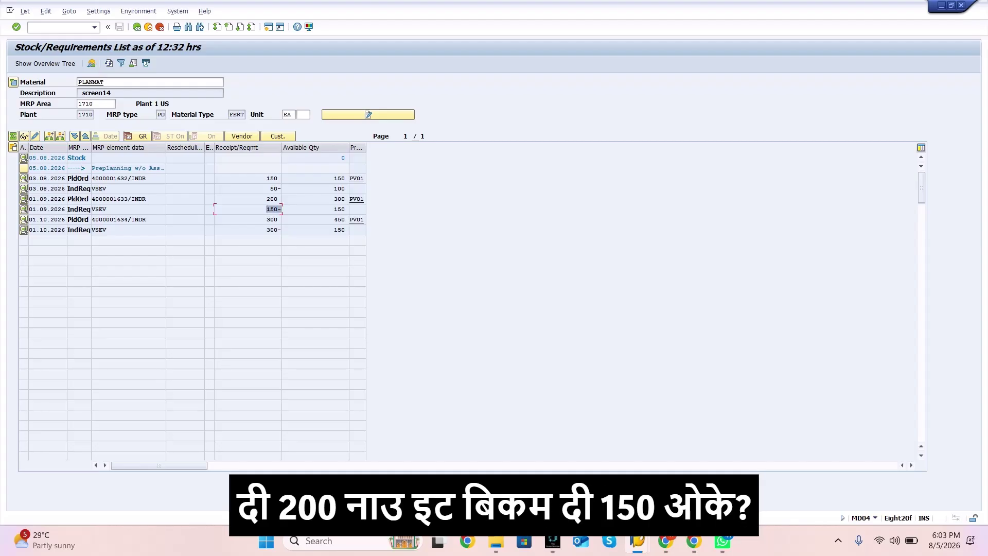
left_click(267, 209)
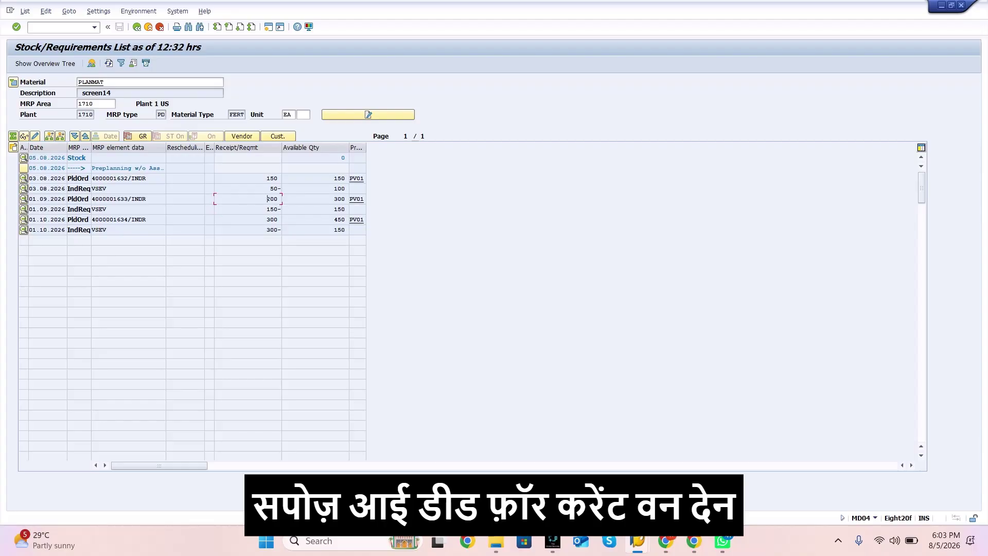
left_click_drag(270, 188, 282, 189)
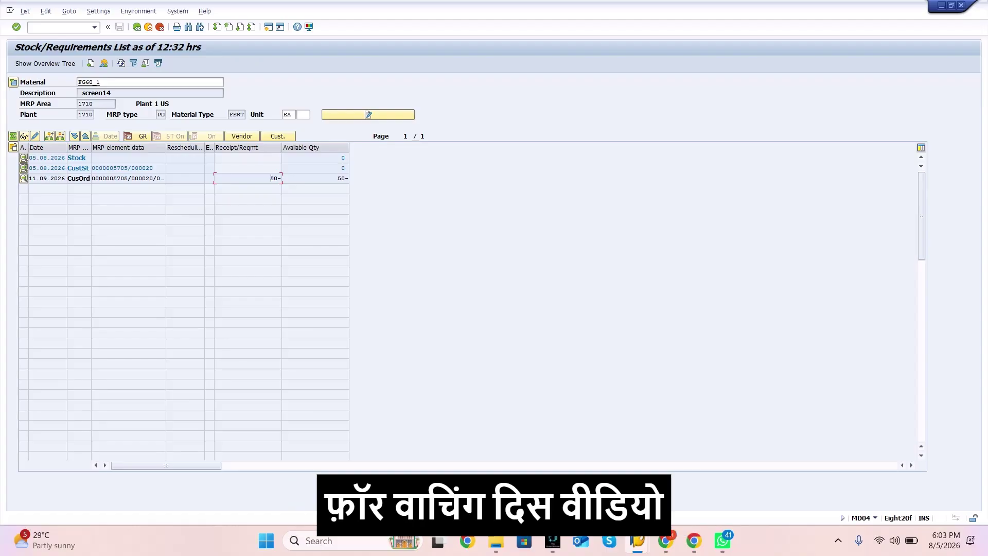
left_click(553, 541)
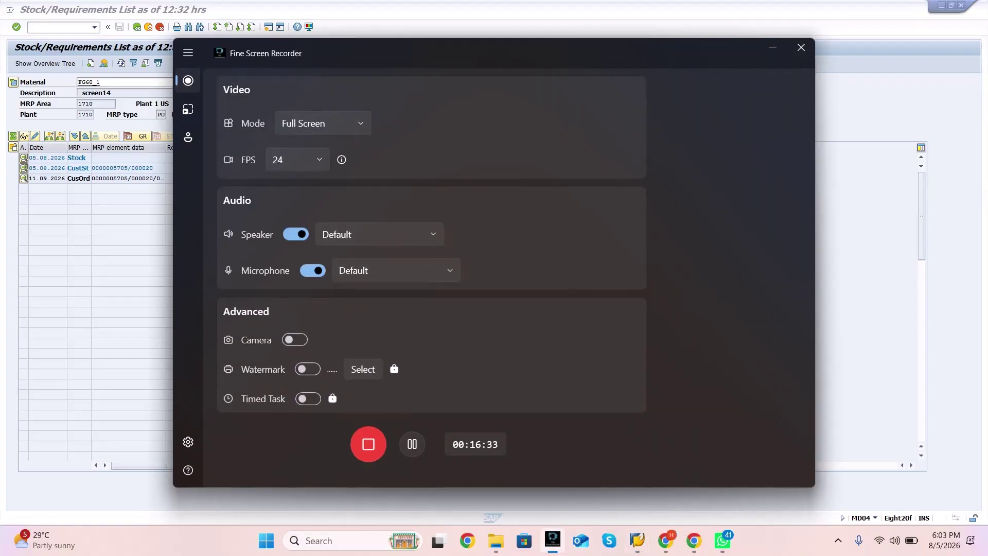